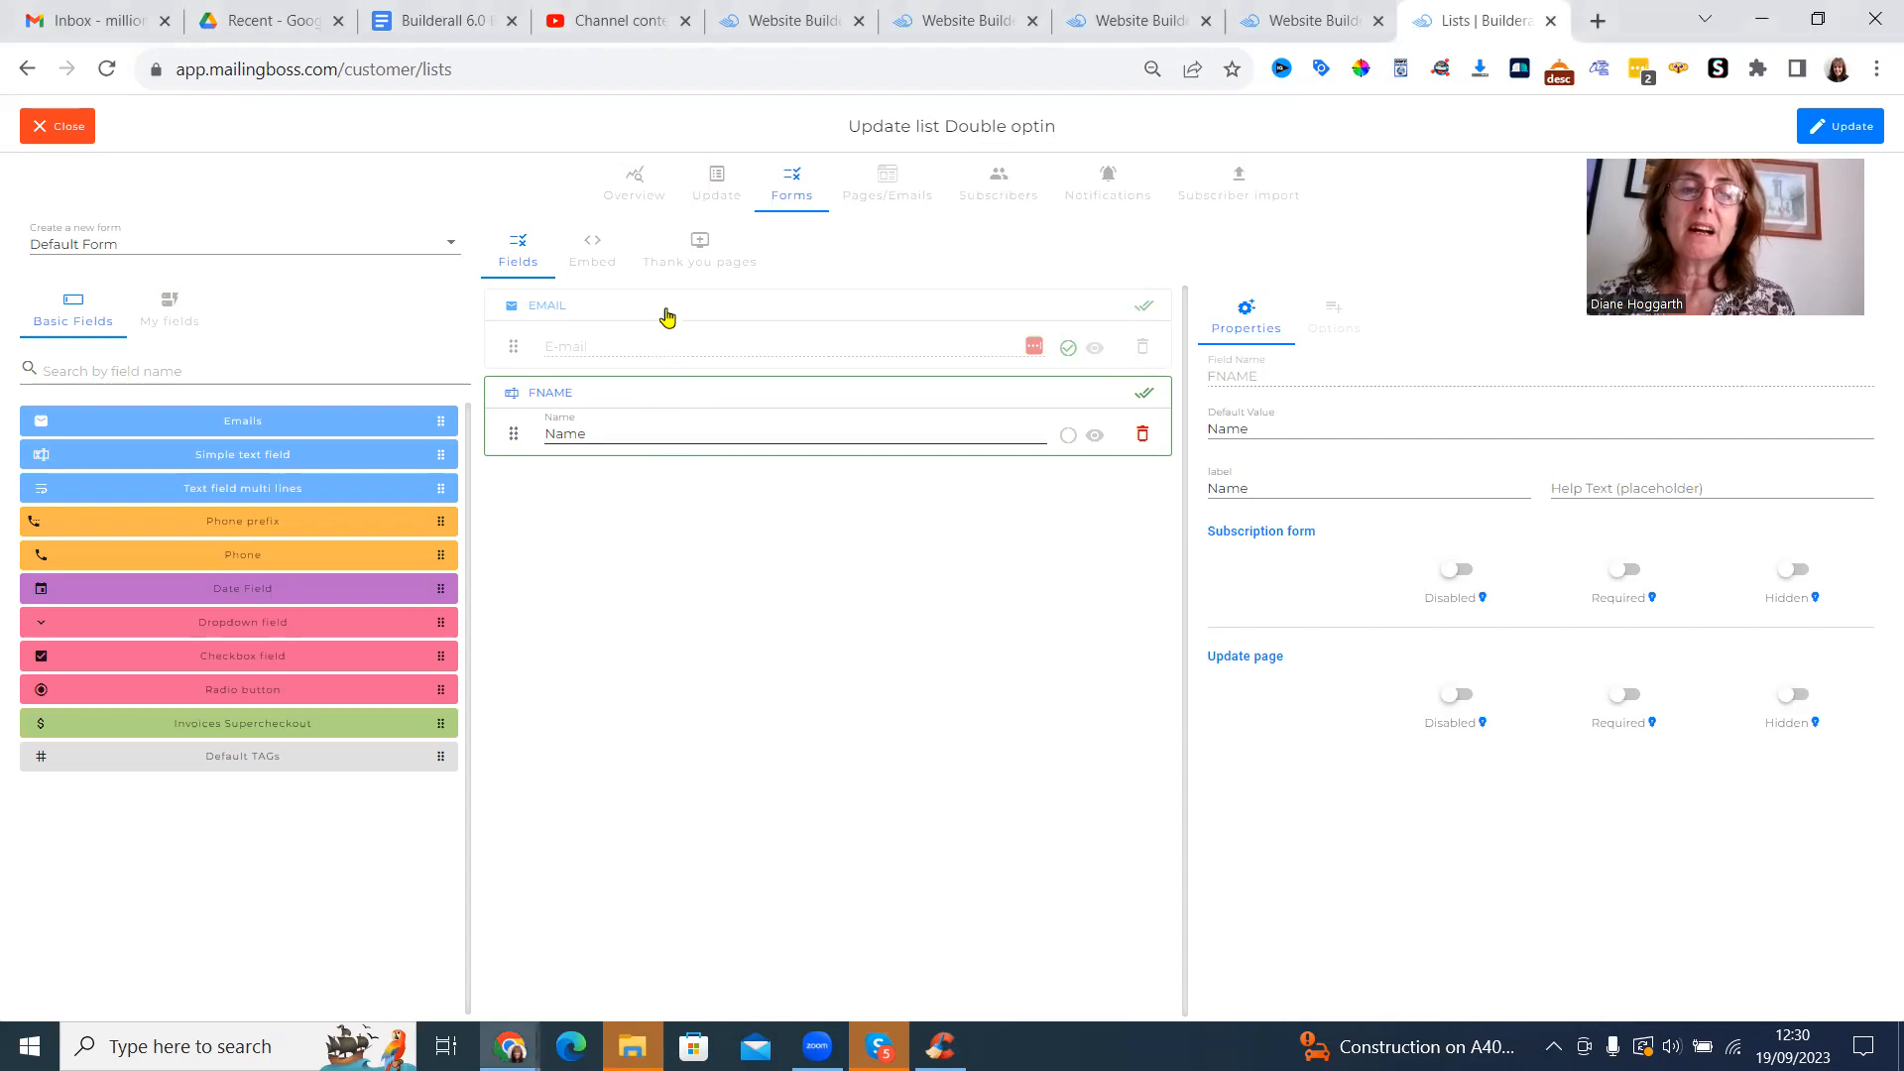
# - Move the FNAME field above the EMAIL field in the list's default form and update the list
pyautogui.moveTo(667, 311); pyautogui.dragTo(615, 575)
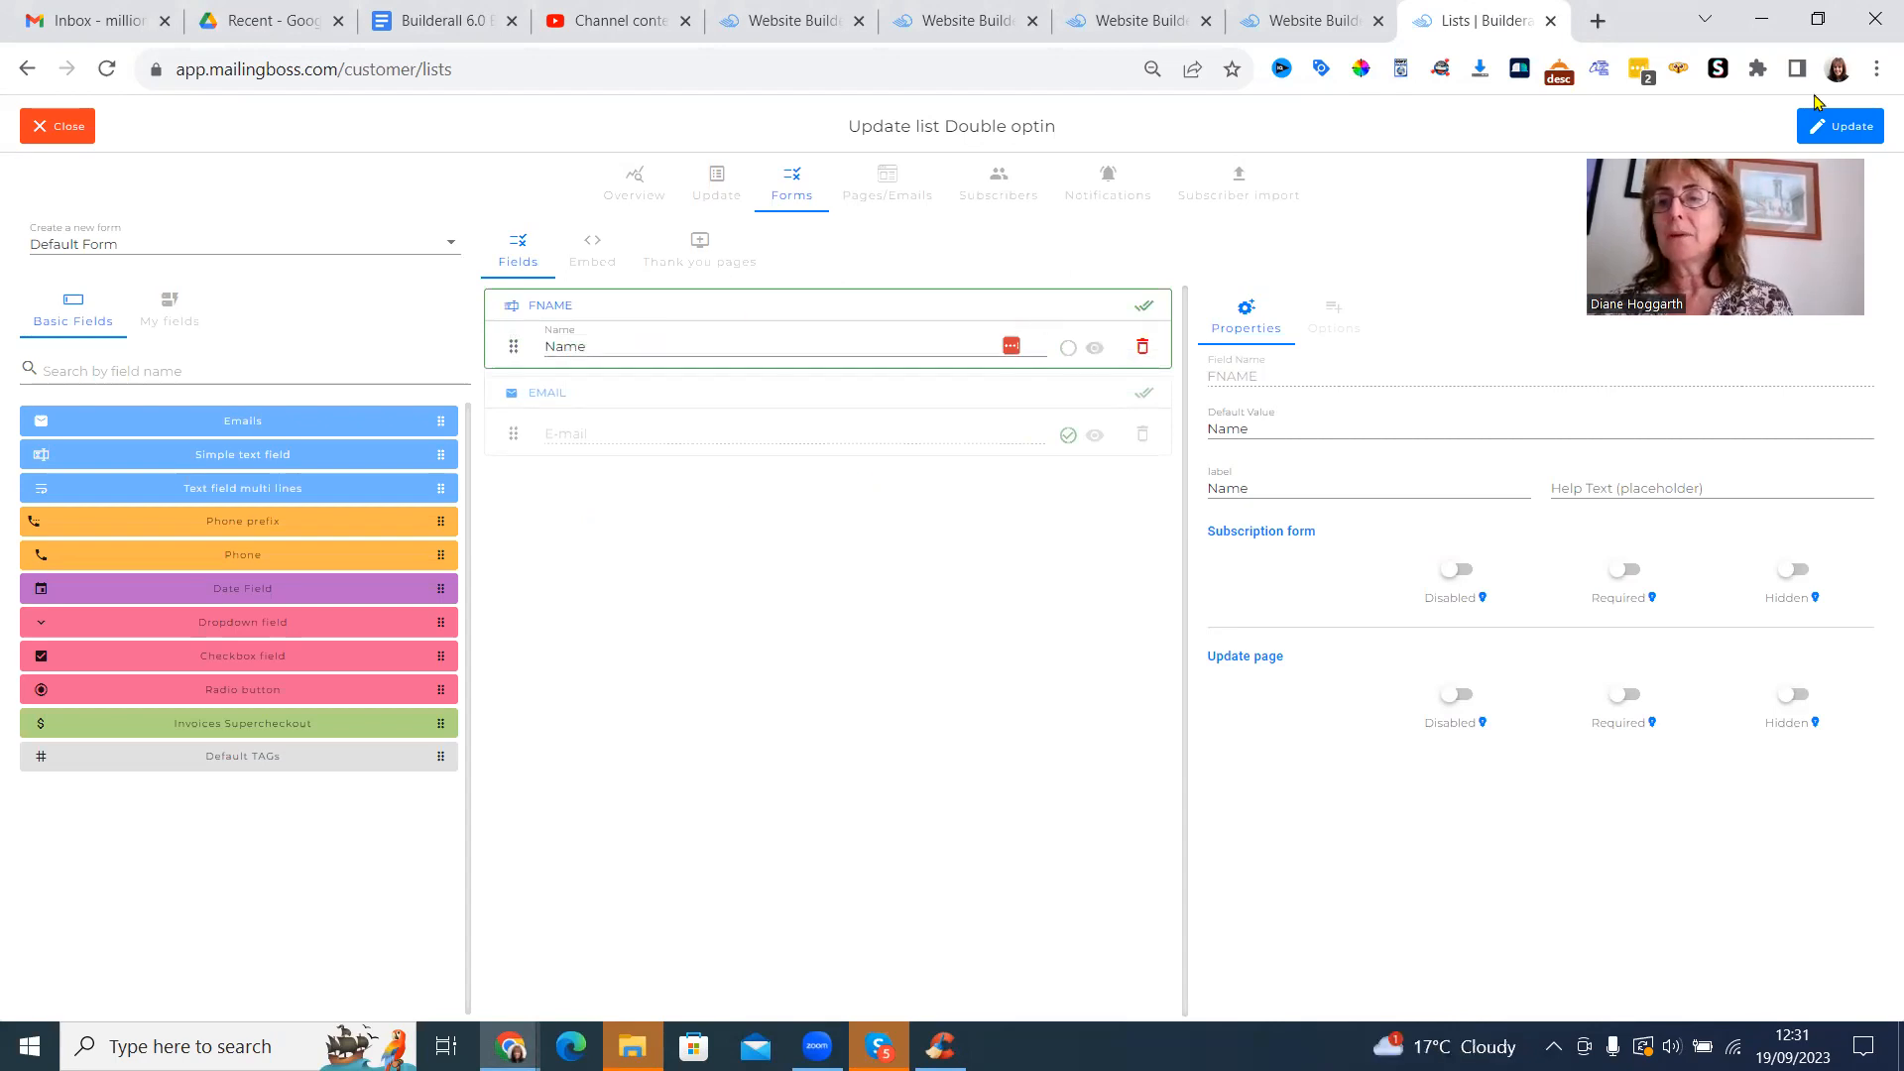
pyautogui.click(1847, 133)
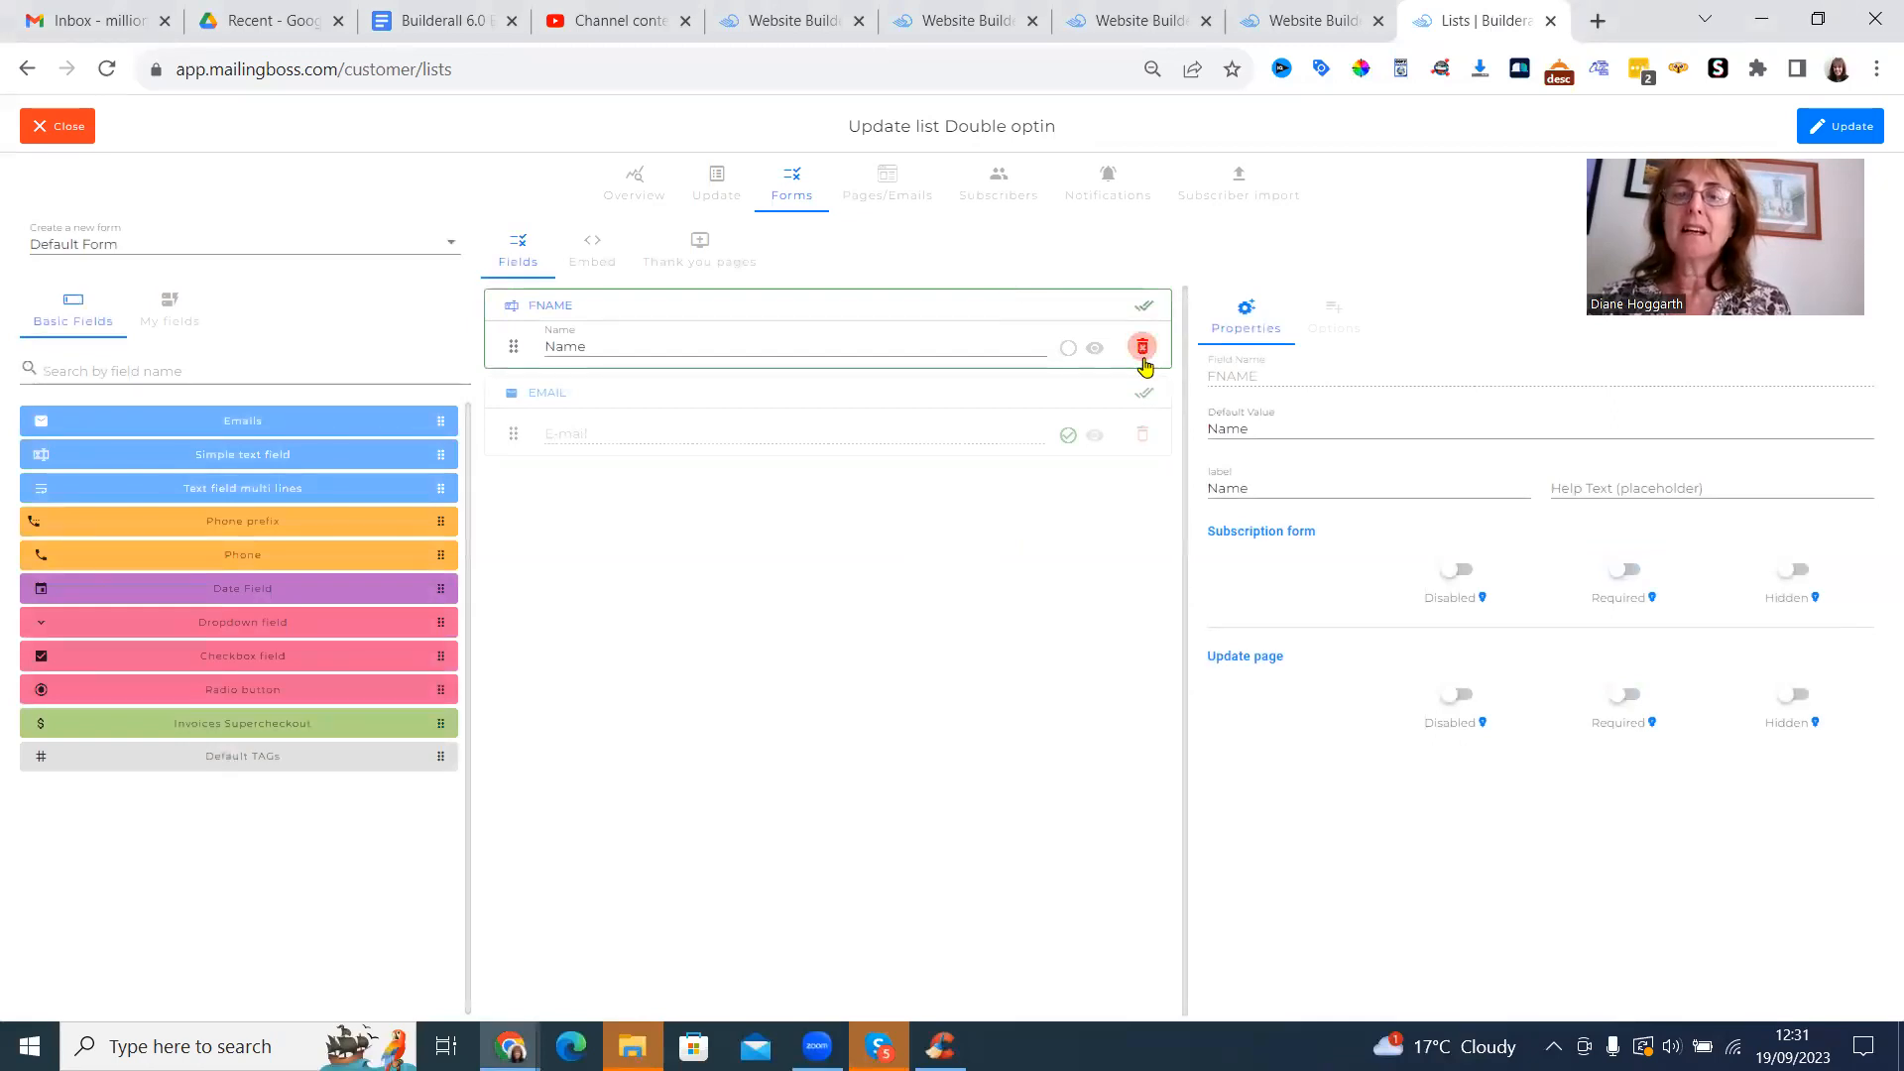
# - Delete the FNAME field from the list's default form and update the list
pyautogui.click(1143, 347)
pyautogui.click(1142, 347)
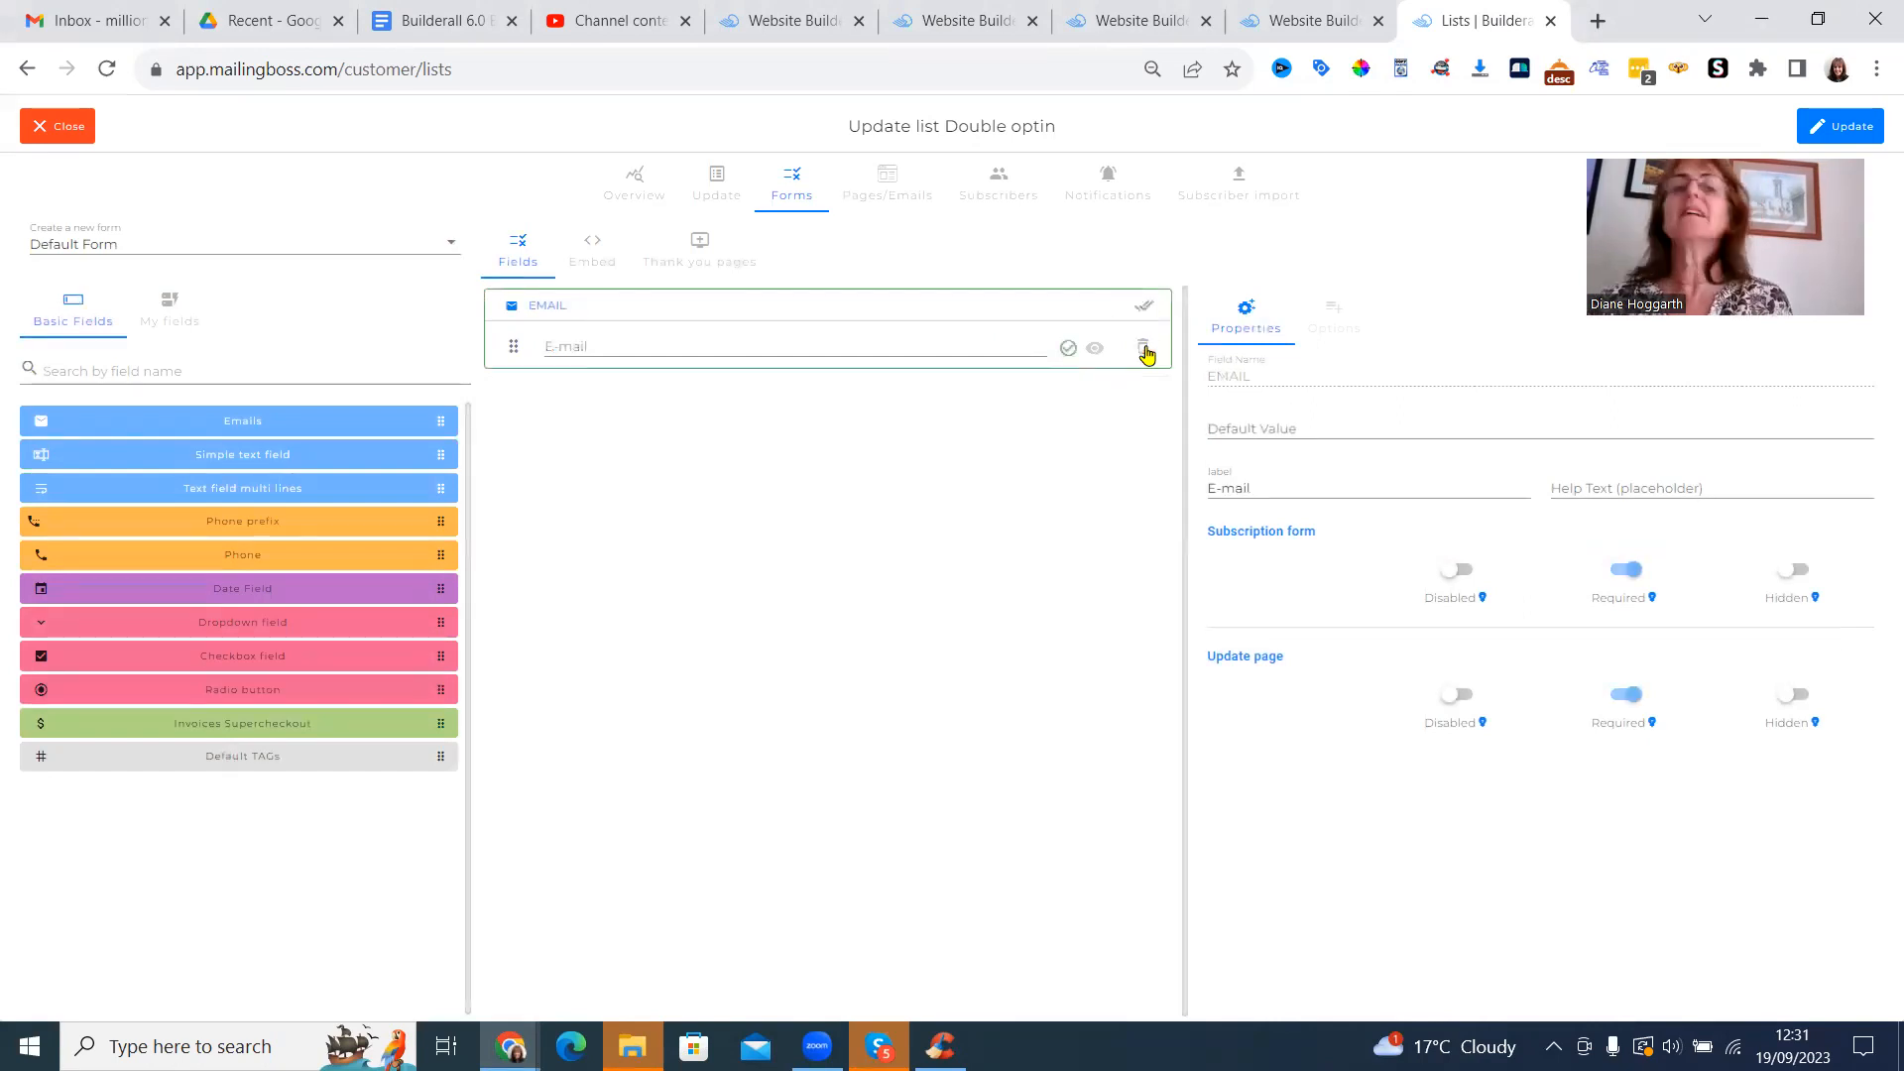
pyautogui.click(1821, 132)
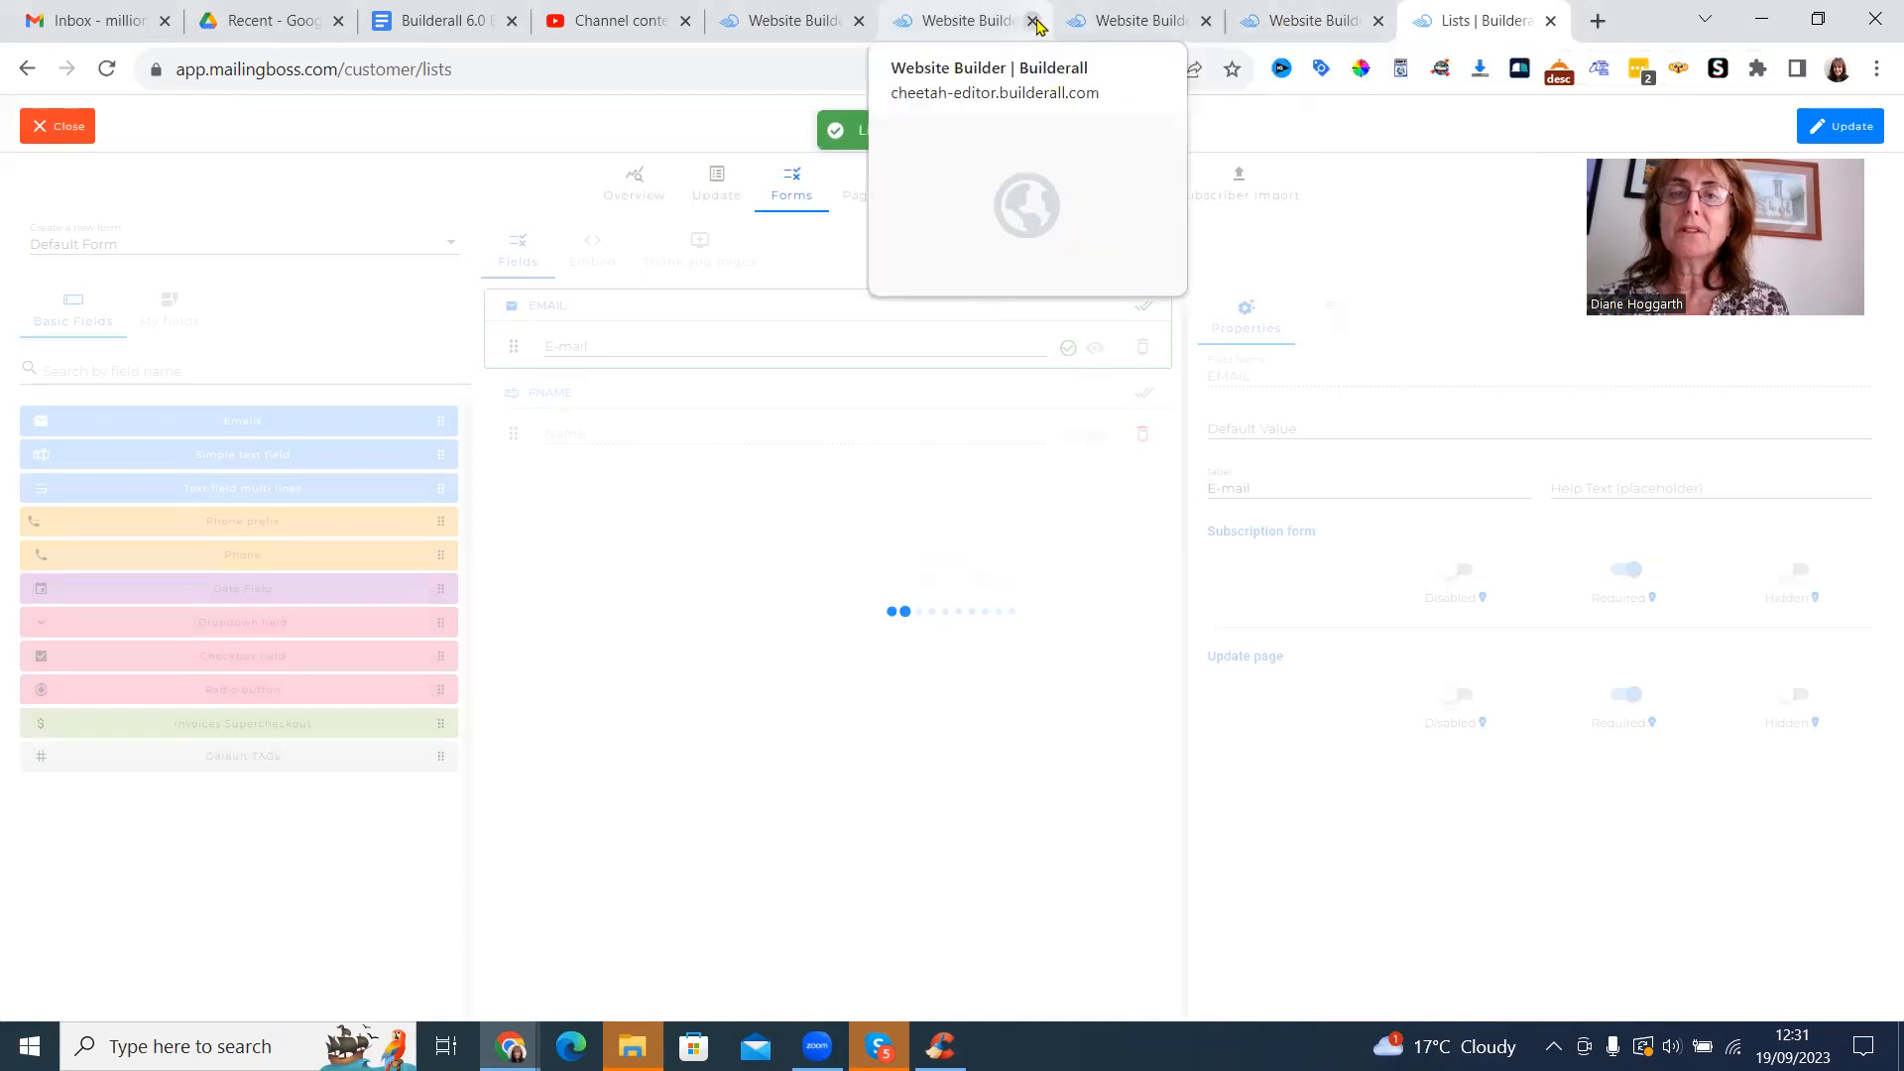
# - Switch to the Builderall website editor with the Home page and make its blank panel taller
pyautogui.click(949, 23)
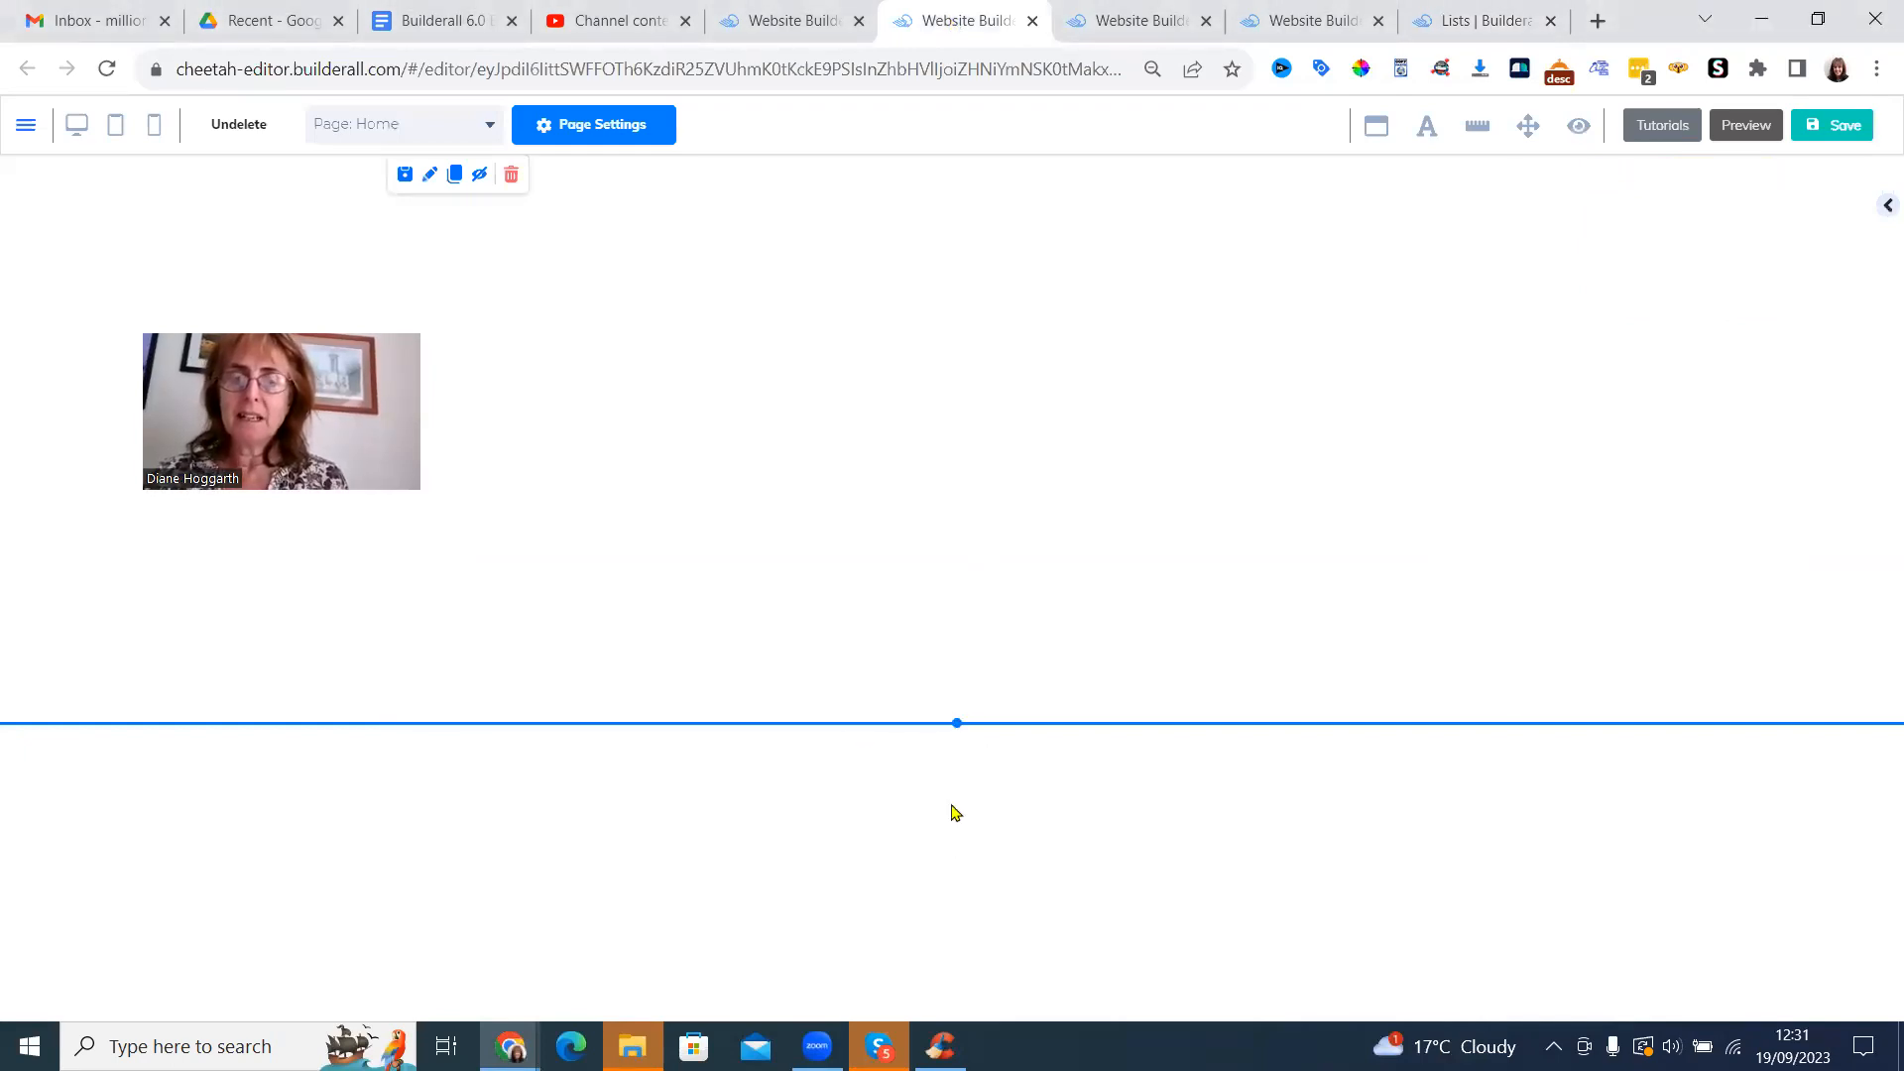
pyautogui.moveTo(955, 724); pyautogui.dragTo(943, 896)
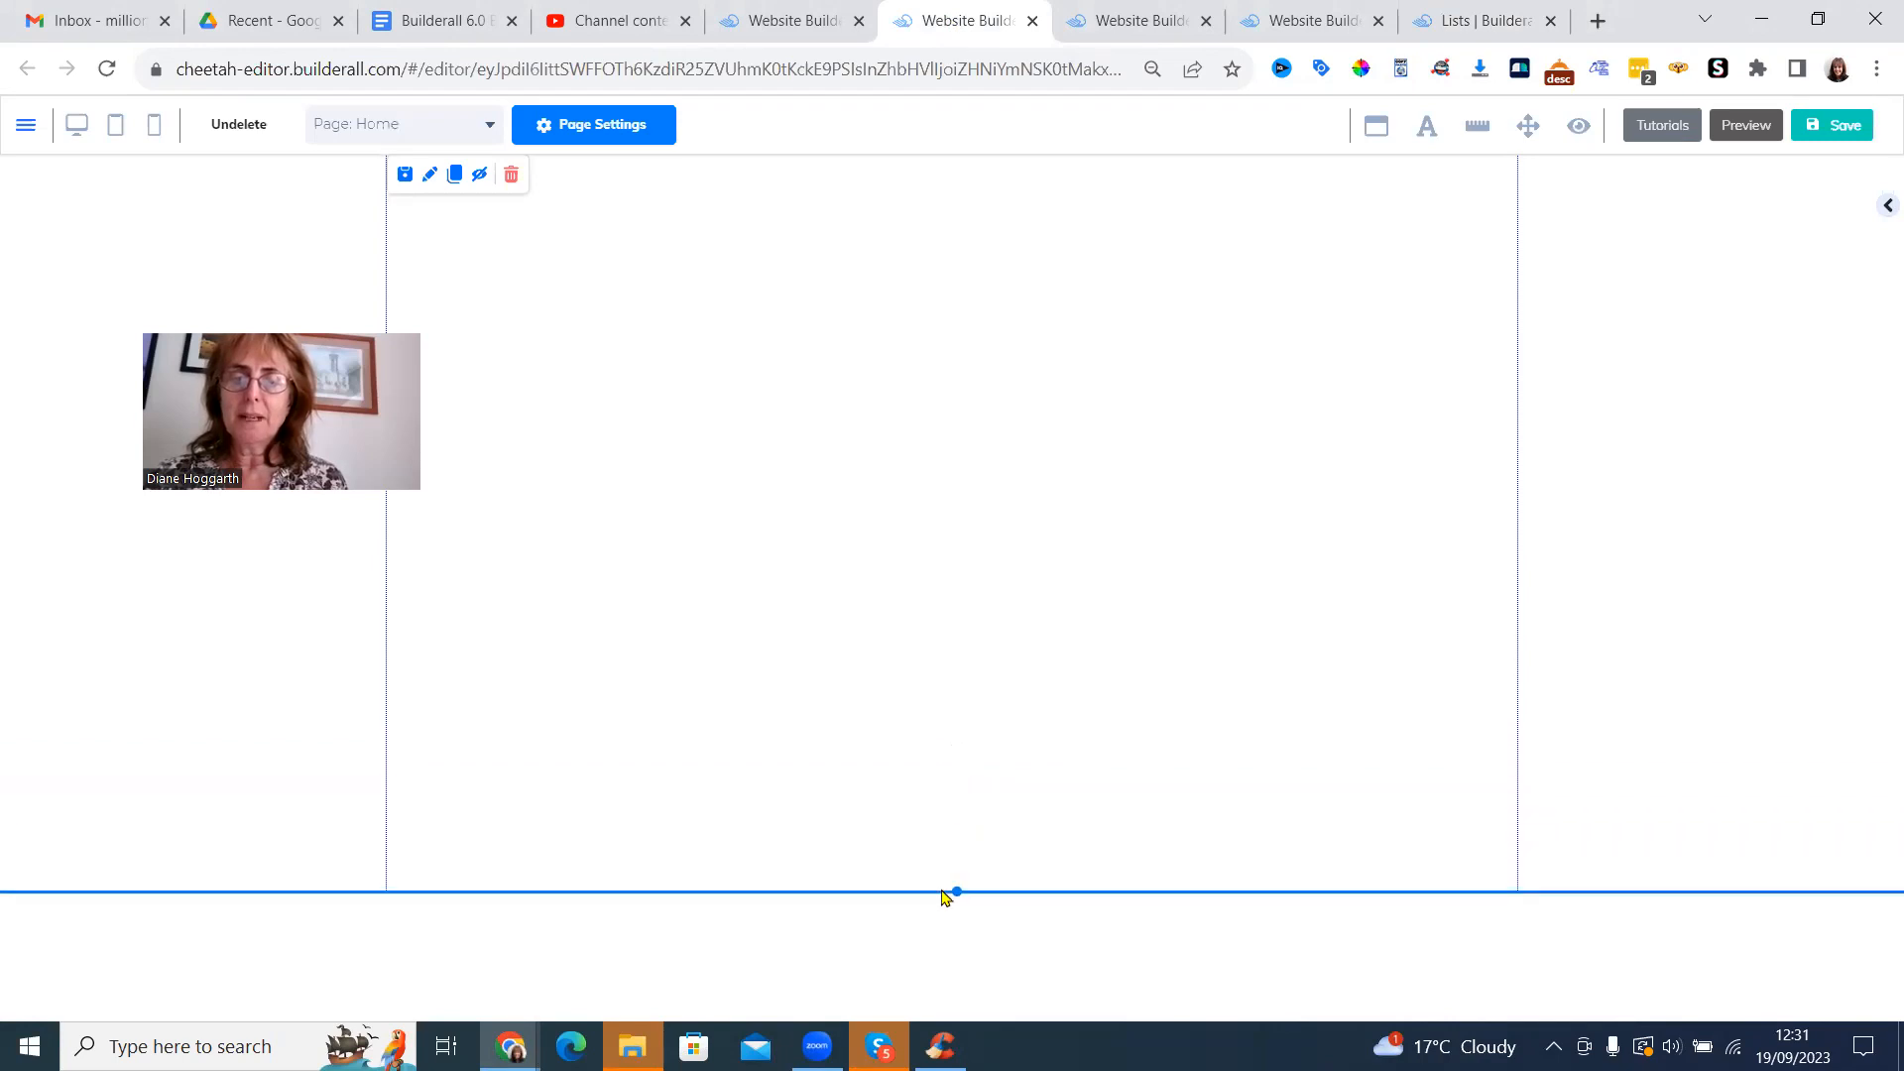
# - Add the email marketing form with the green Get Instant Access button to the panel and connect it to Default Form / Double optin
pyautogui.click(1884, 207)
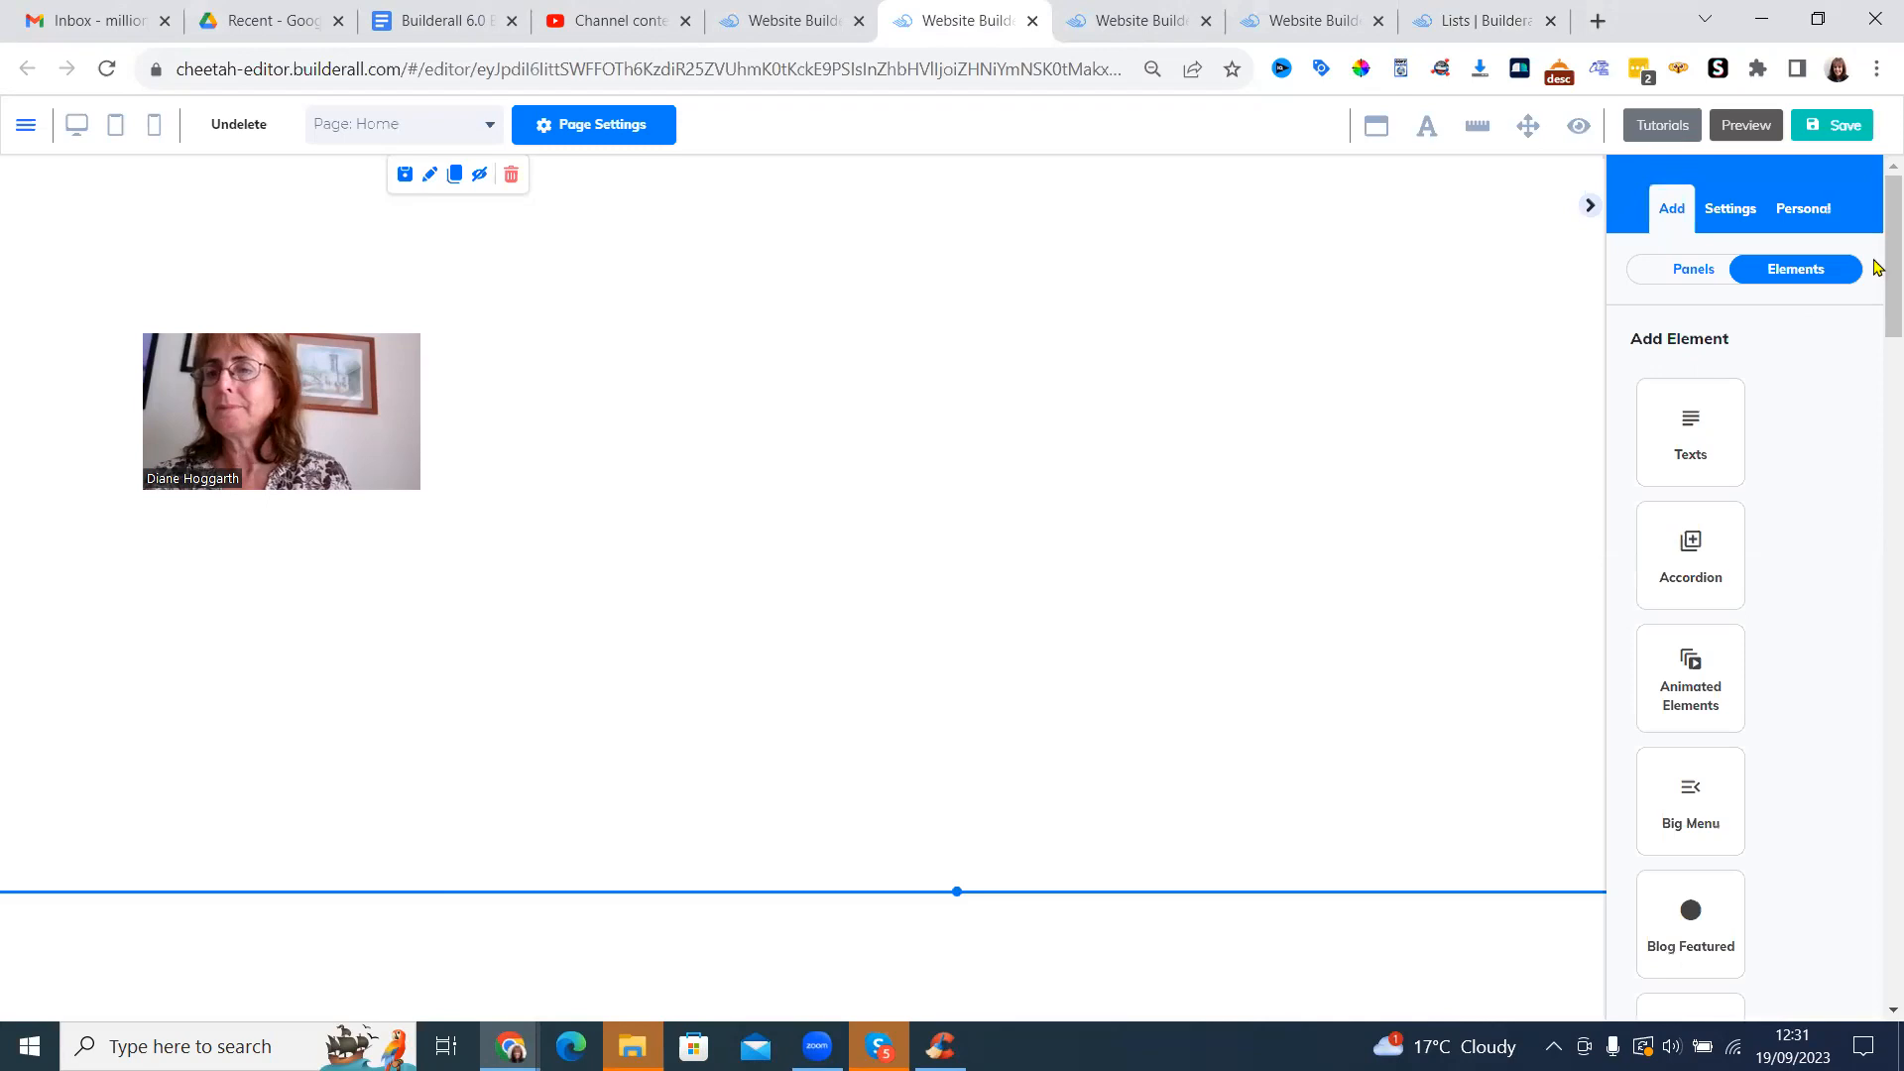
pyautogui.moveTo(1877, 265); pyautogui.dragTo(1875, 619)
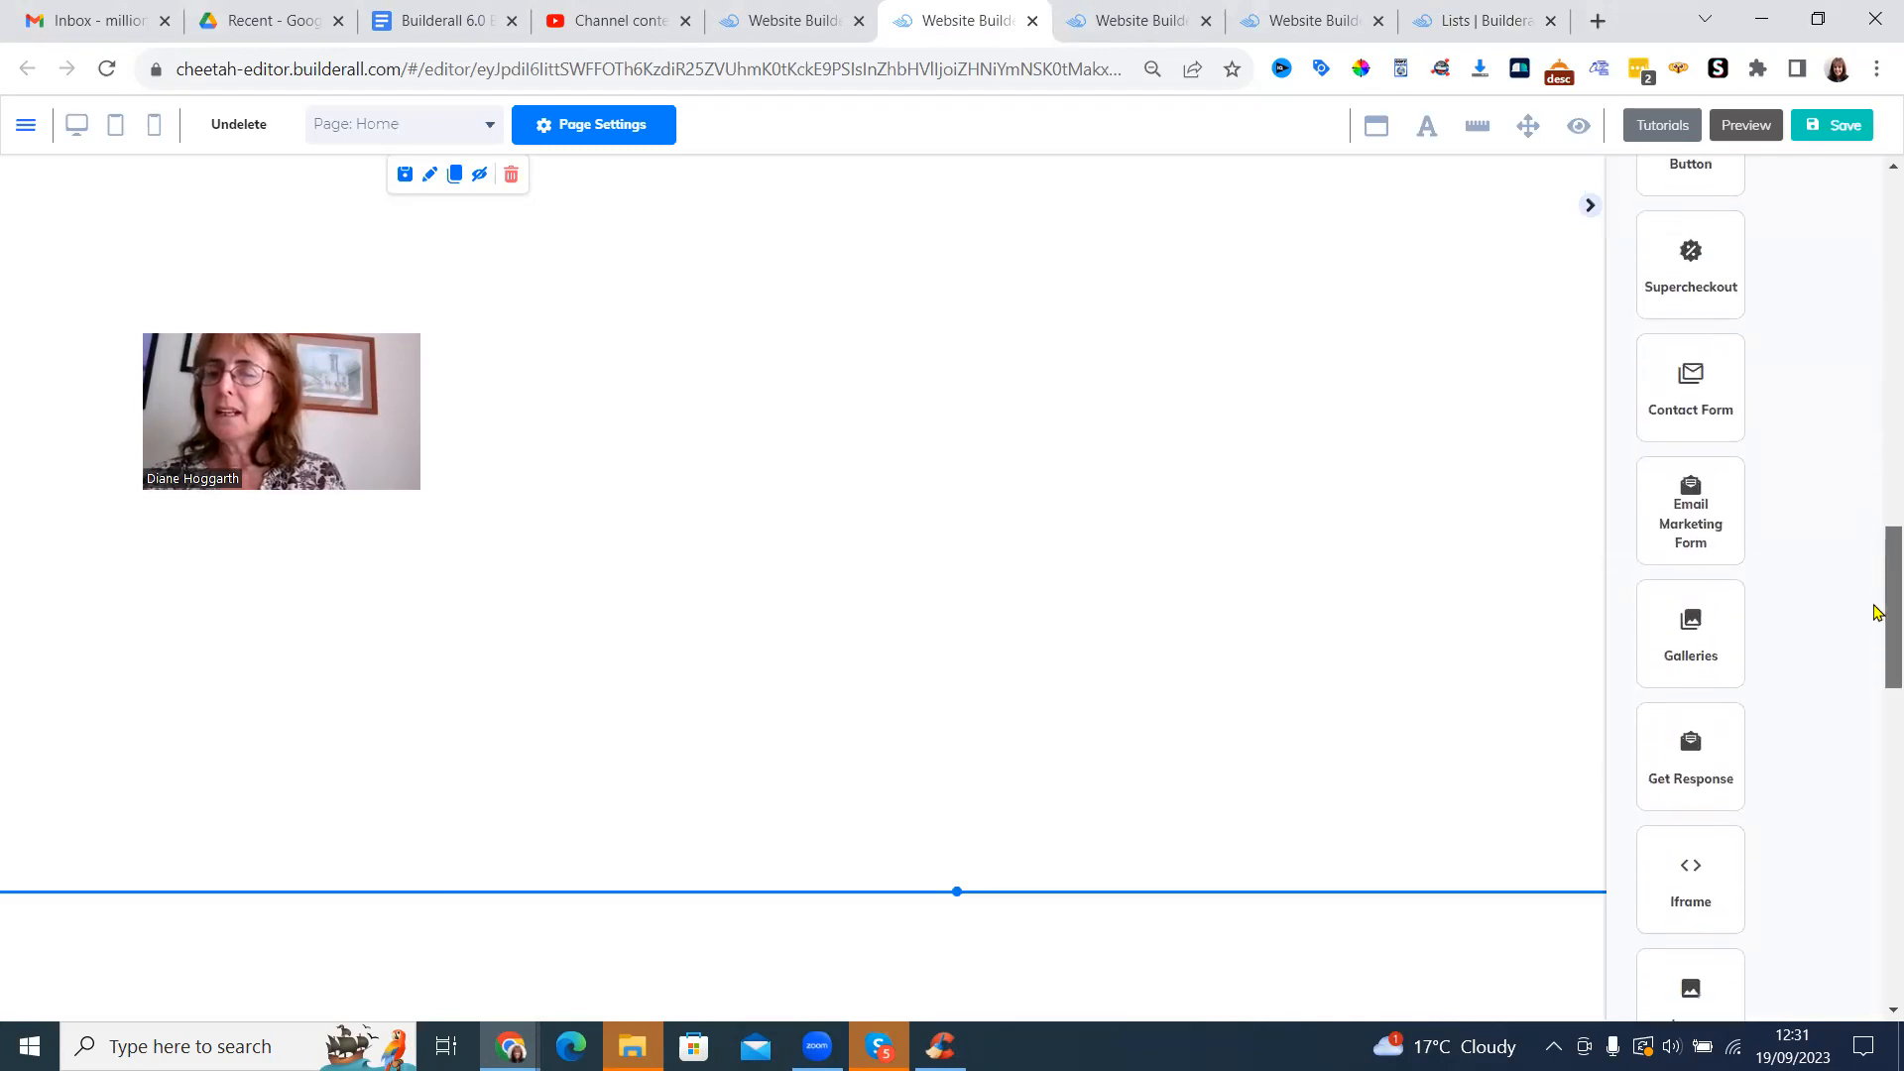
pyautogui.click(1700, 533)
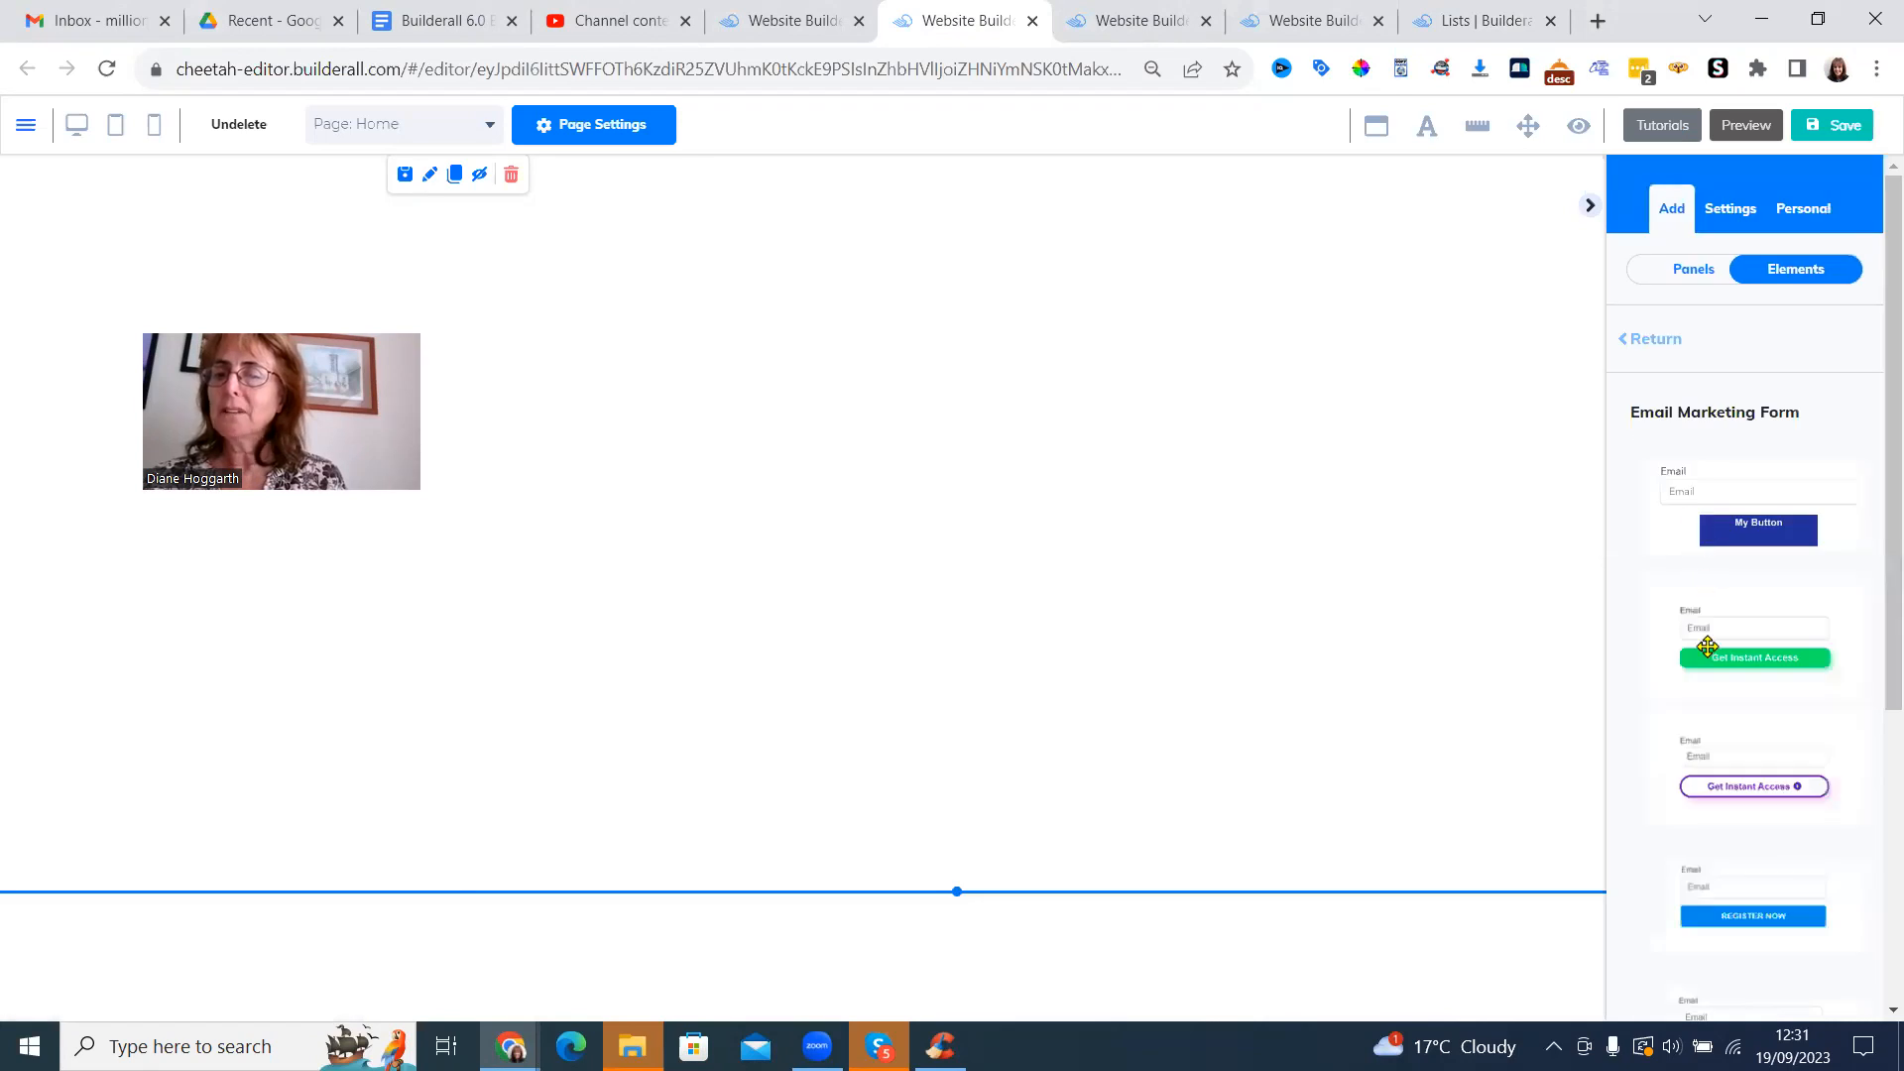
pyautogui.moveTo(1710, 679); pyautogui.dragTo(844, 535)
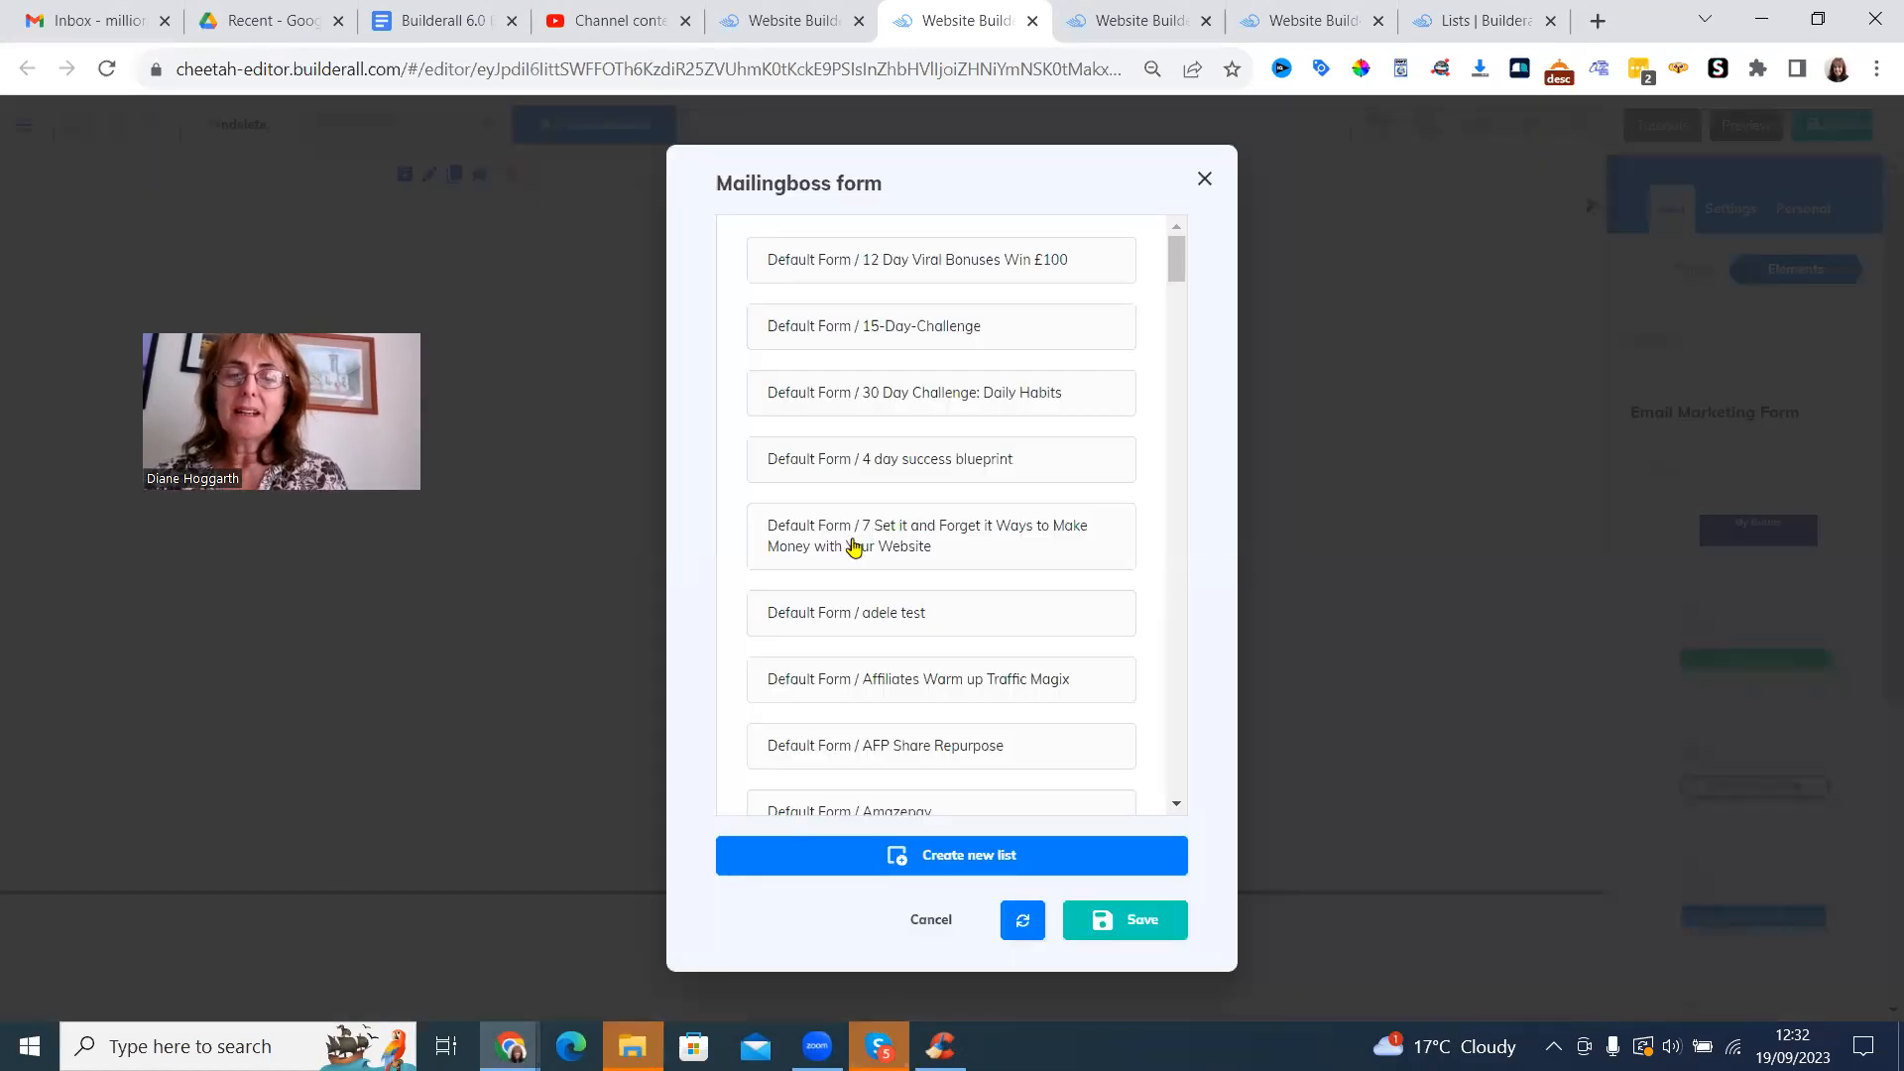
pyautogui.moveTo(1175, 258); pyautogui.dragTo(1177, 402)
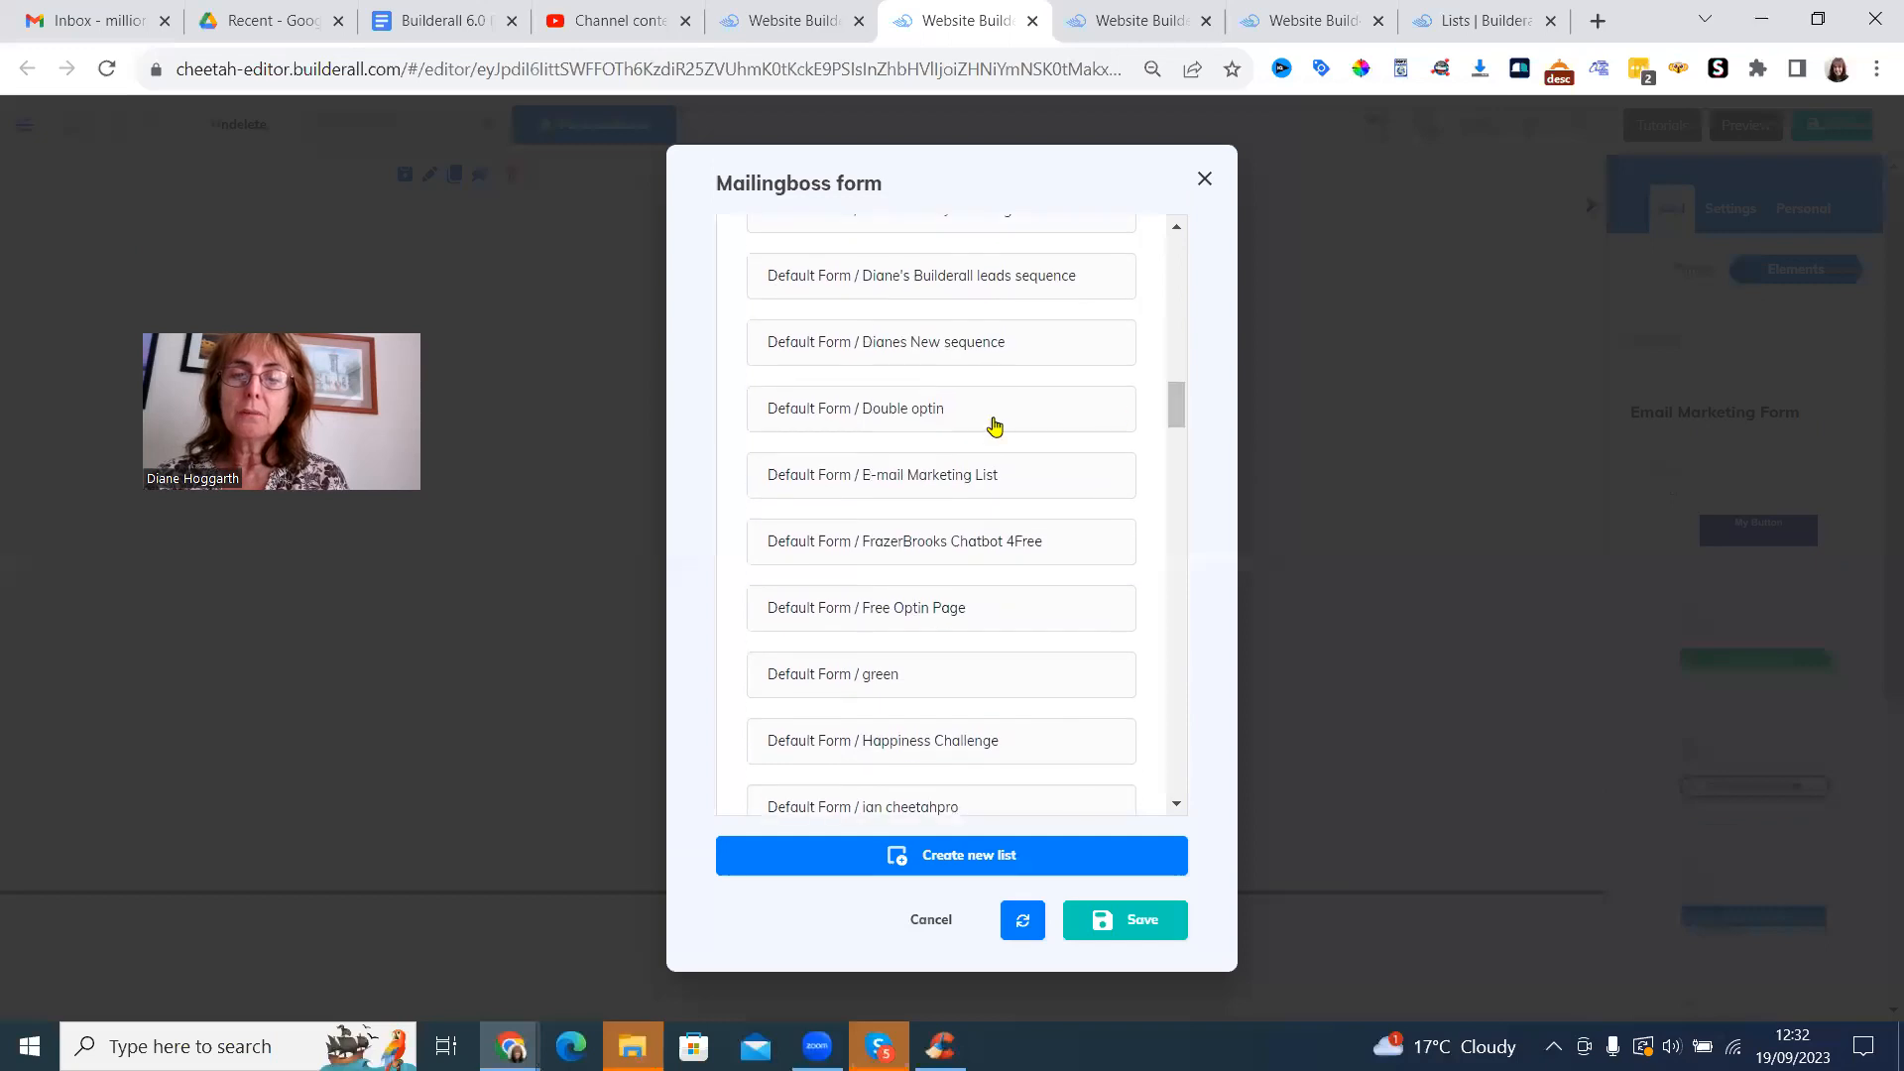
pyautogui.click(964, 410)
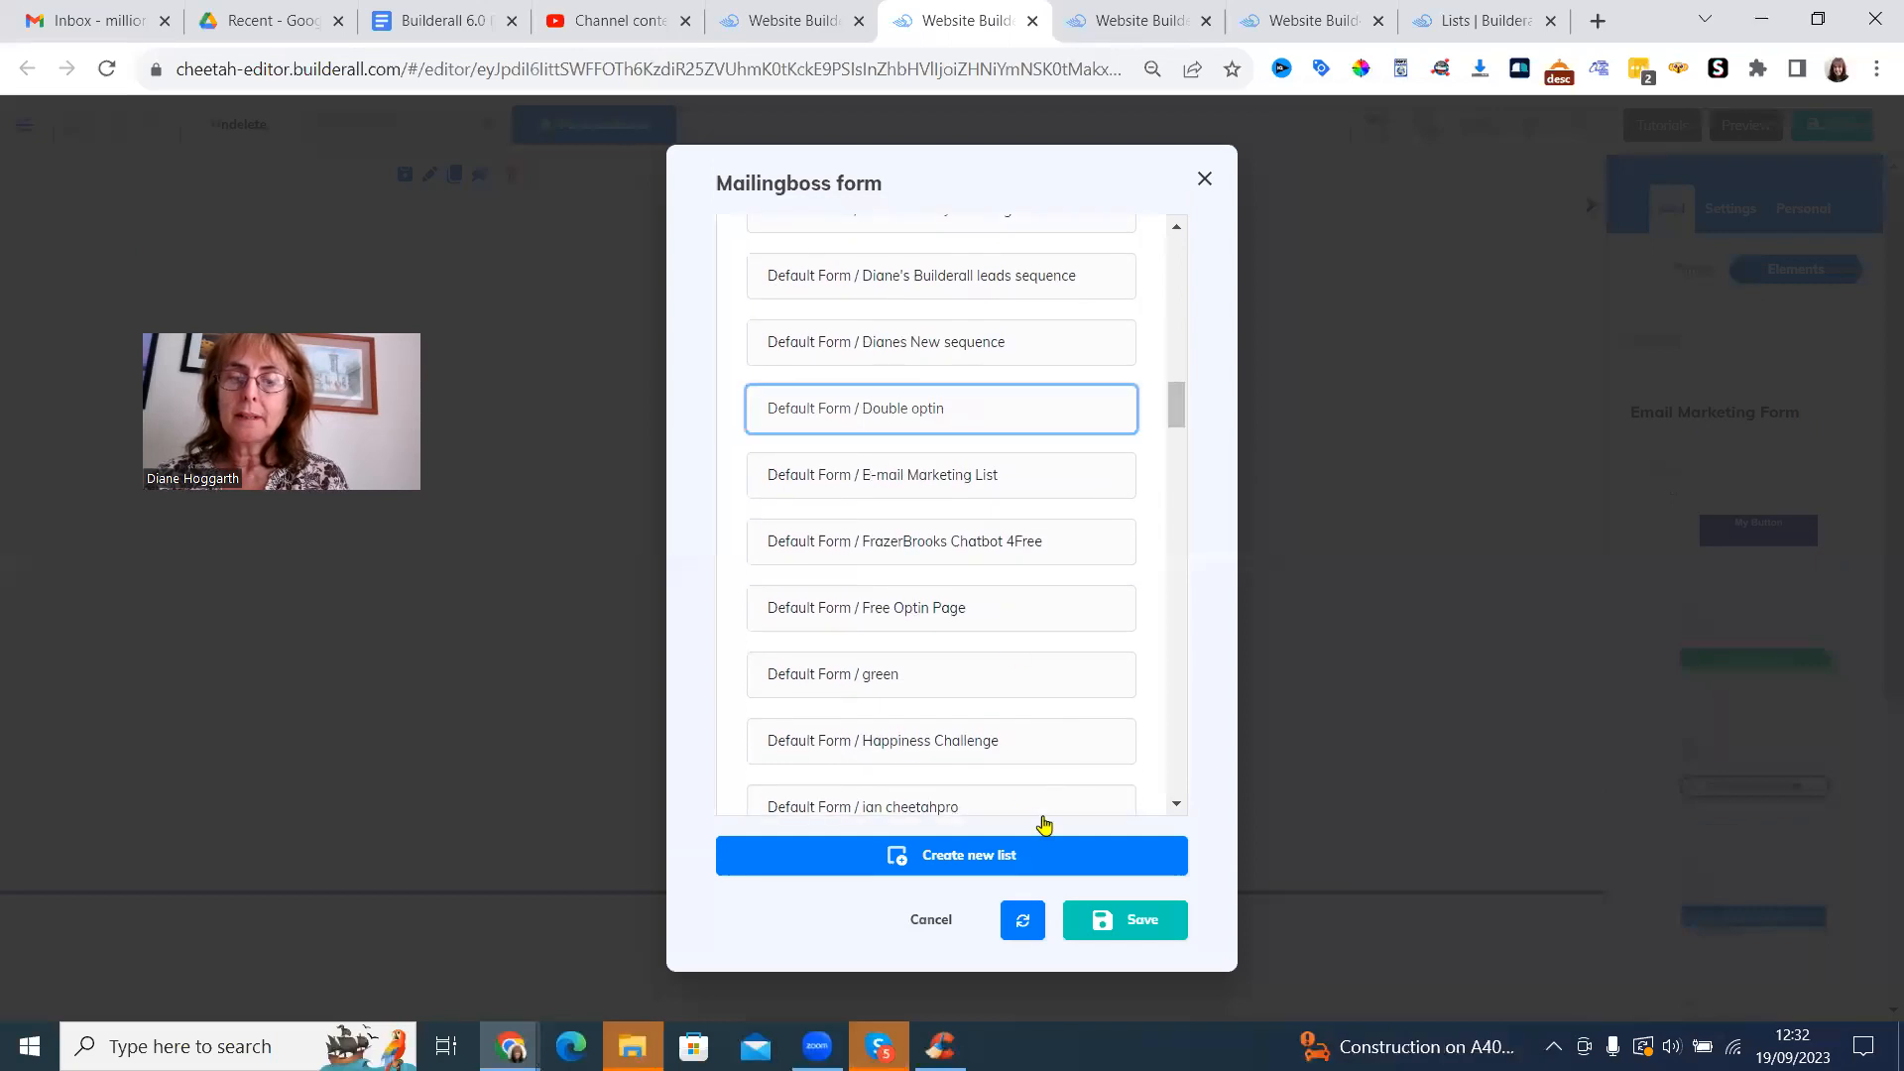
pyautogui.click(1076, 873)
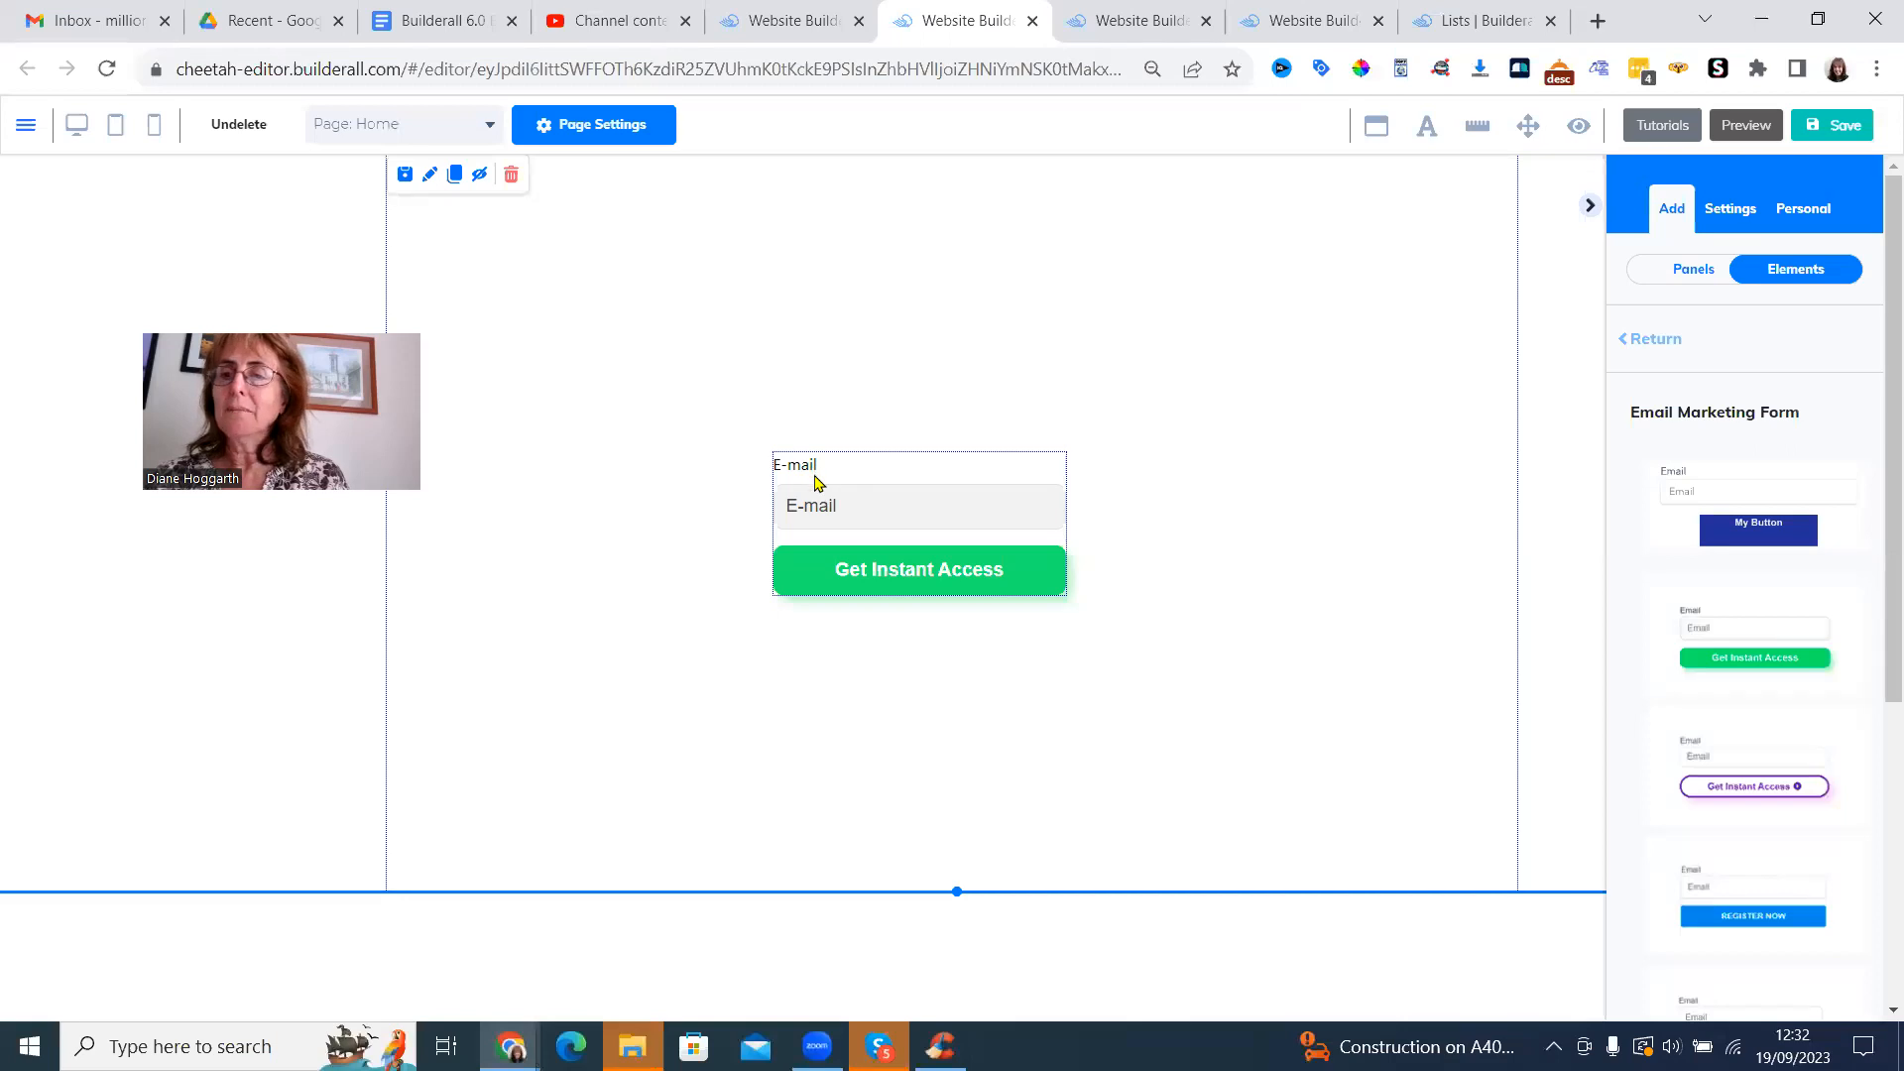
# - Turn off Show Label in the MailingBoss form's general settings
pyautogui.click(841, 580)
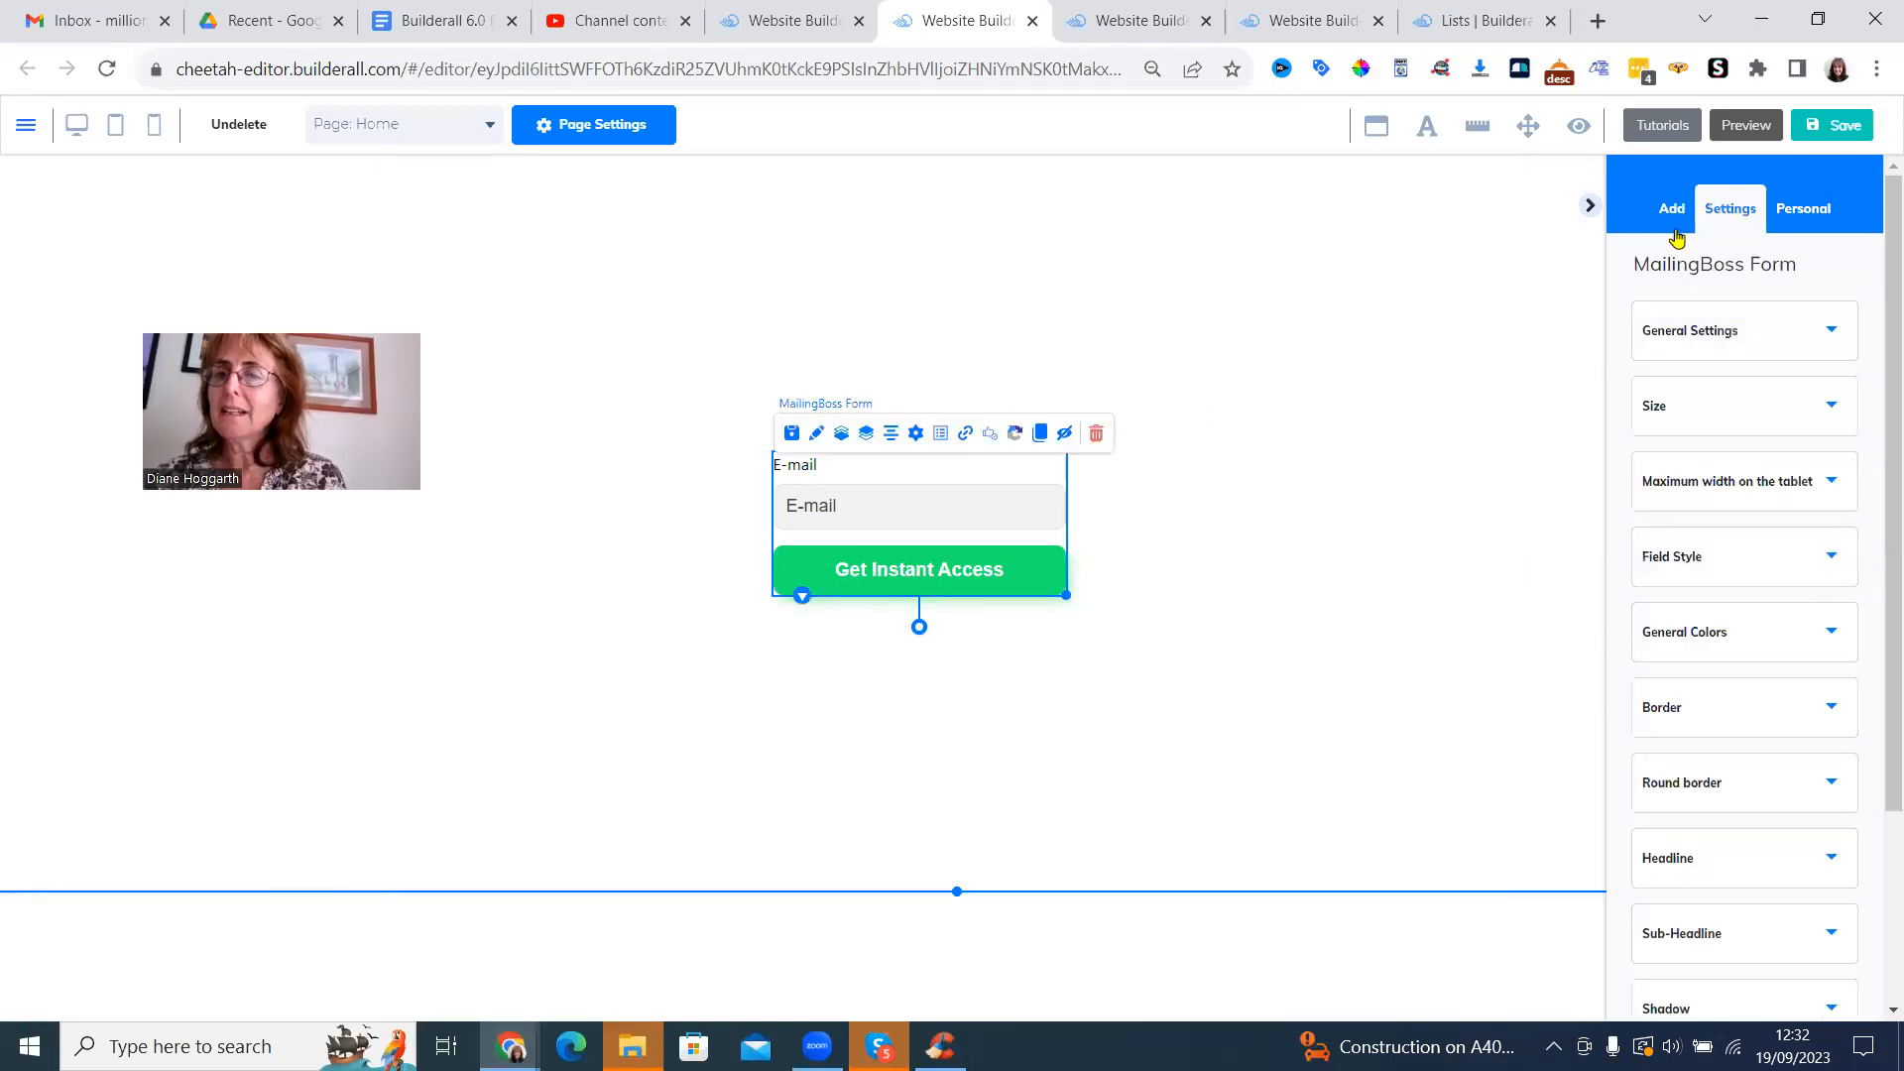
pyautogui.click(1830, 332)
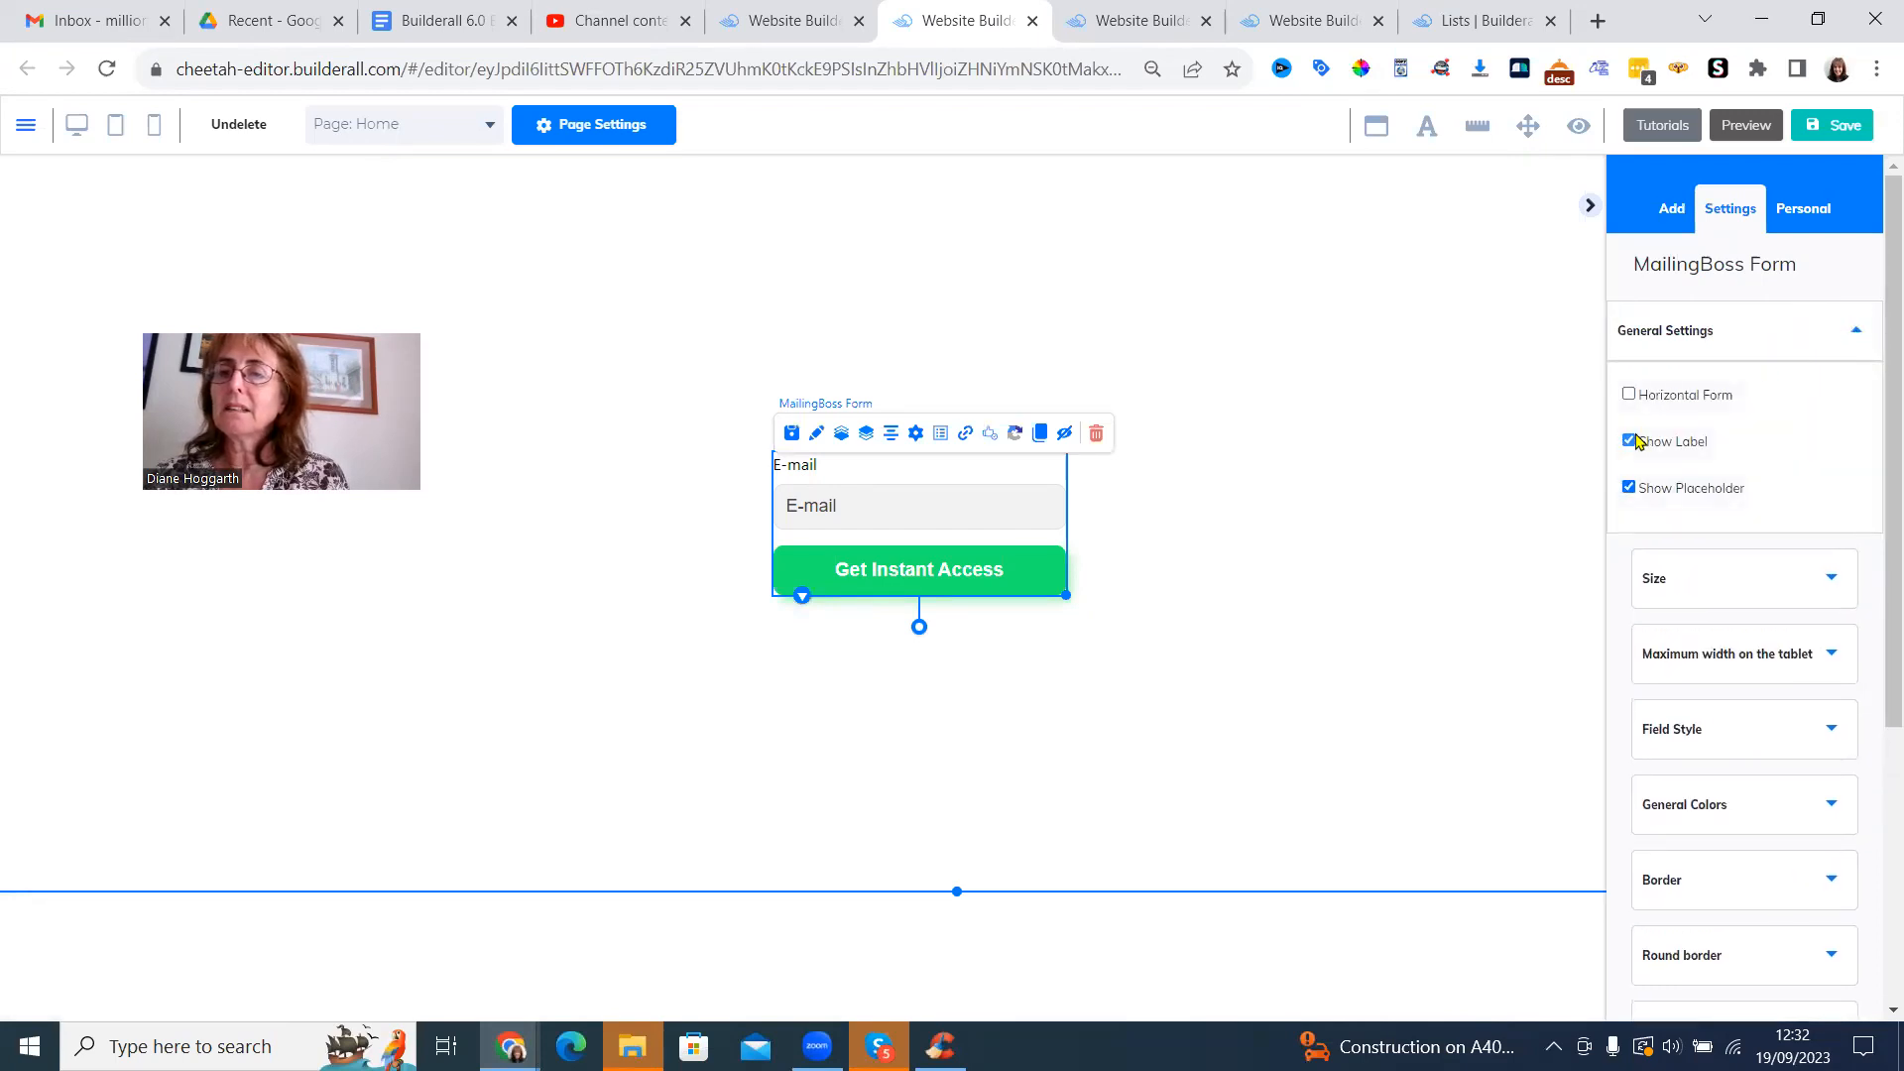
pyautogui.click(1630, 442)
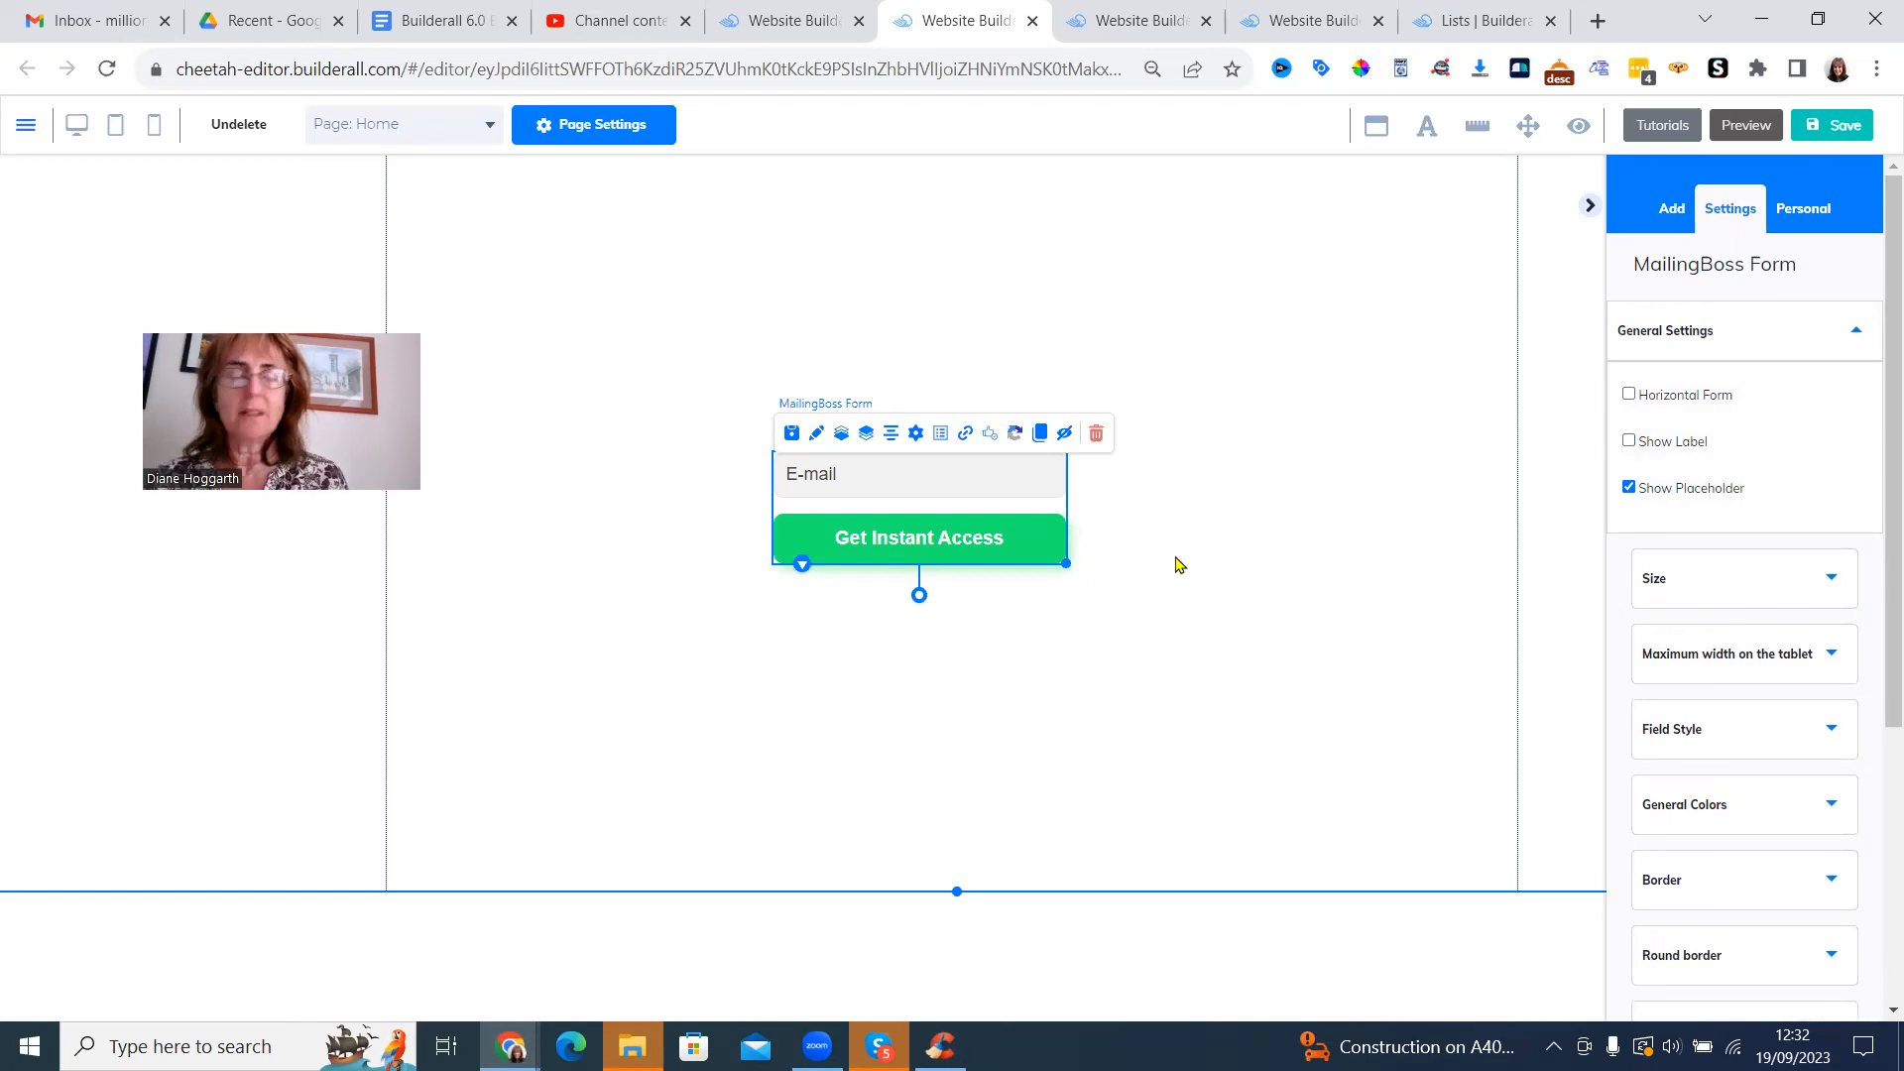
pyautogui.click(1230, 592)
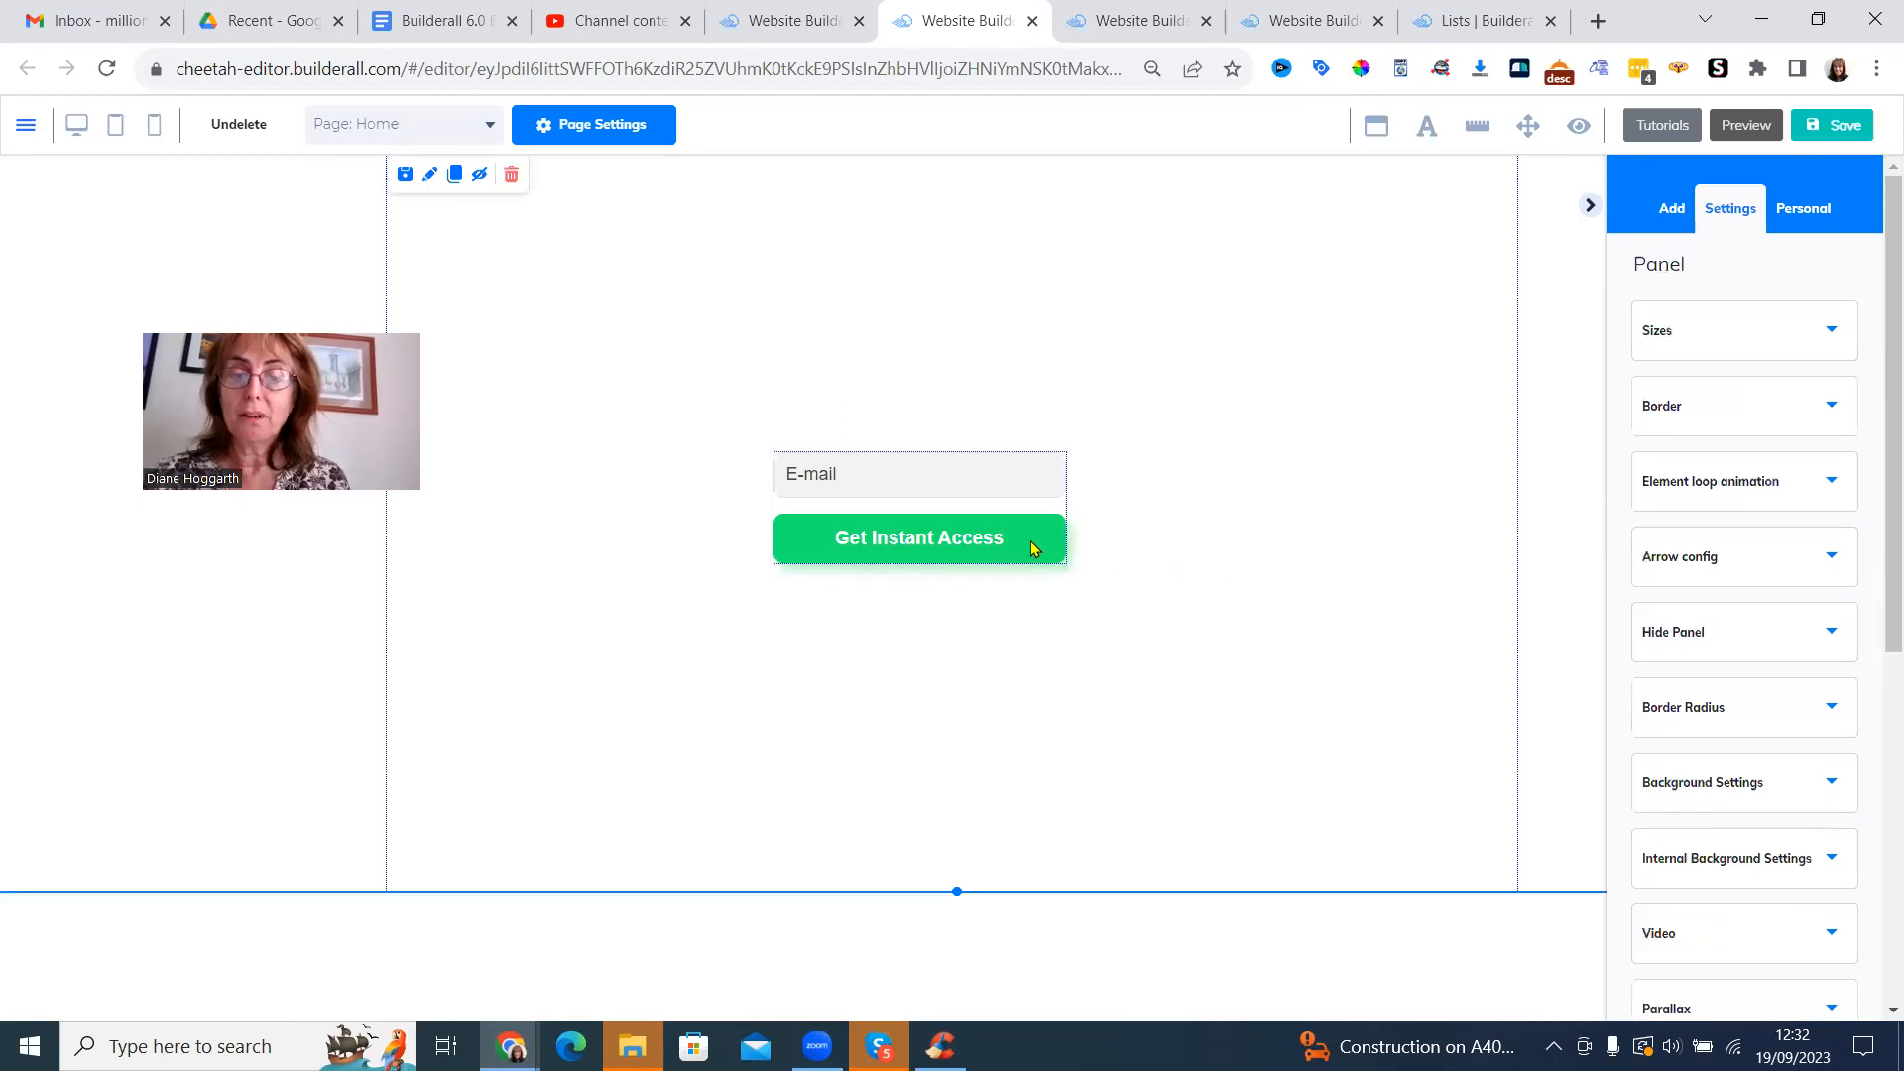
# - Widen the MailingBoss form and reposition it centred and lower in the panel
pyautogui.click(1041, 552)
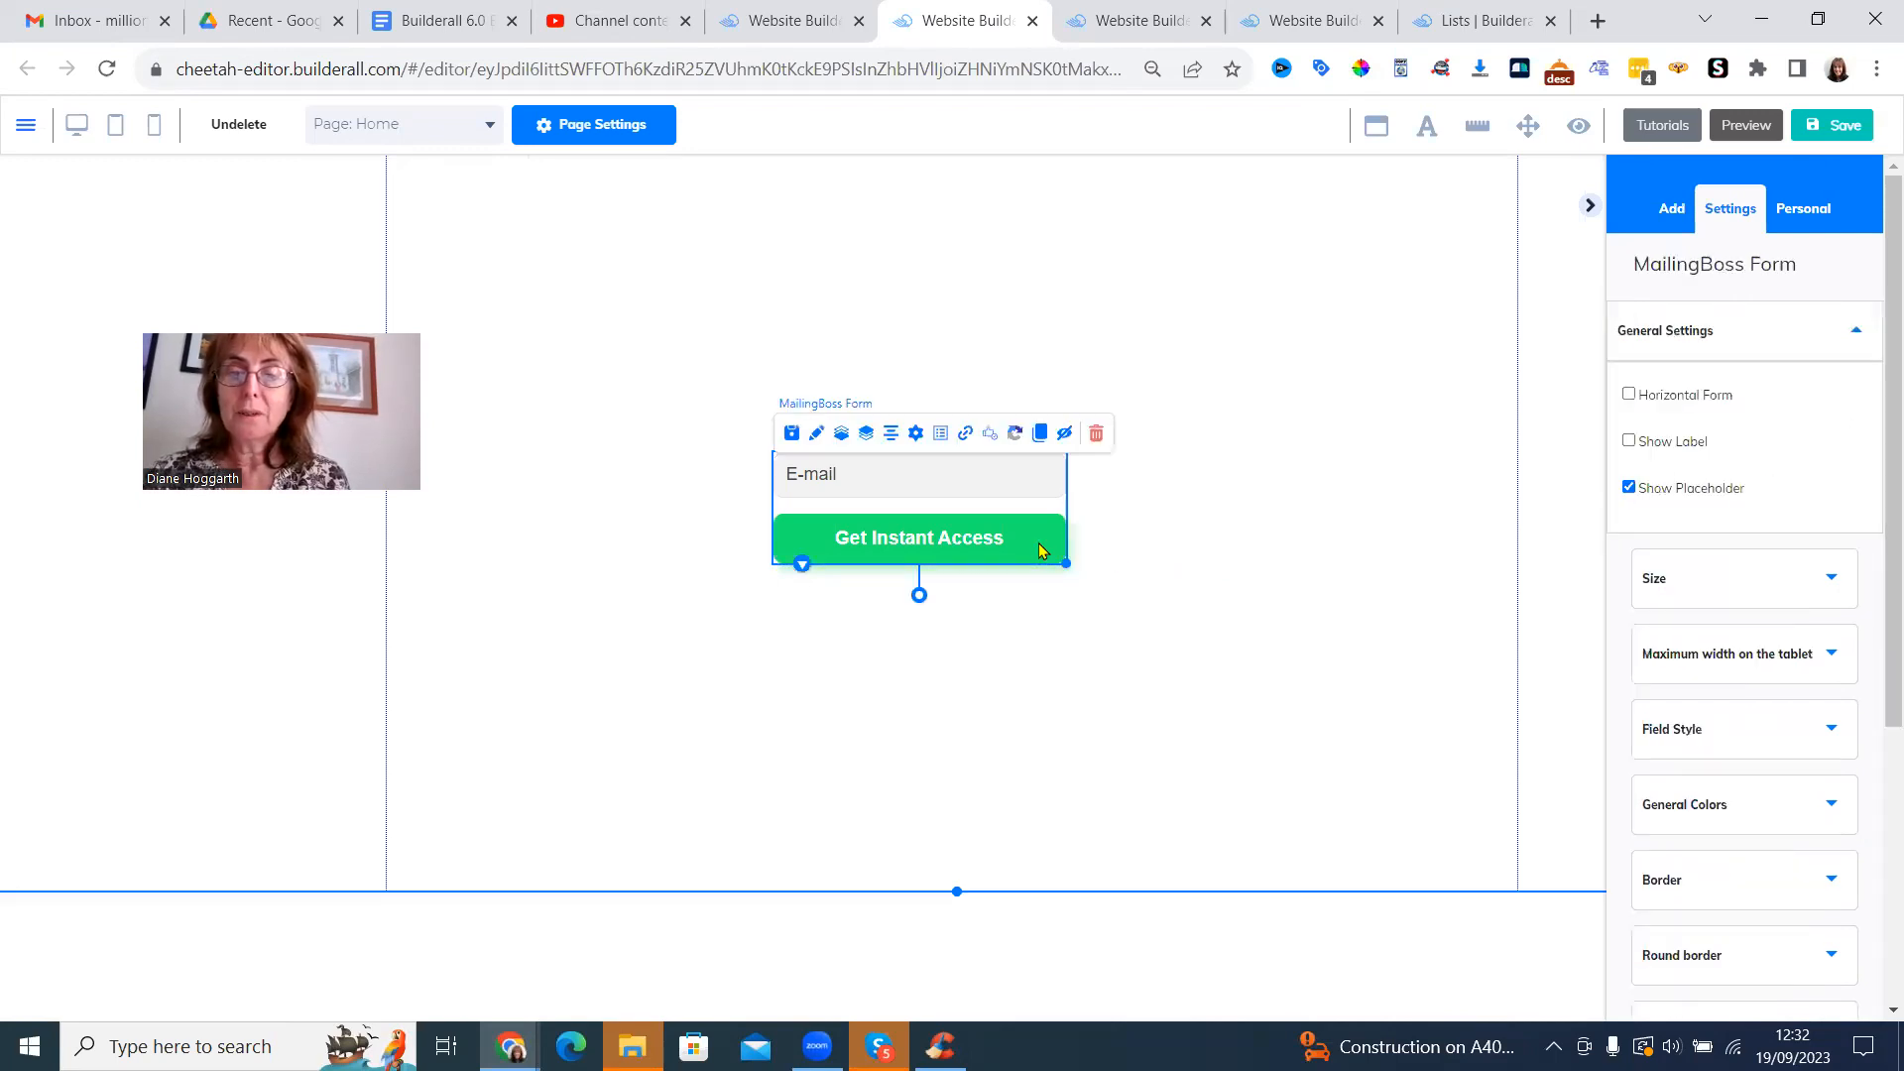
pyautogui.moveTo(1065, 566); pyautogui.dragTo(1305, 611)
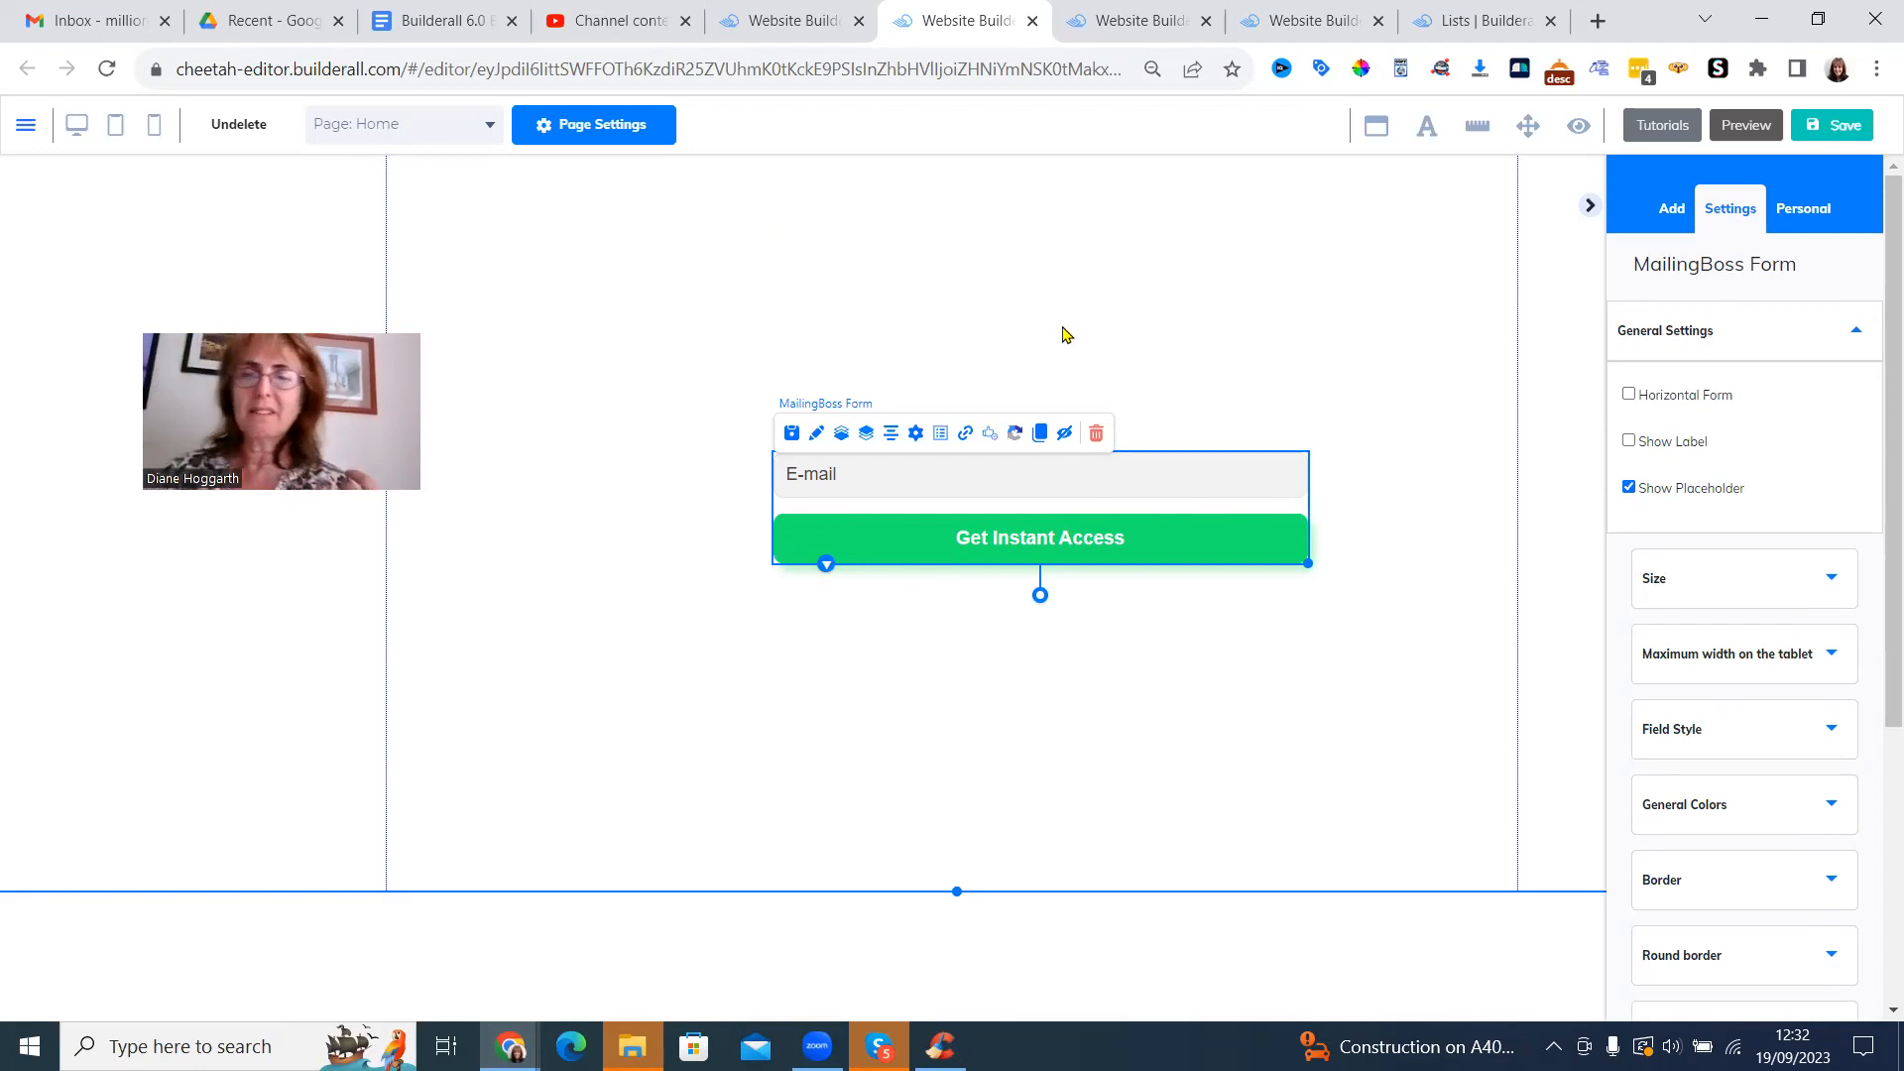
pyautogui.hotkey('ctrl', 'z')
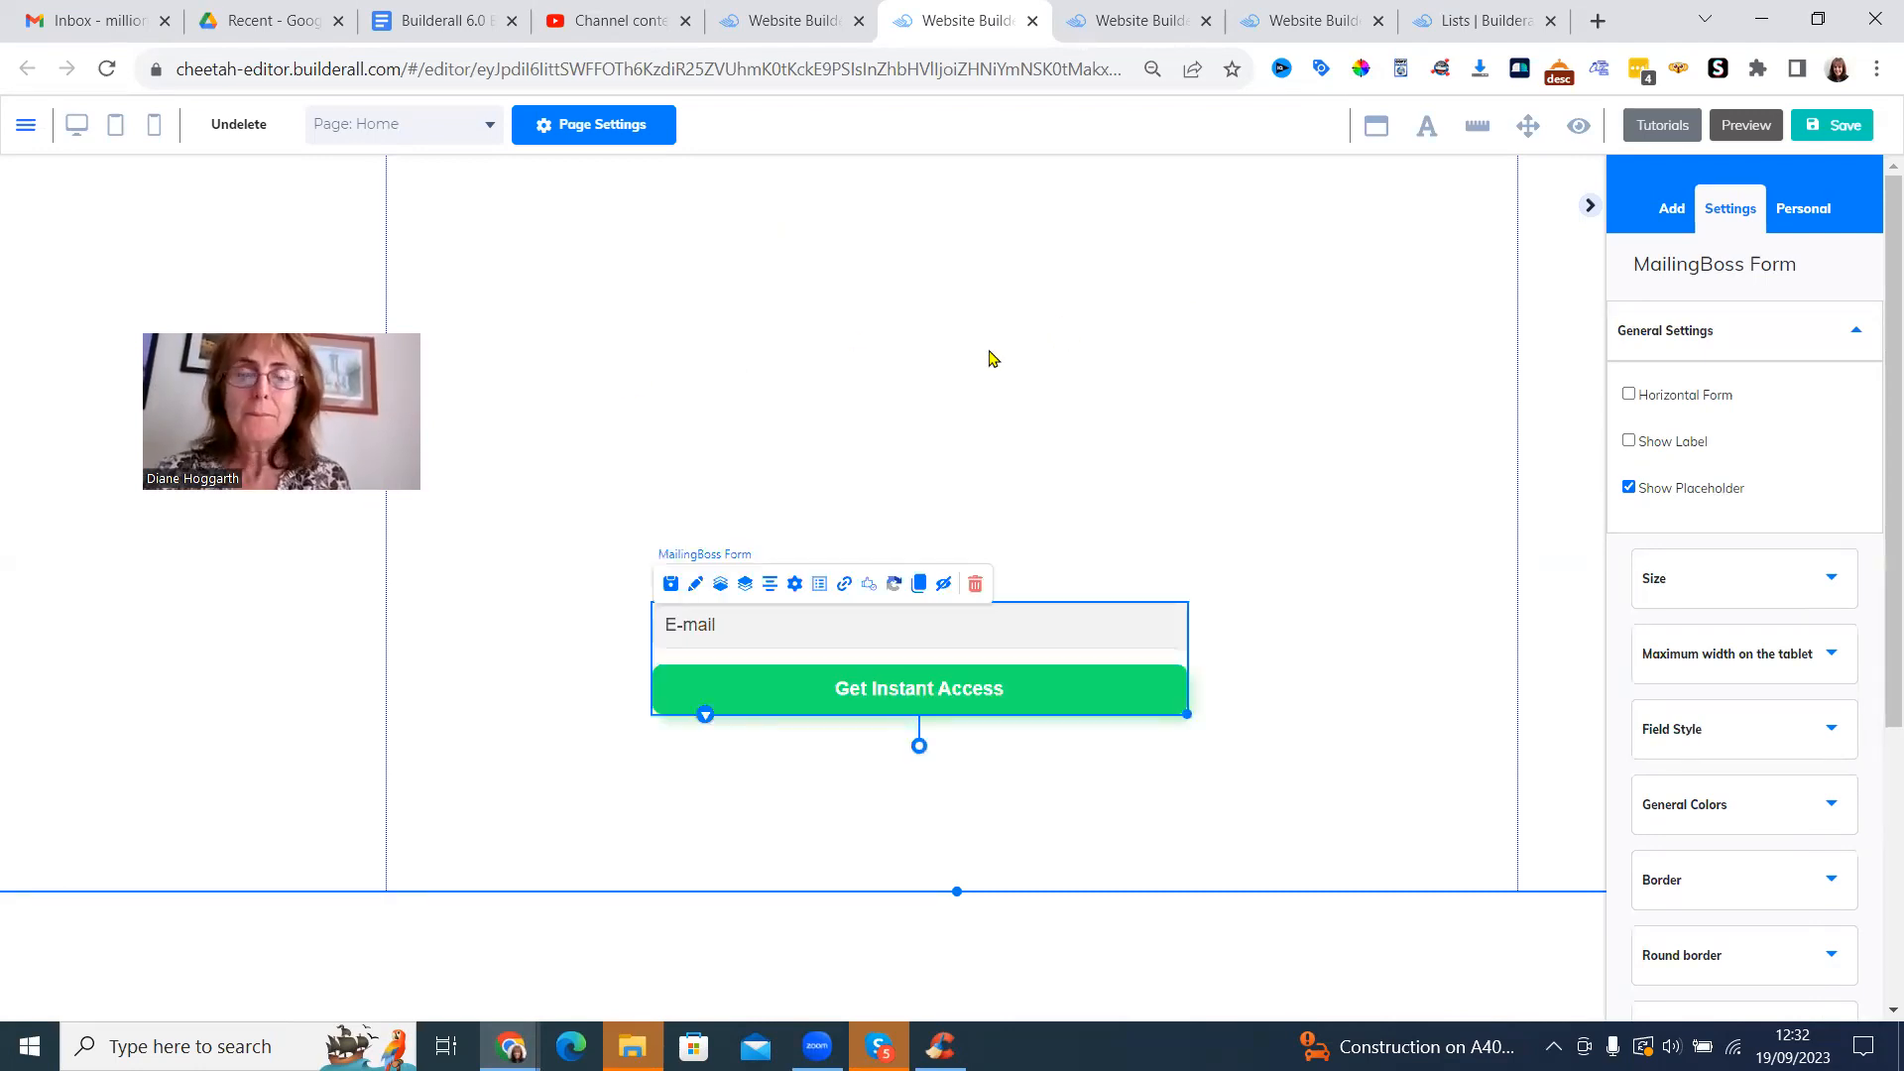
# - Create a new page in the double optin site with the name and title "pending"
pyautogui.click(490, 127)
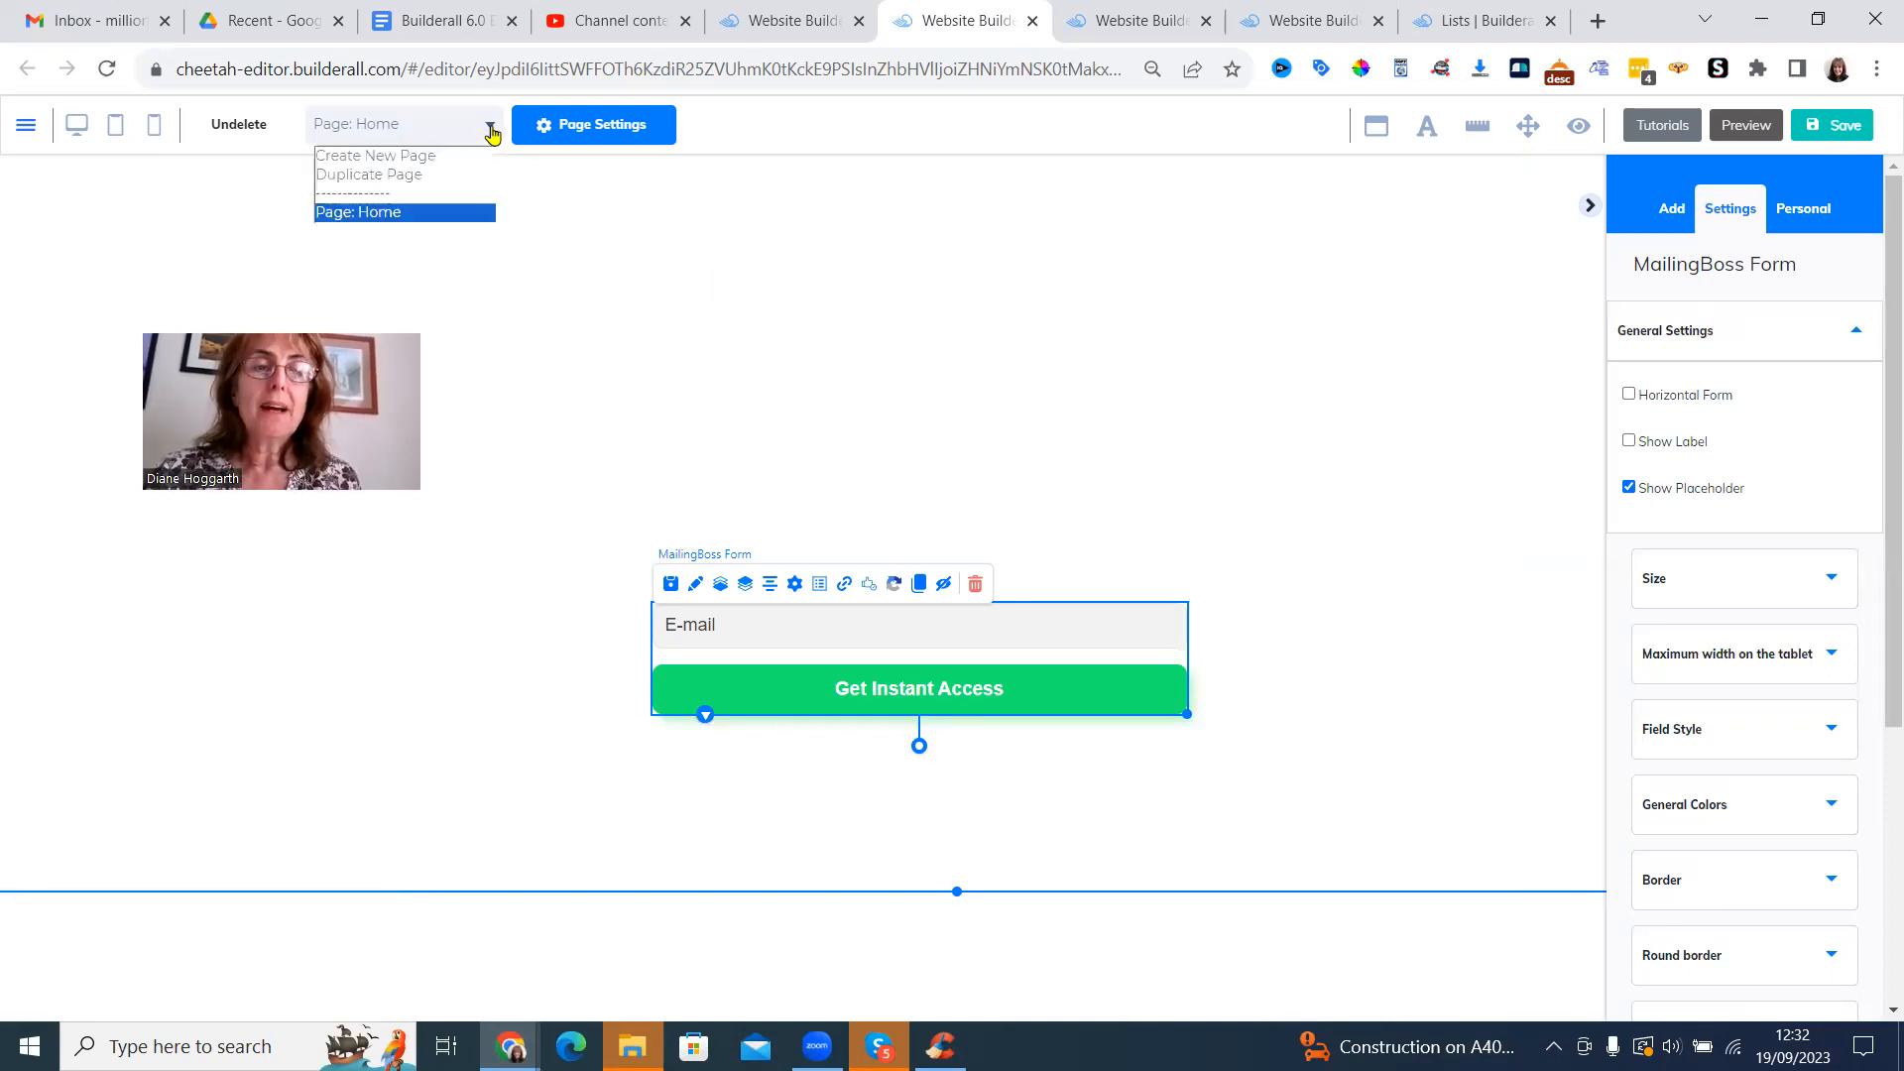
pyautogui.click(442, 159)
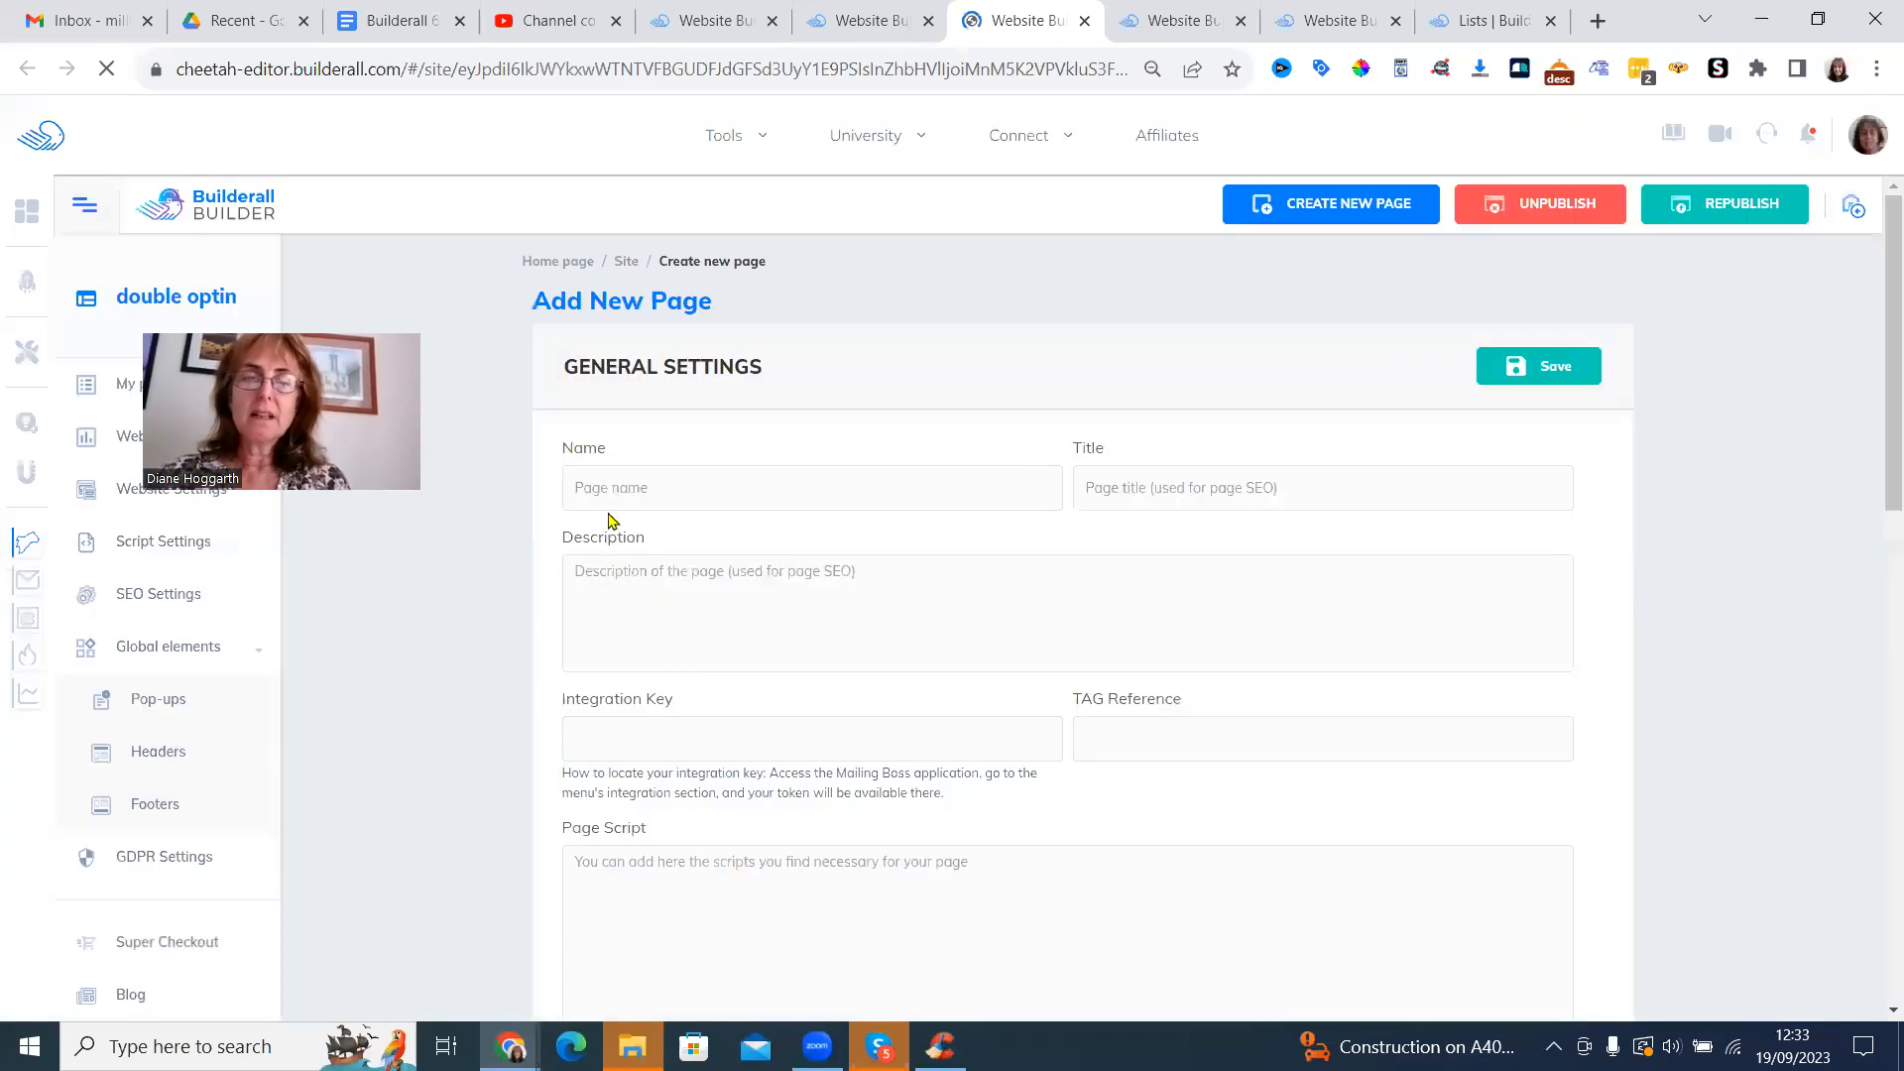
pyautogui.click(591, 487)
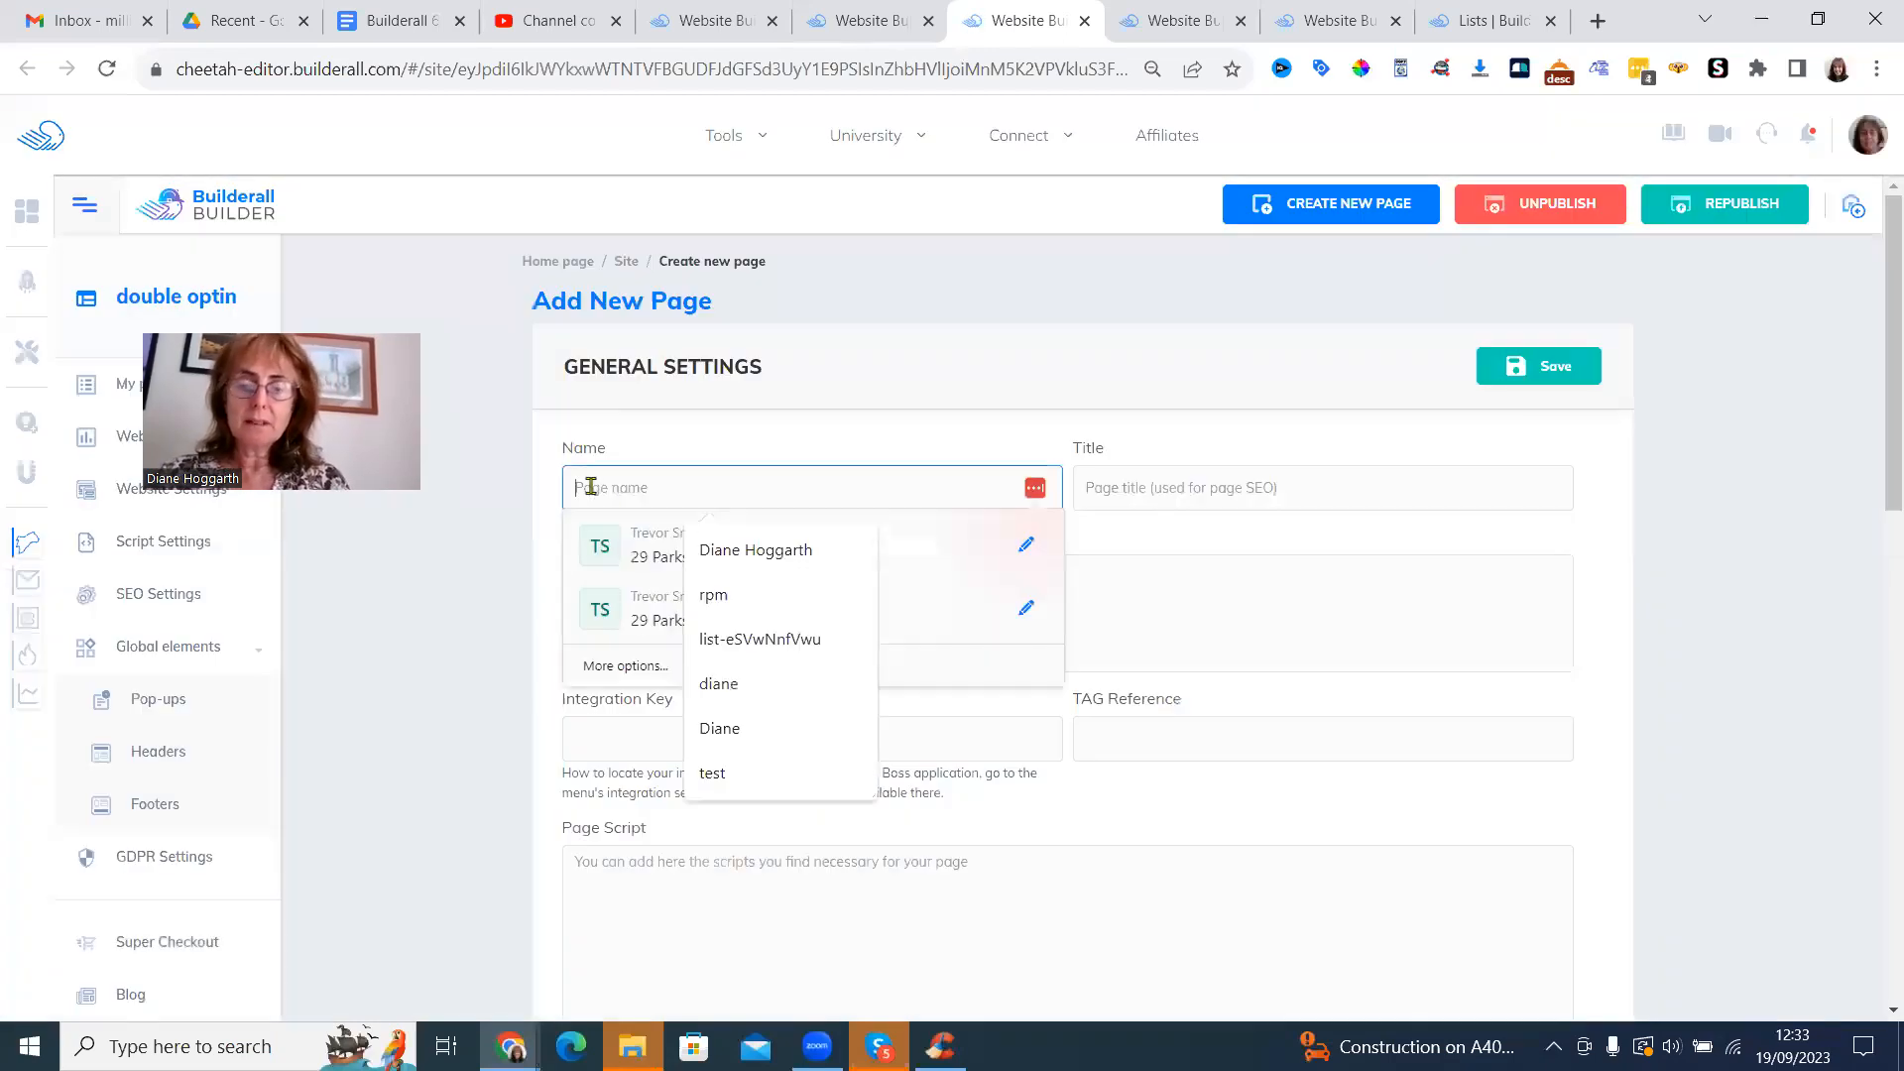
pyautogui.write('pending')
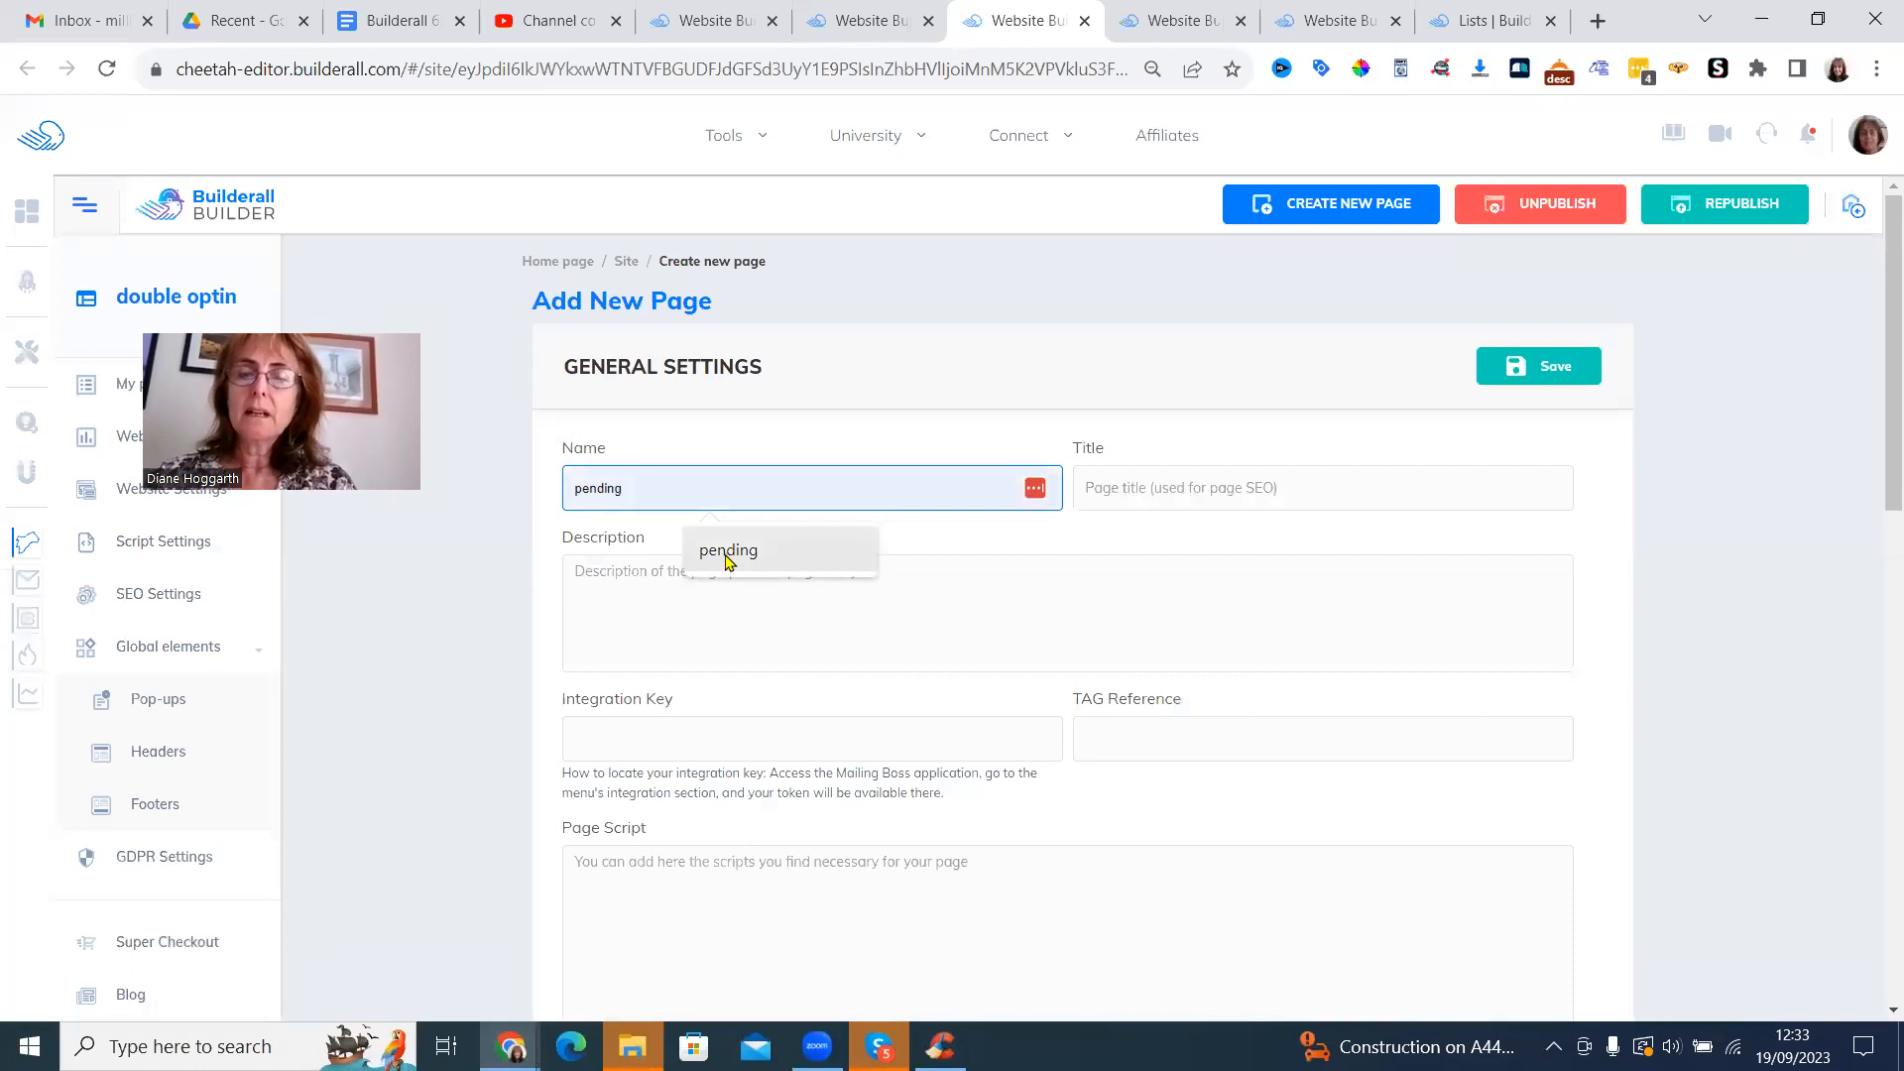
pyautogui.click(729, 551)
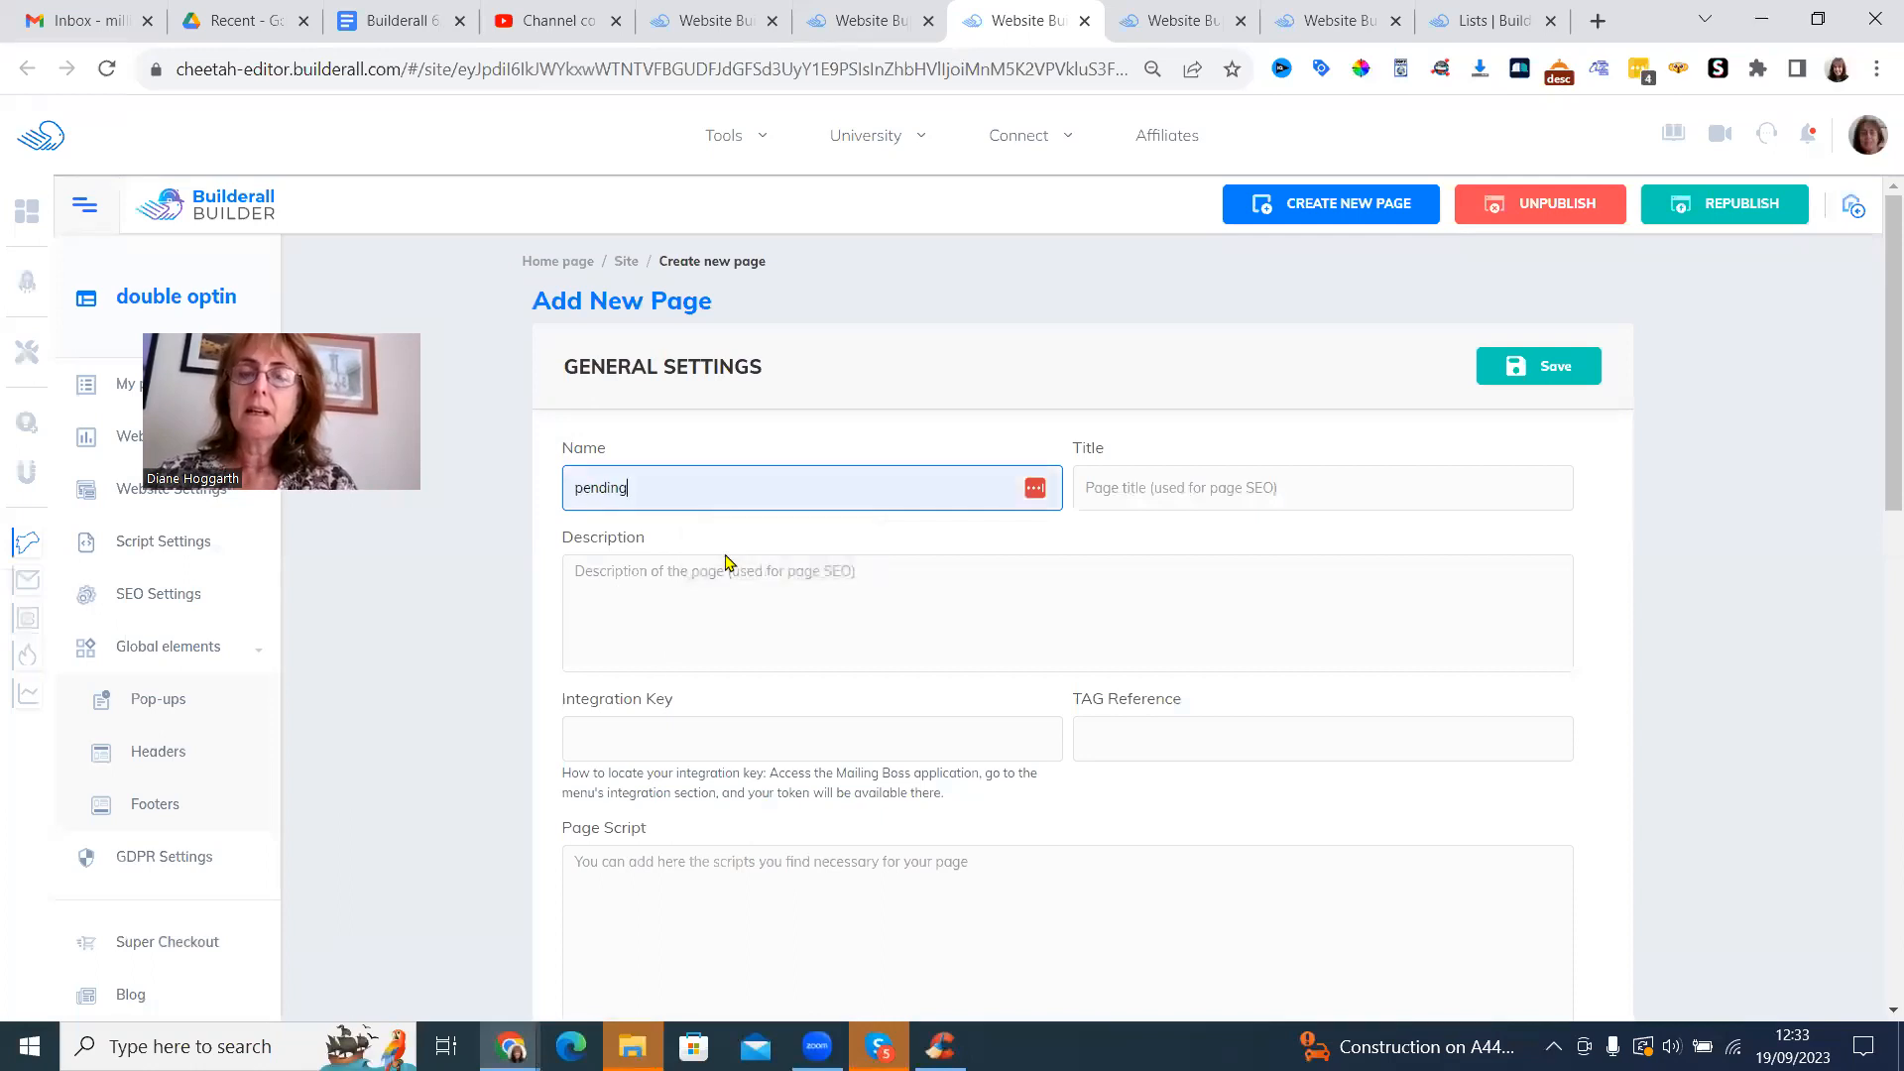
pyautogui.click(1097, 493)
pyautogui.write('pending')
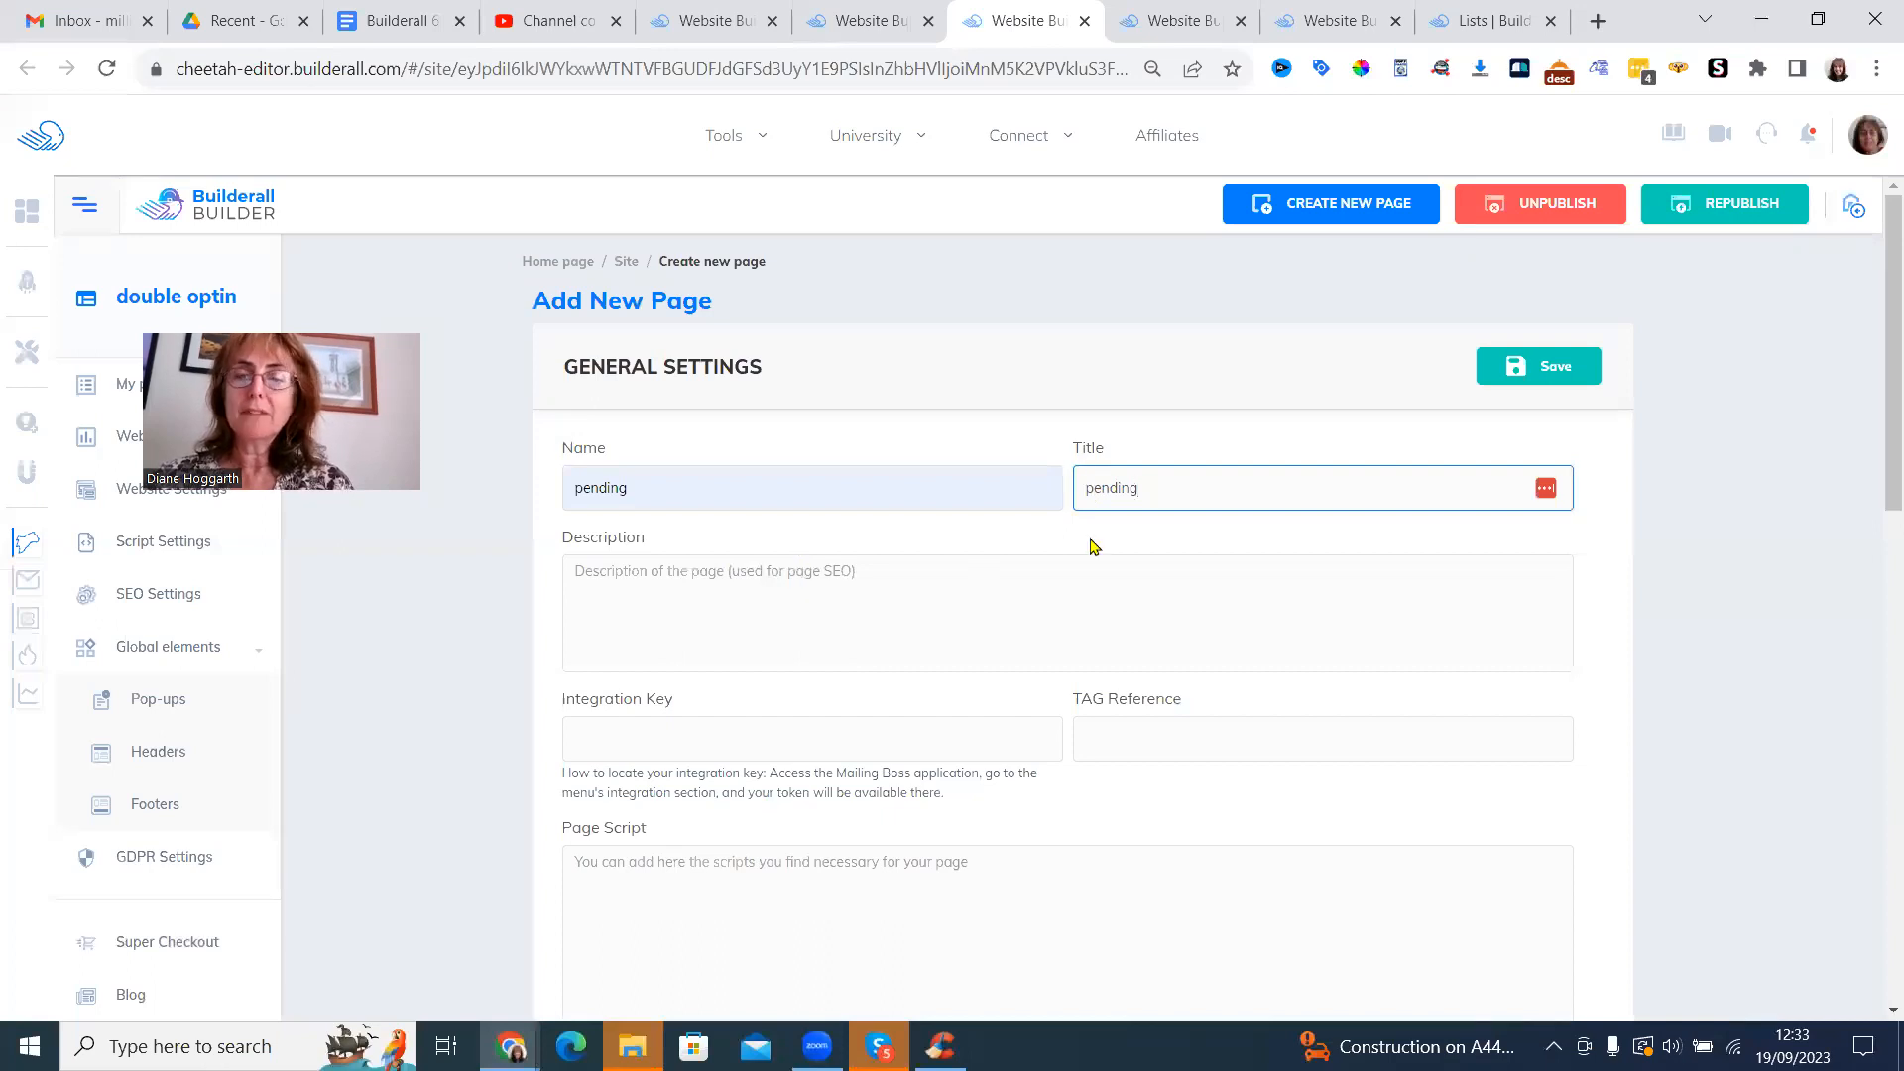
pyautogui.click(1544, 371)
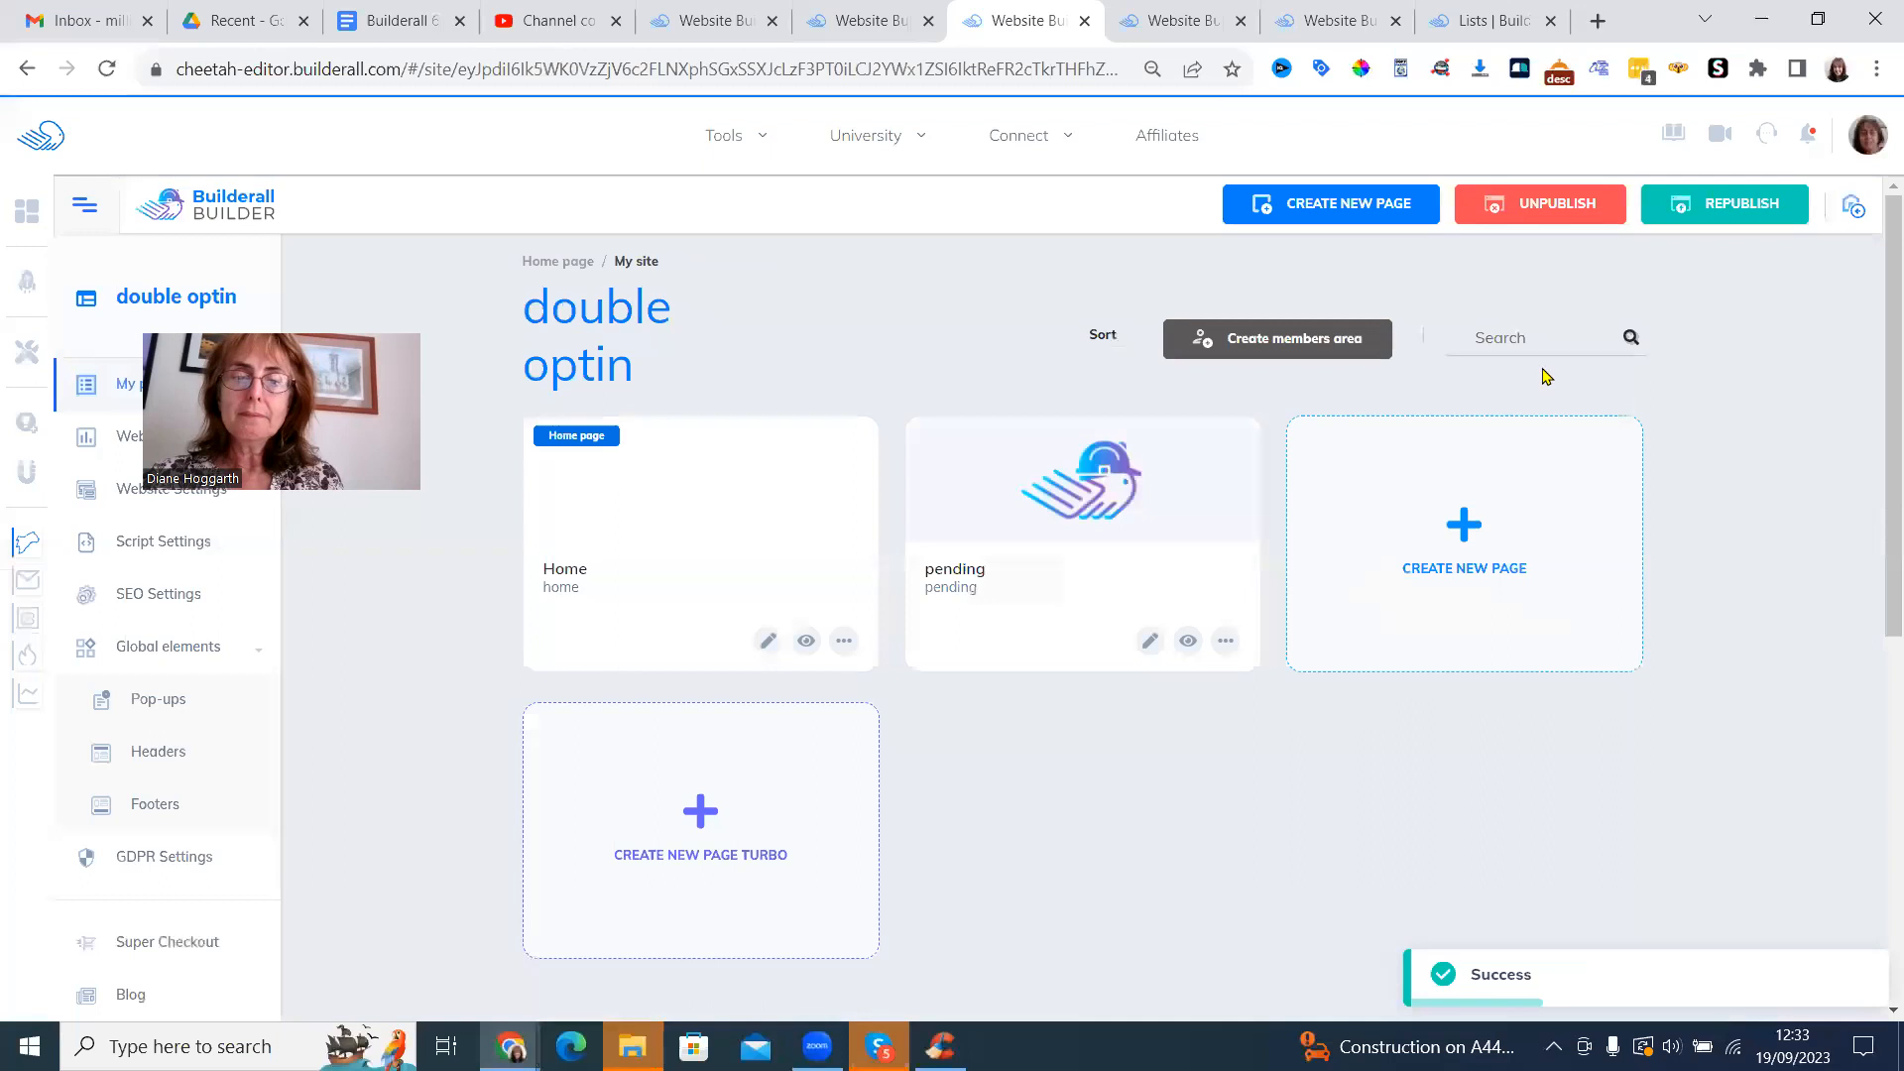
# - Open the pending page in the editor, add a blank panel and make the panel taller
pyautogui.click(1150, 643)
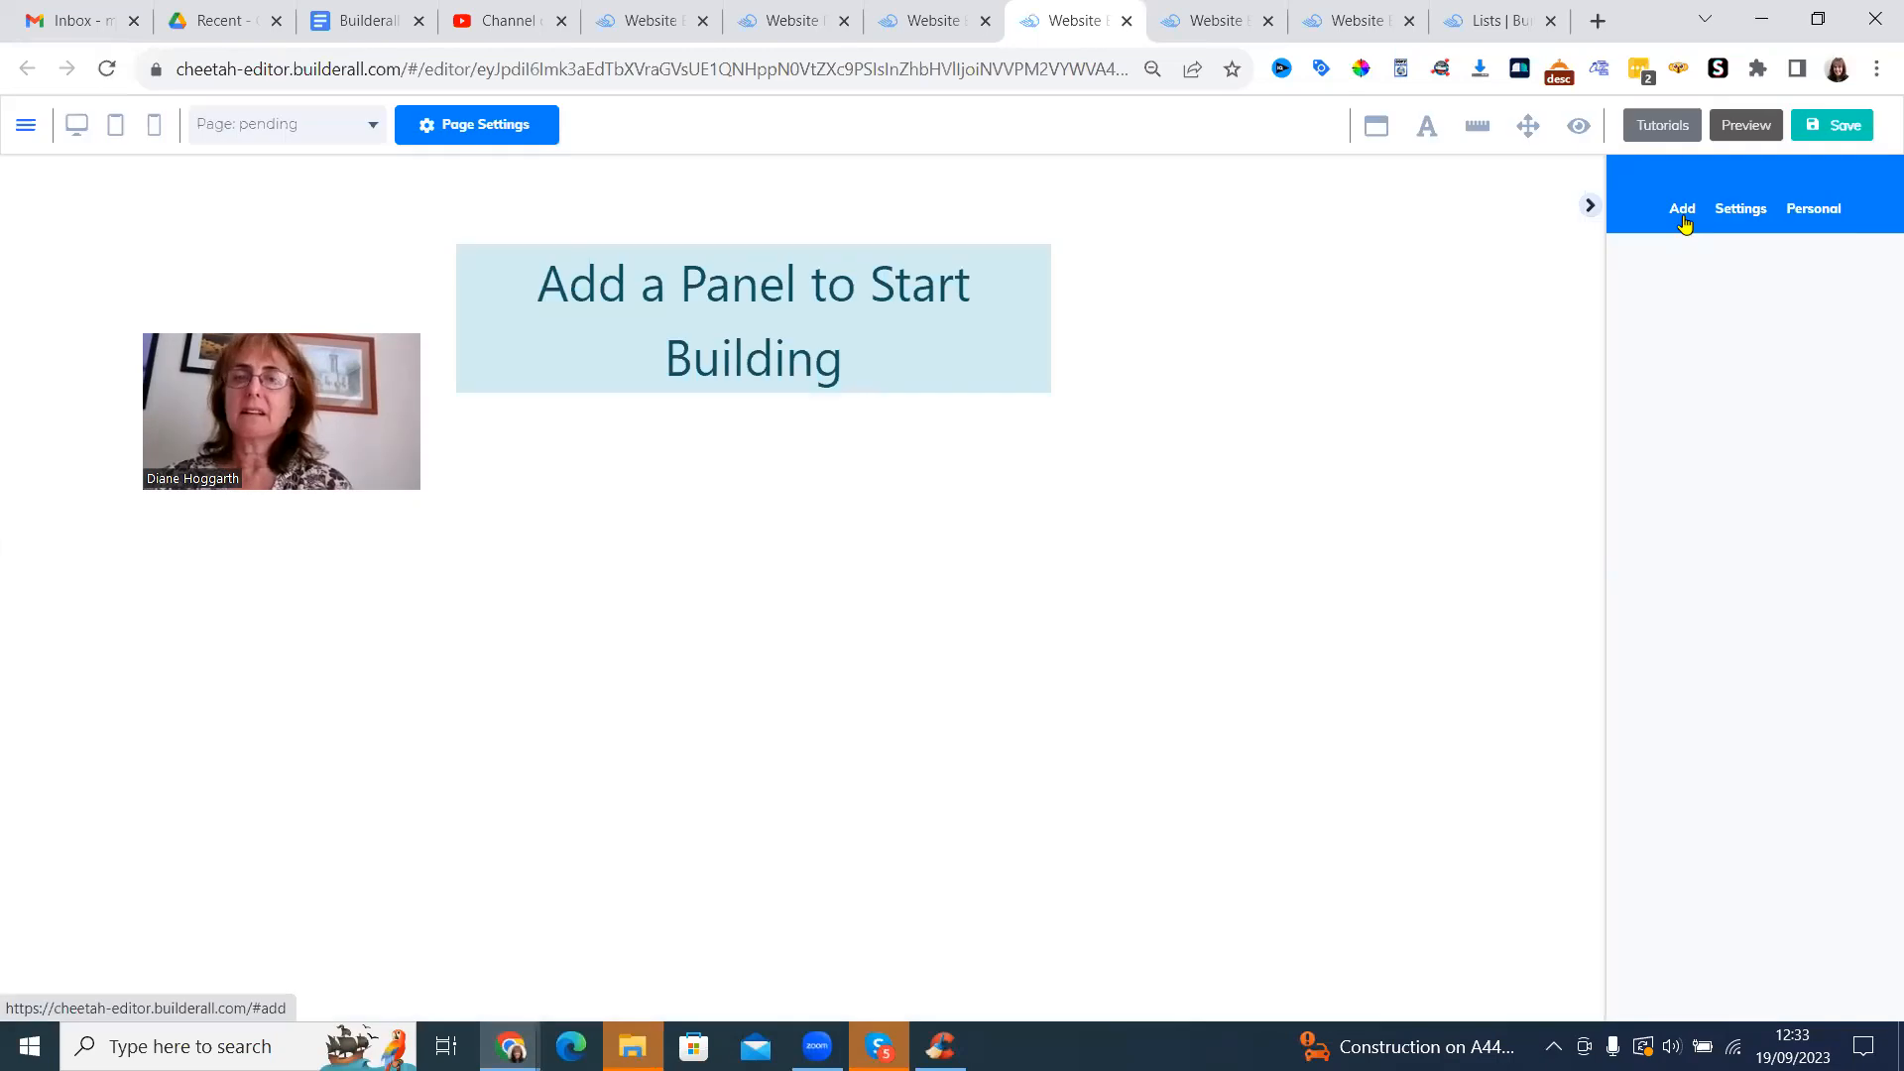
pyautogui.click(1683, 220)
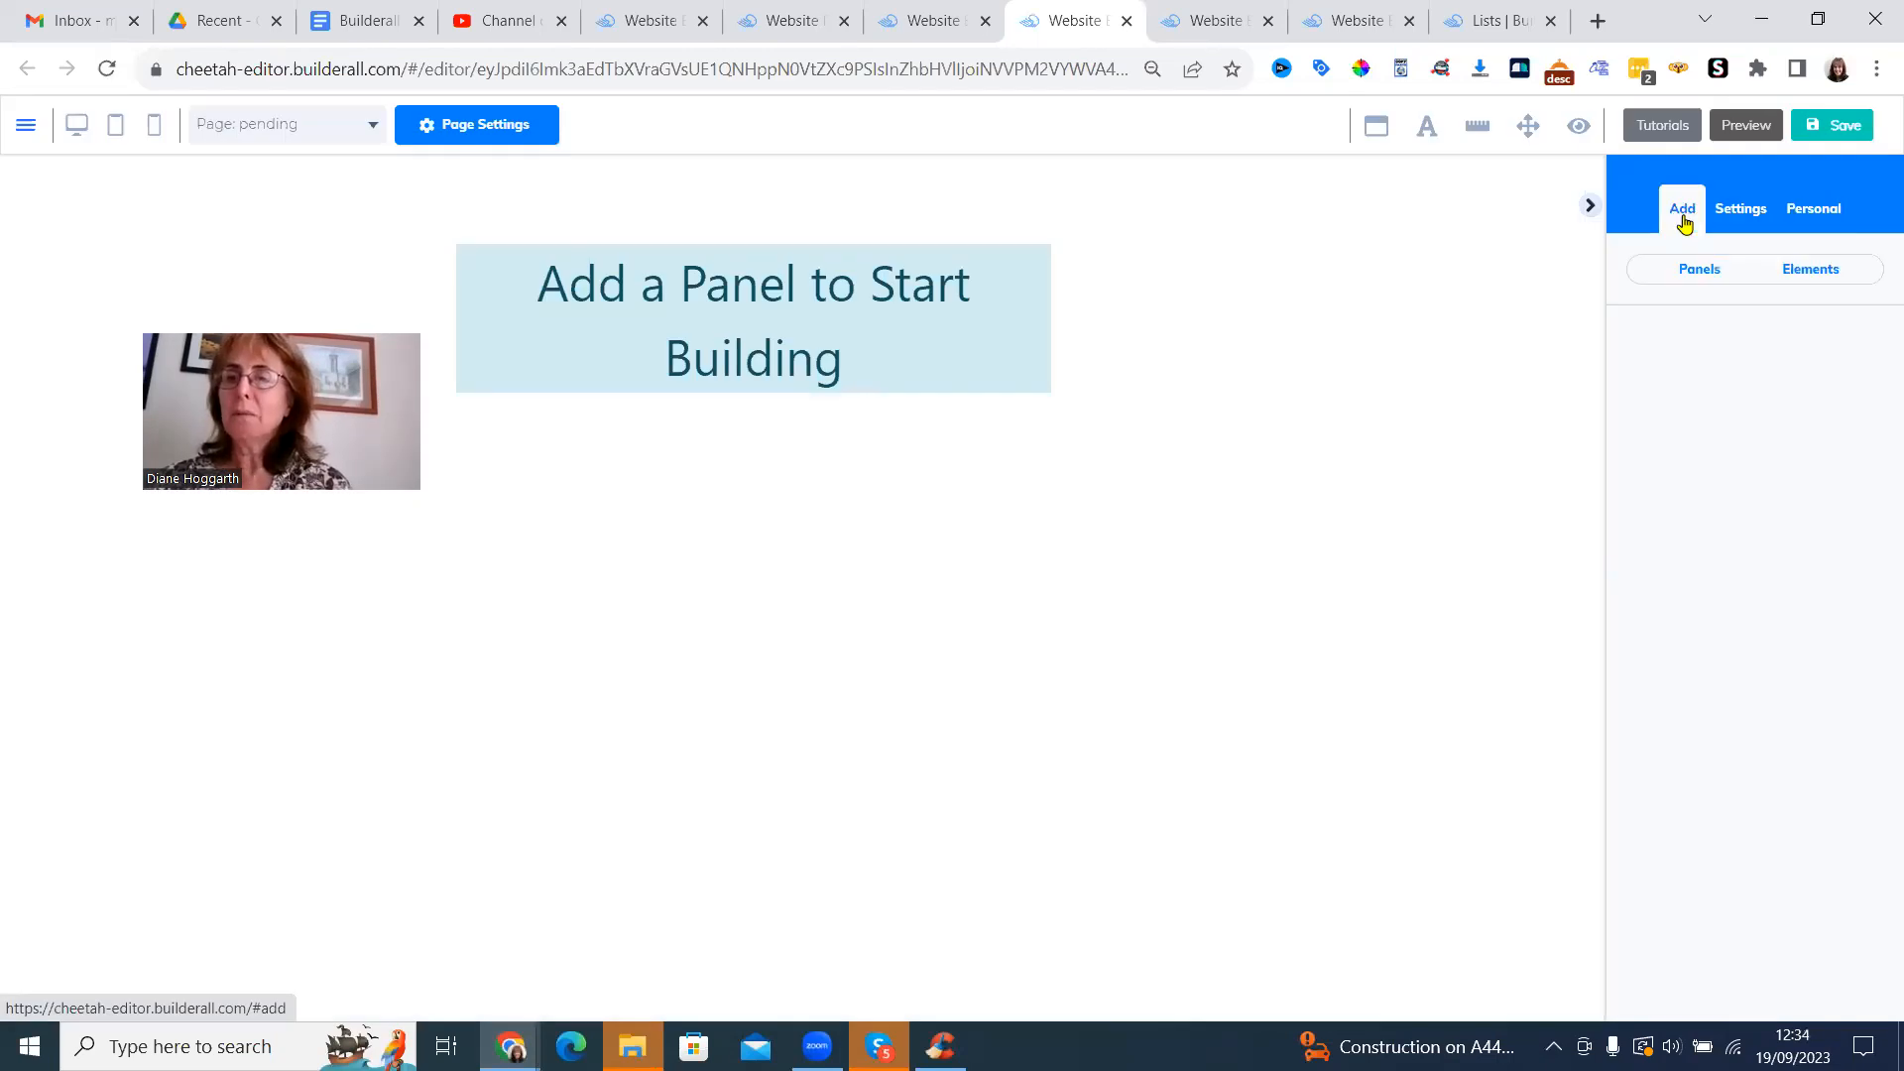
pyautogui.click(1696, 269)
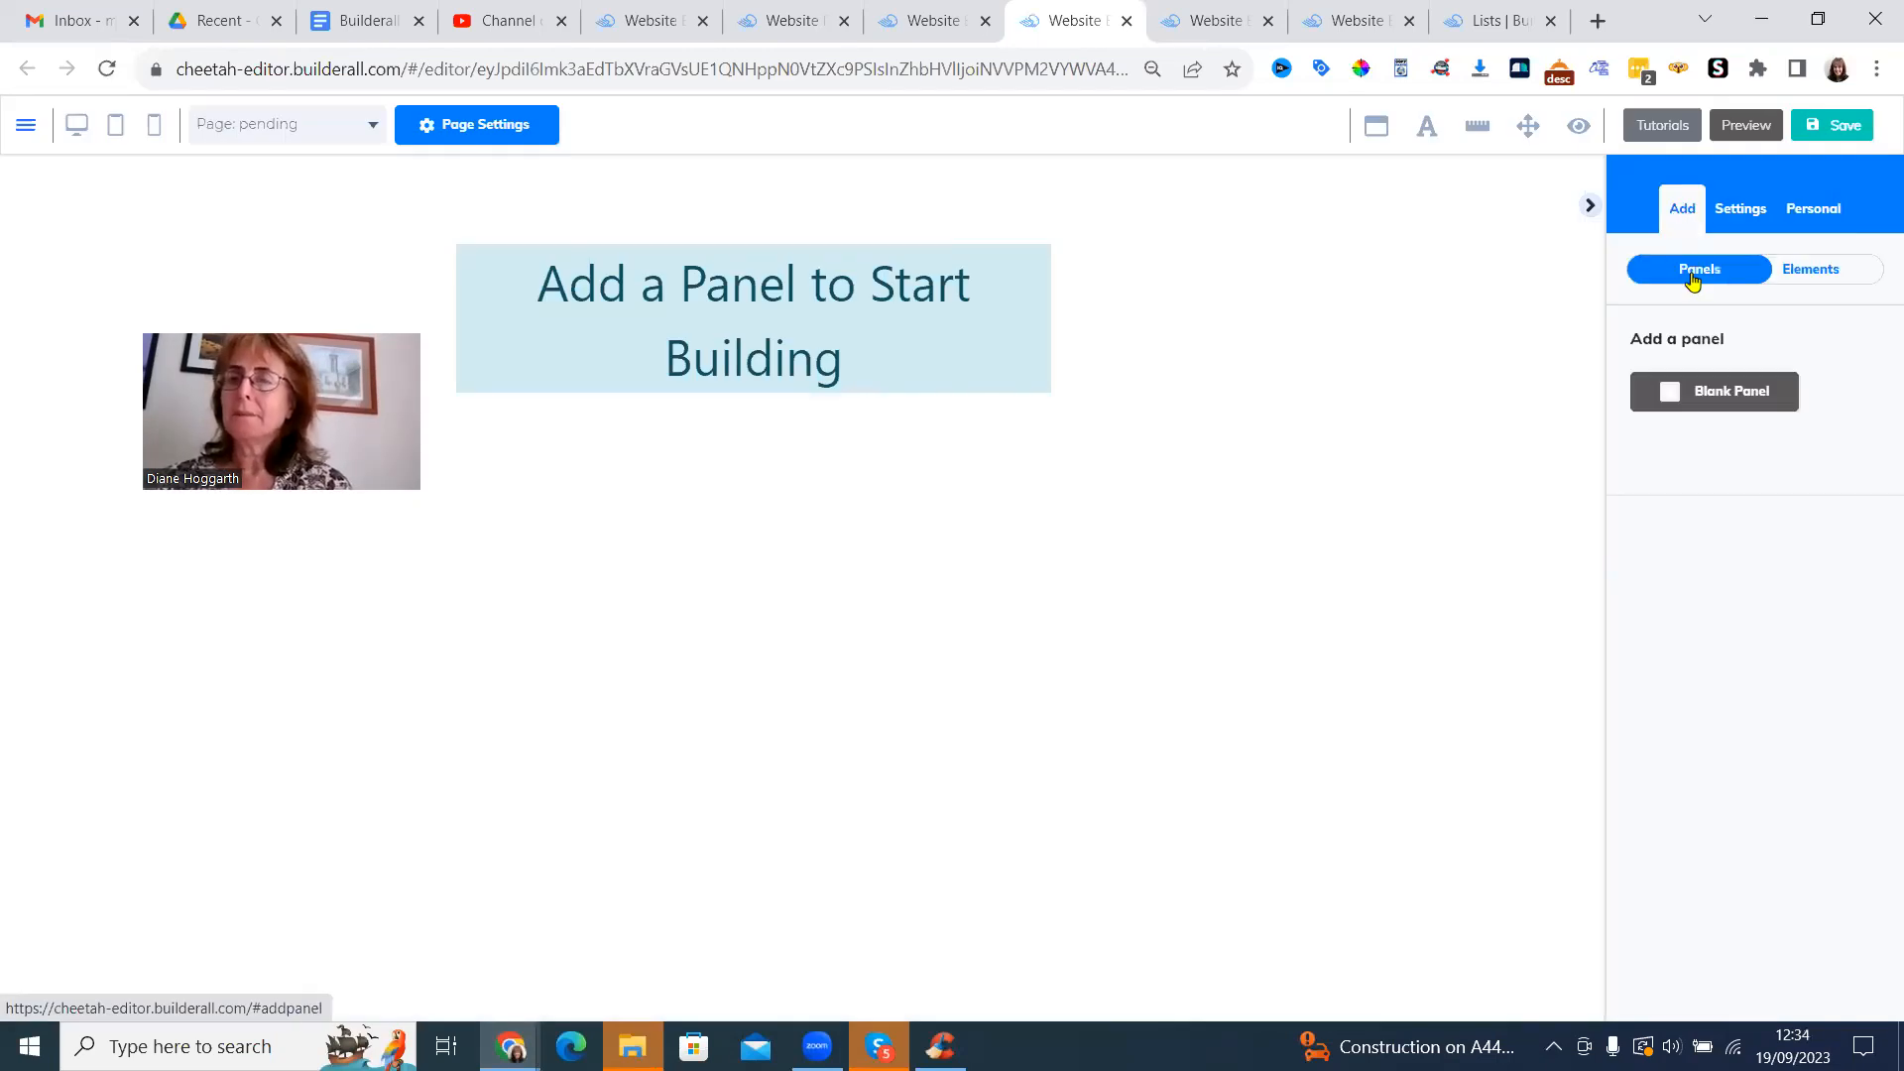
pyautogui.click(1716, 391)
pyautogui.moveTo(957, 548); pyautogui.dragTo(954, 712)
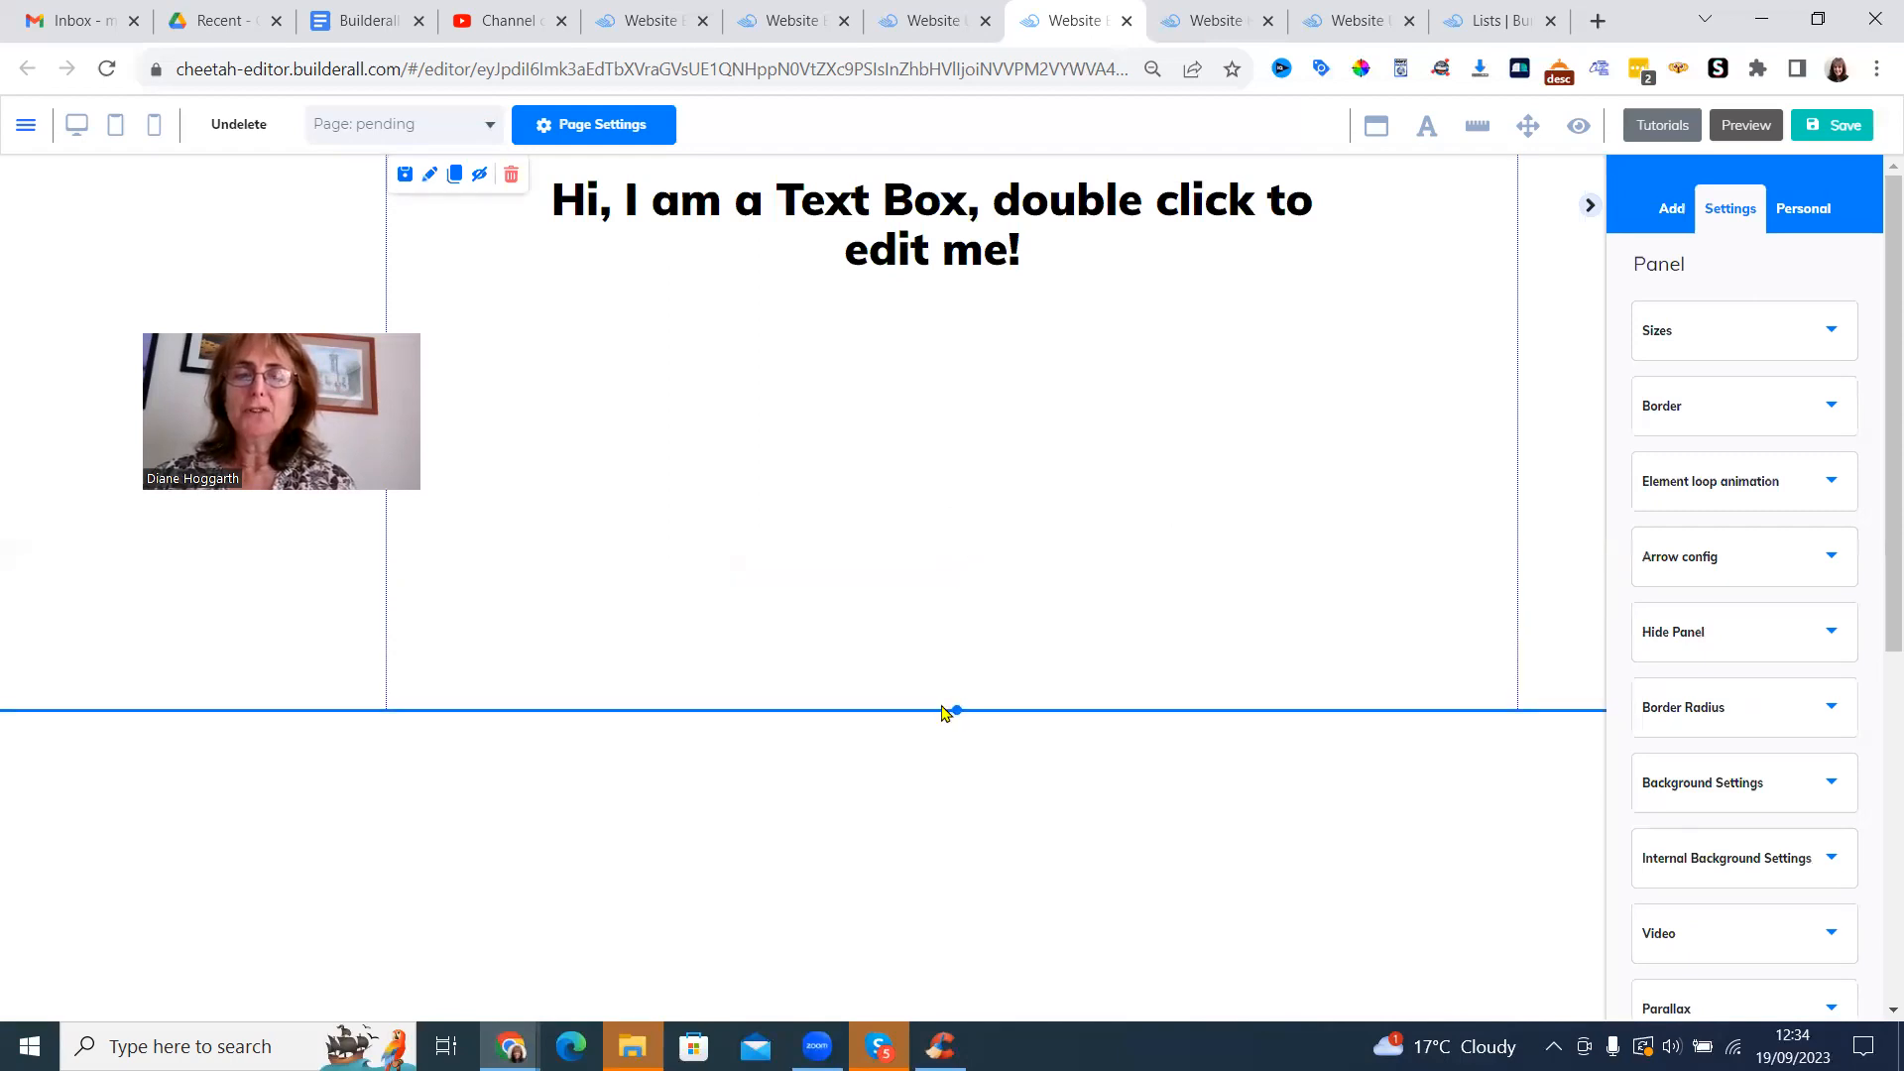
# - Move the headline lower in the panel and replace its text with "Thanks for subscribing! Go confirm your email and we'll send you your free gift"
pyautogui.moveTo(908, 238); pyautogui.dragTo(902, 409)
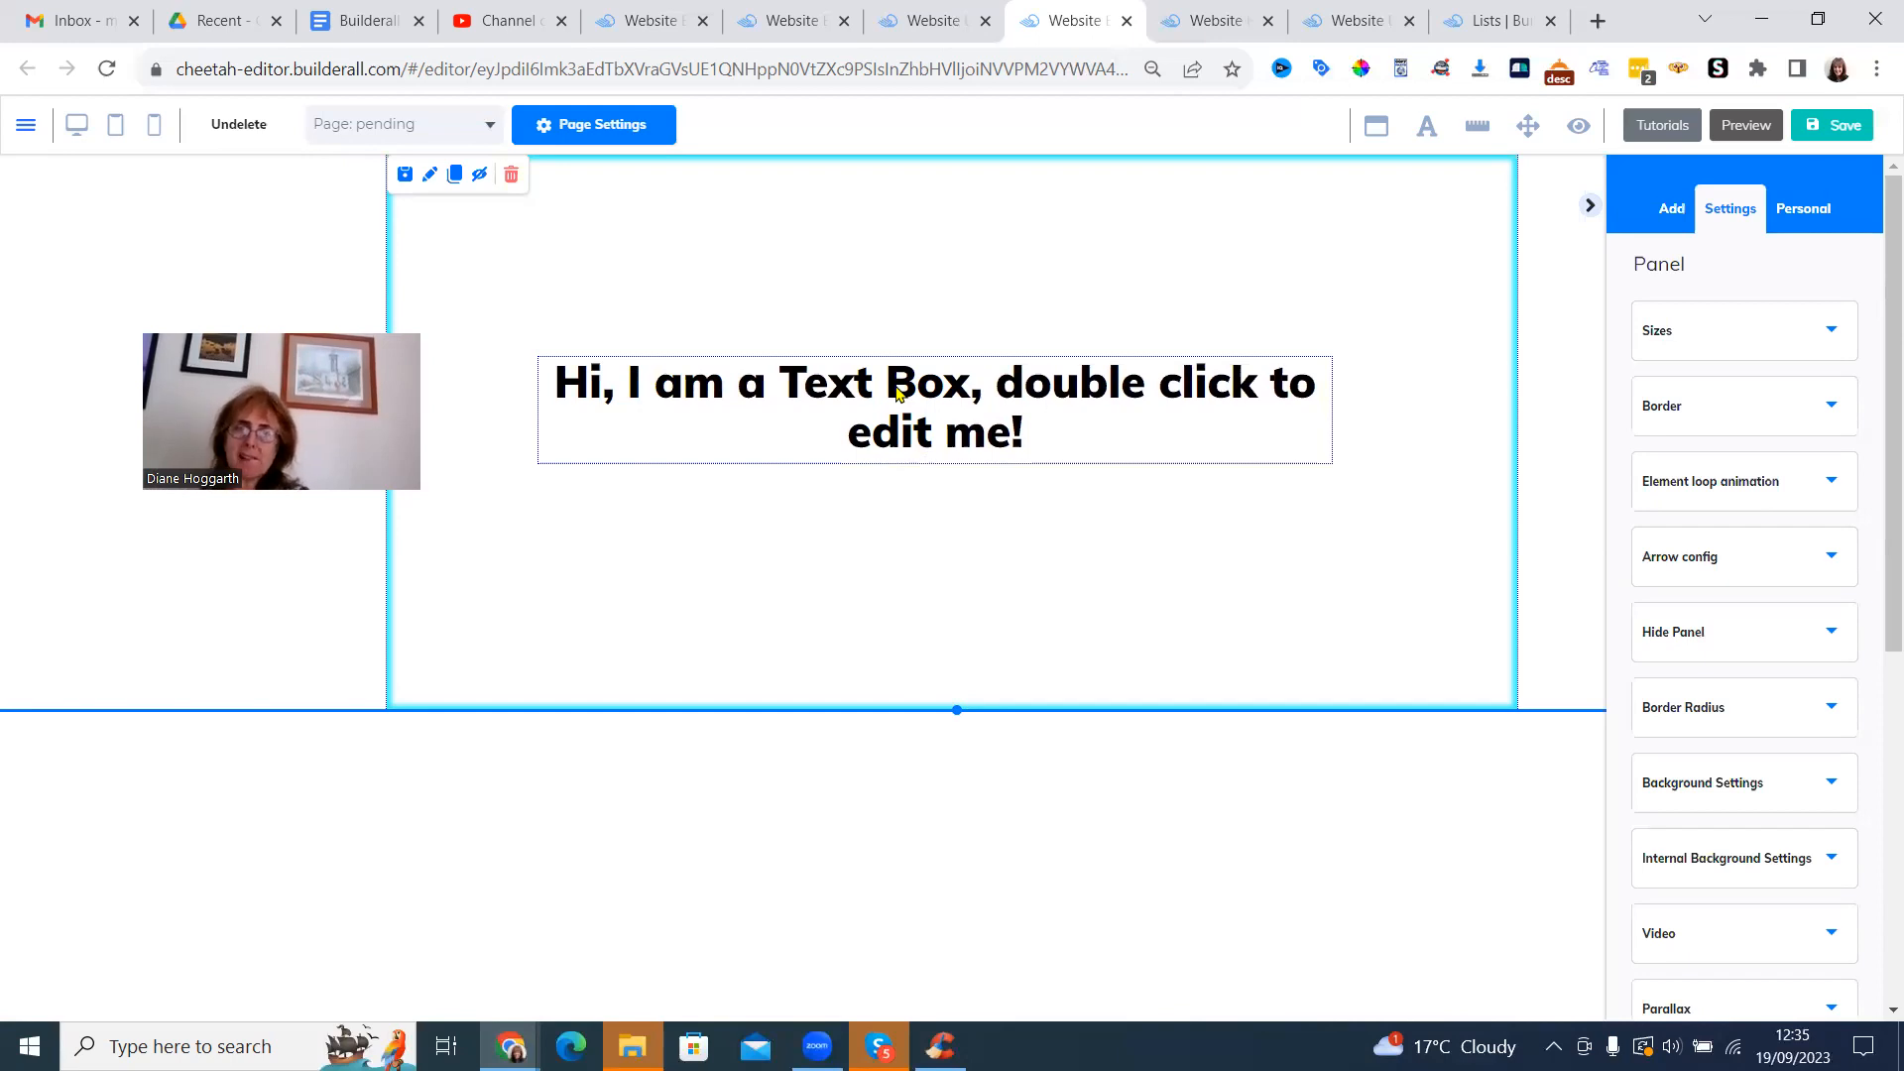
pyautogui.click(772, 385)
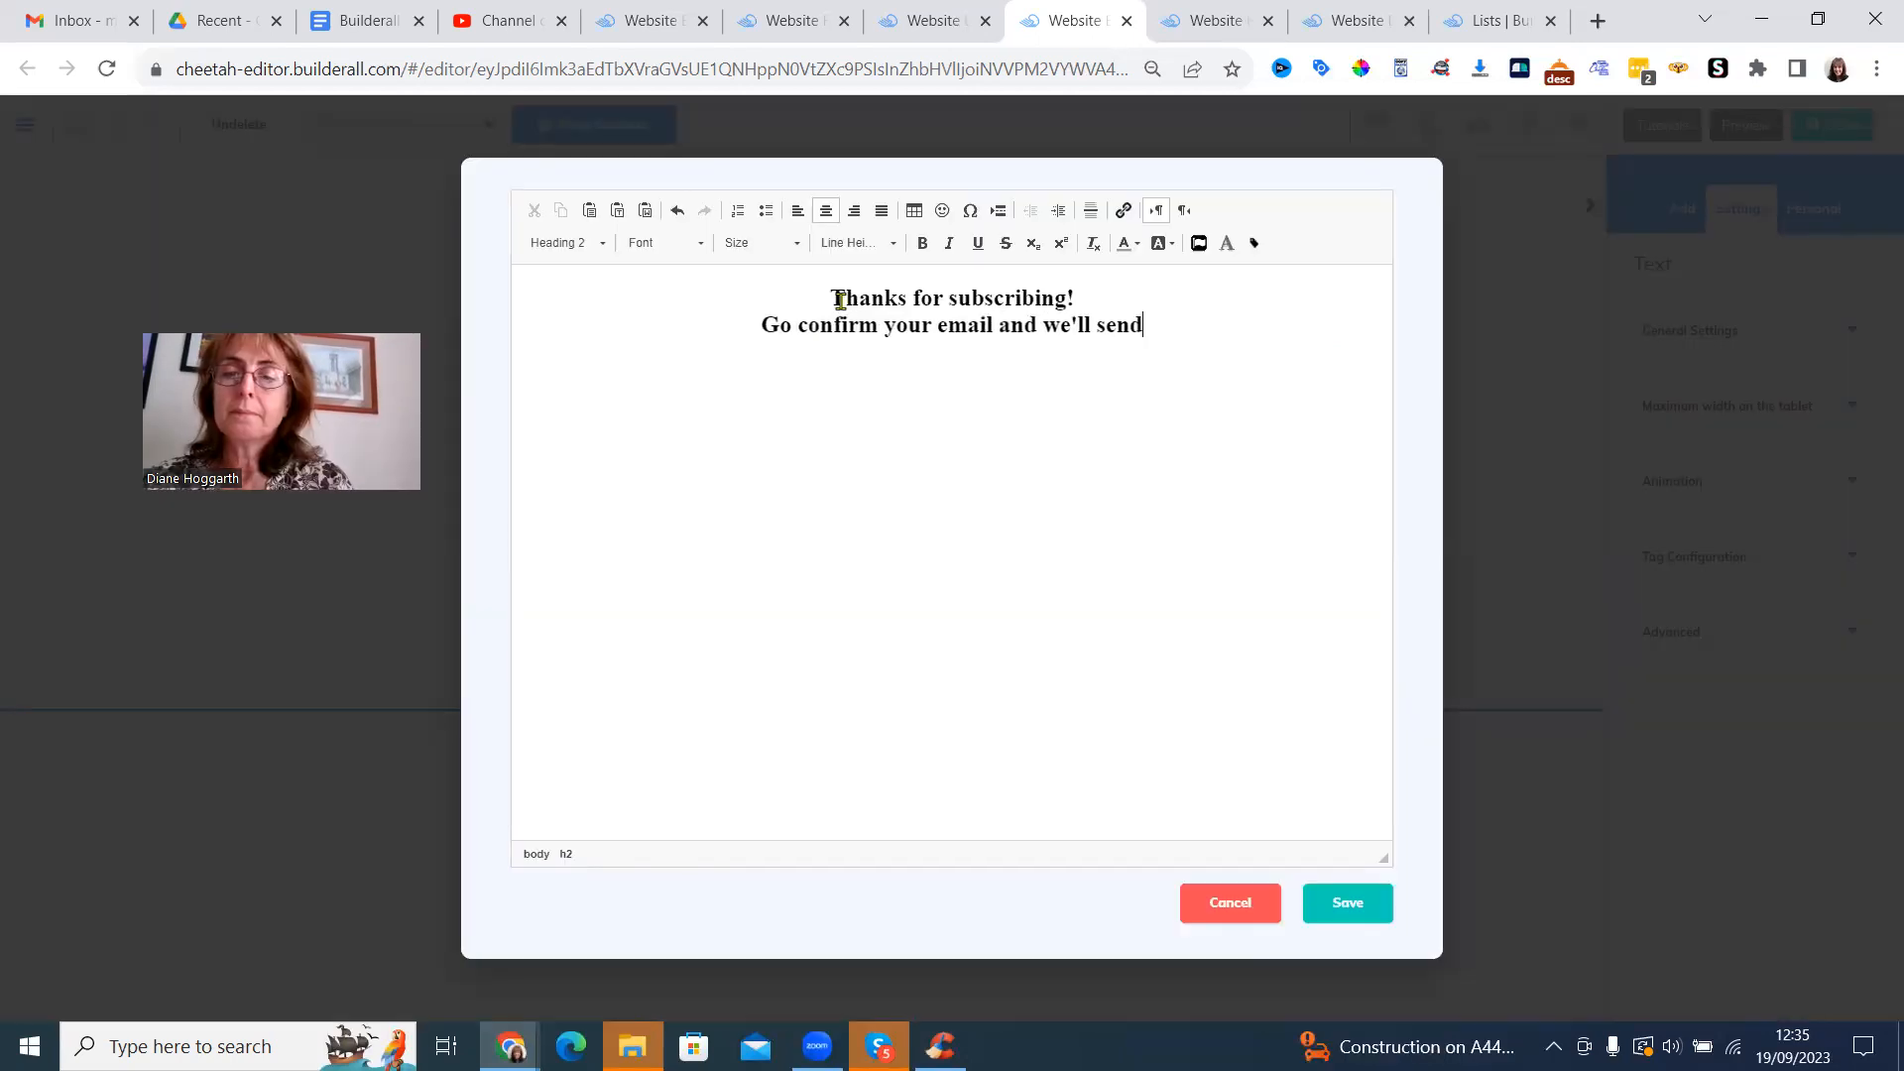
pyautogui.write('you yo')
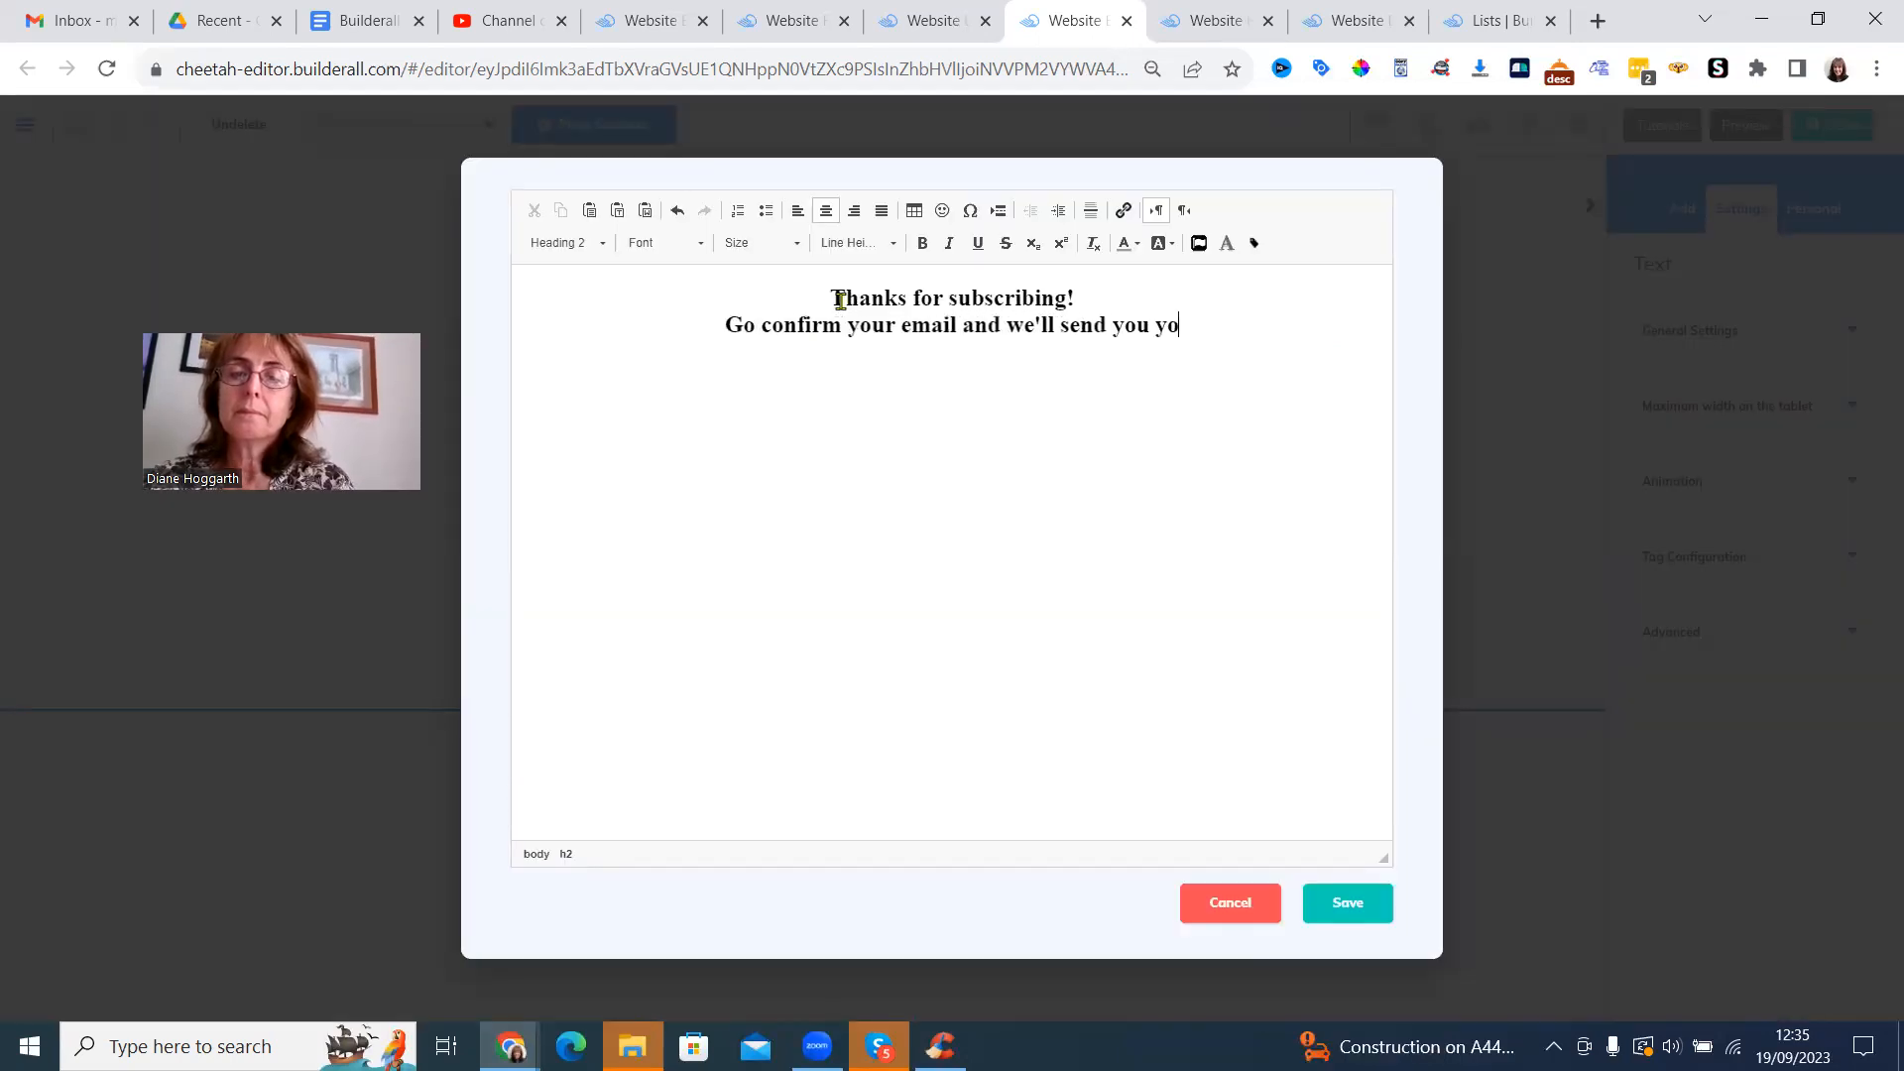
pyautogui.write('ur free ')
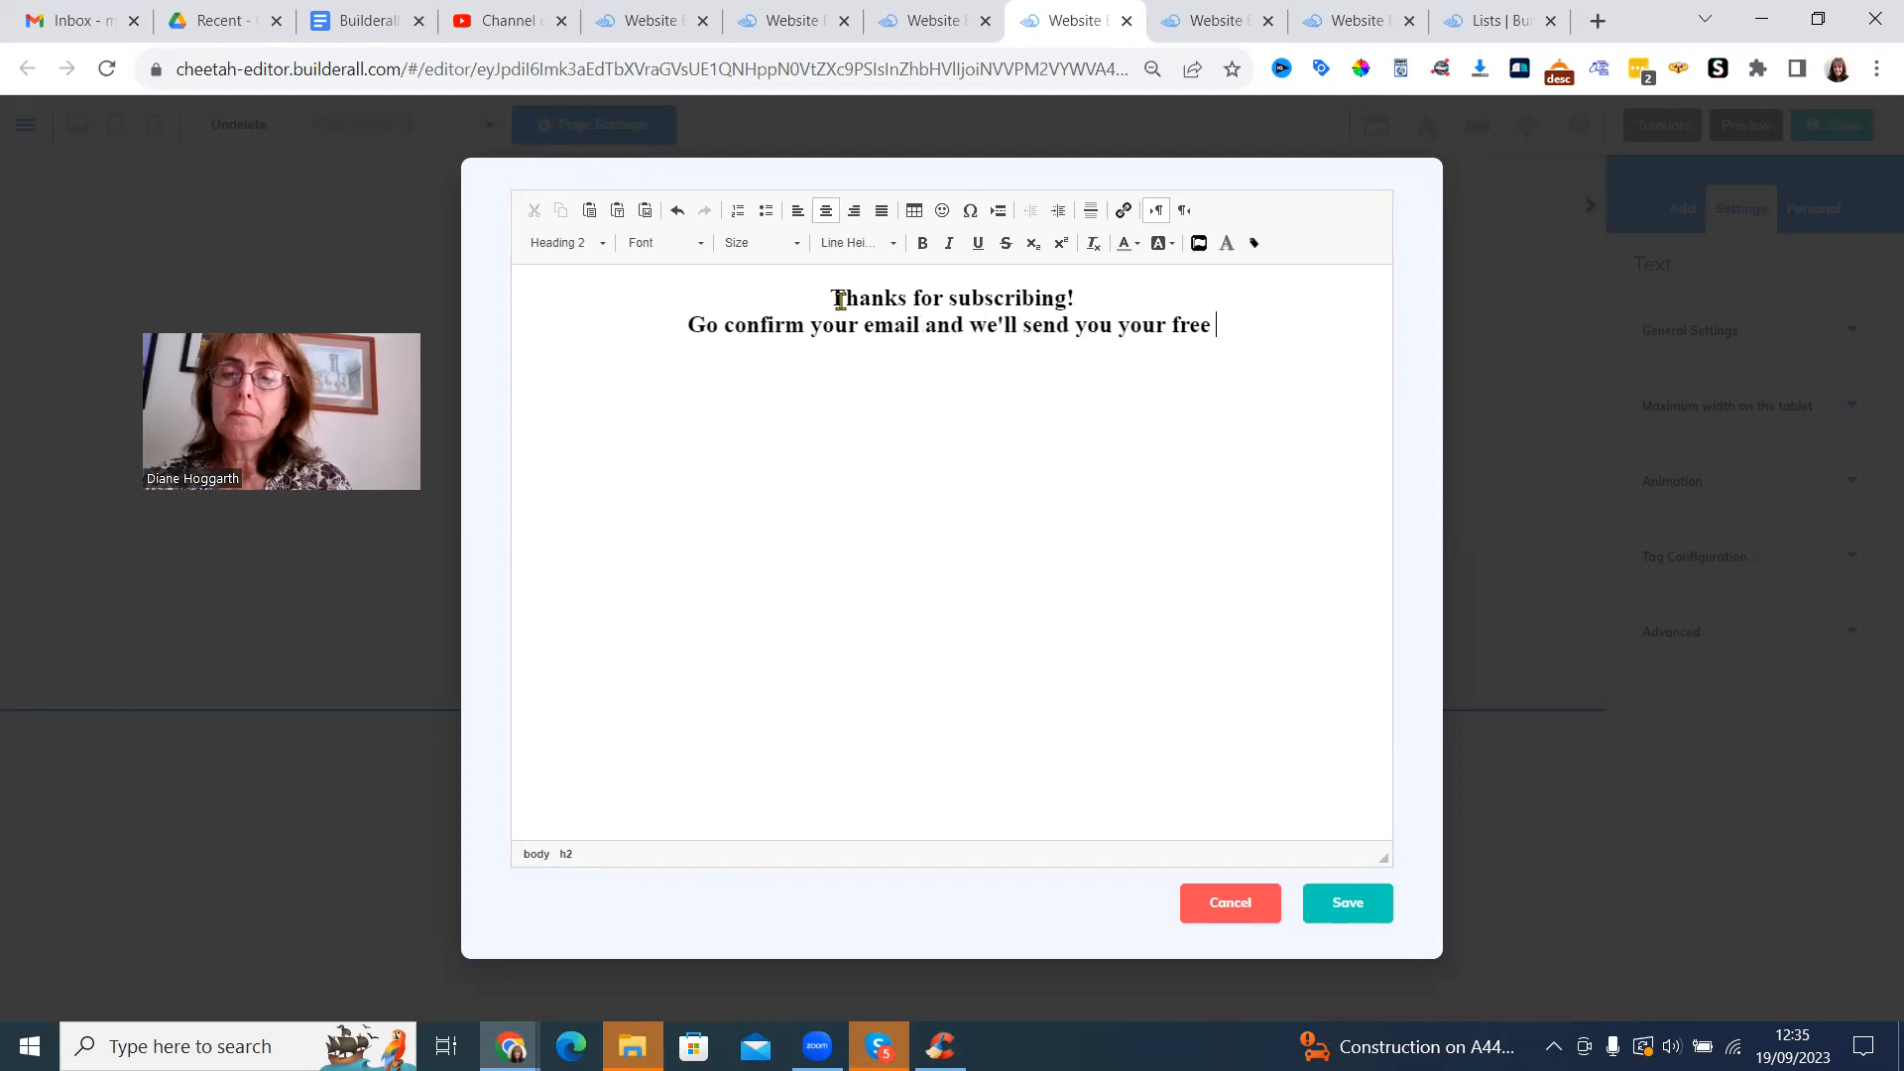
pyautogui.write('gift')
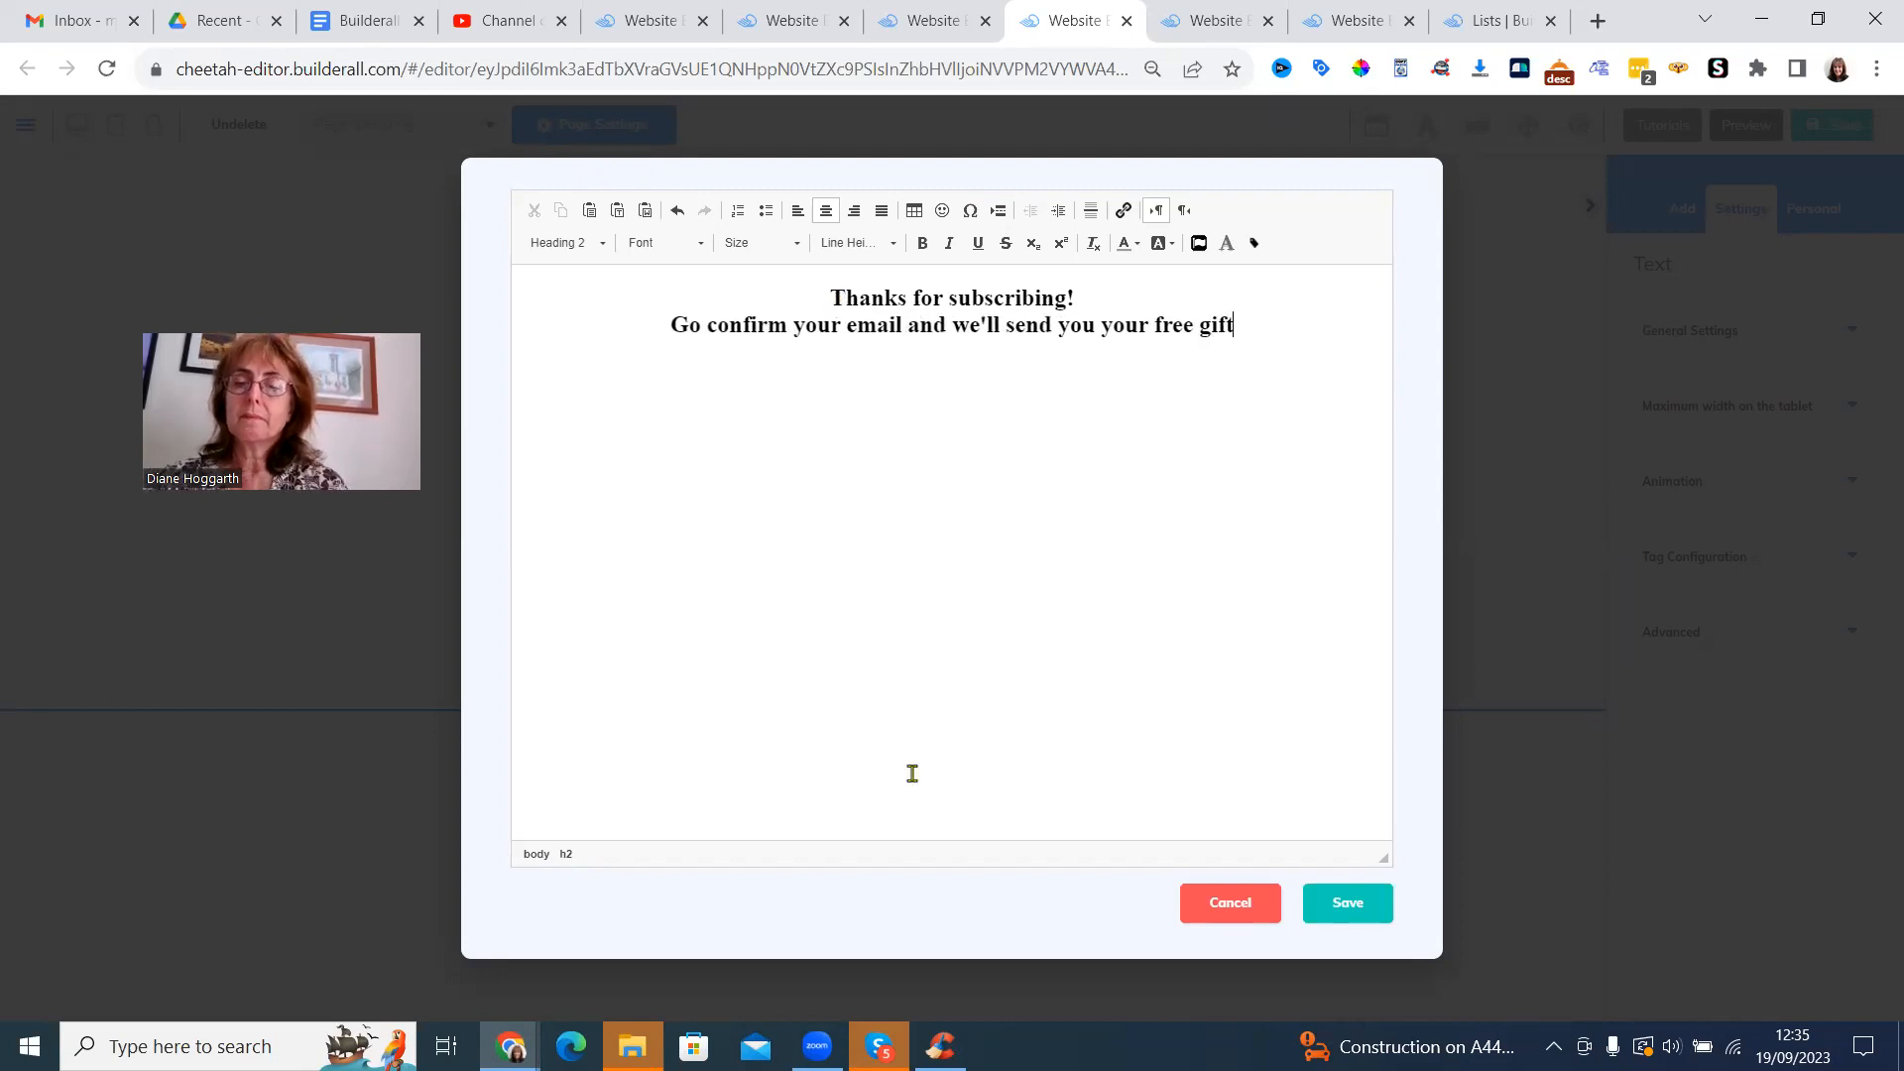
pyautogui.click(1332, 913)
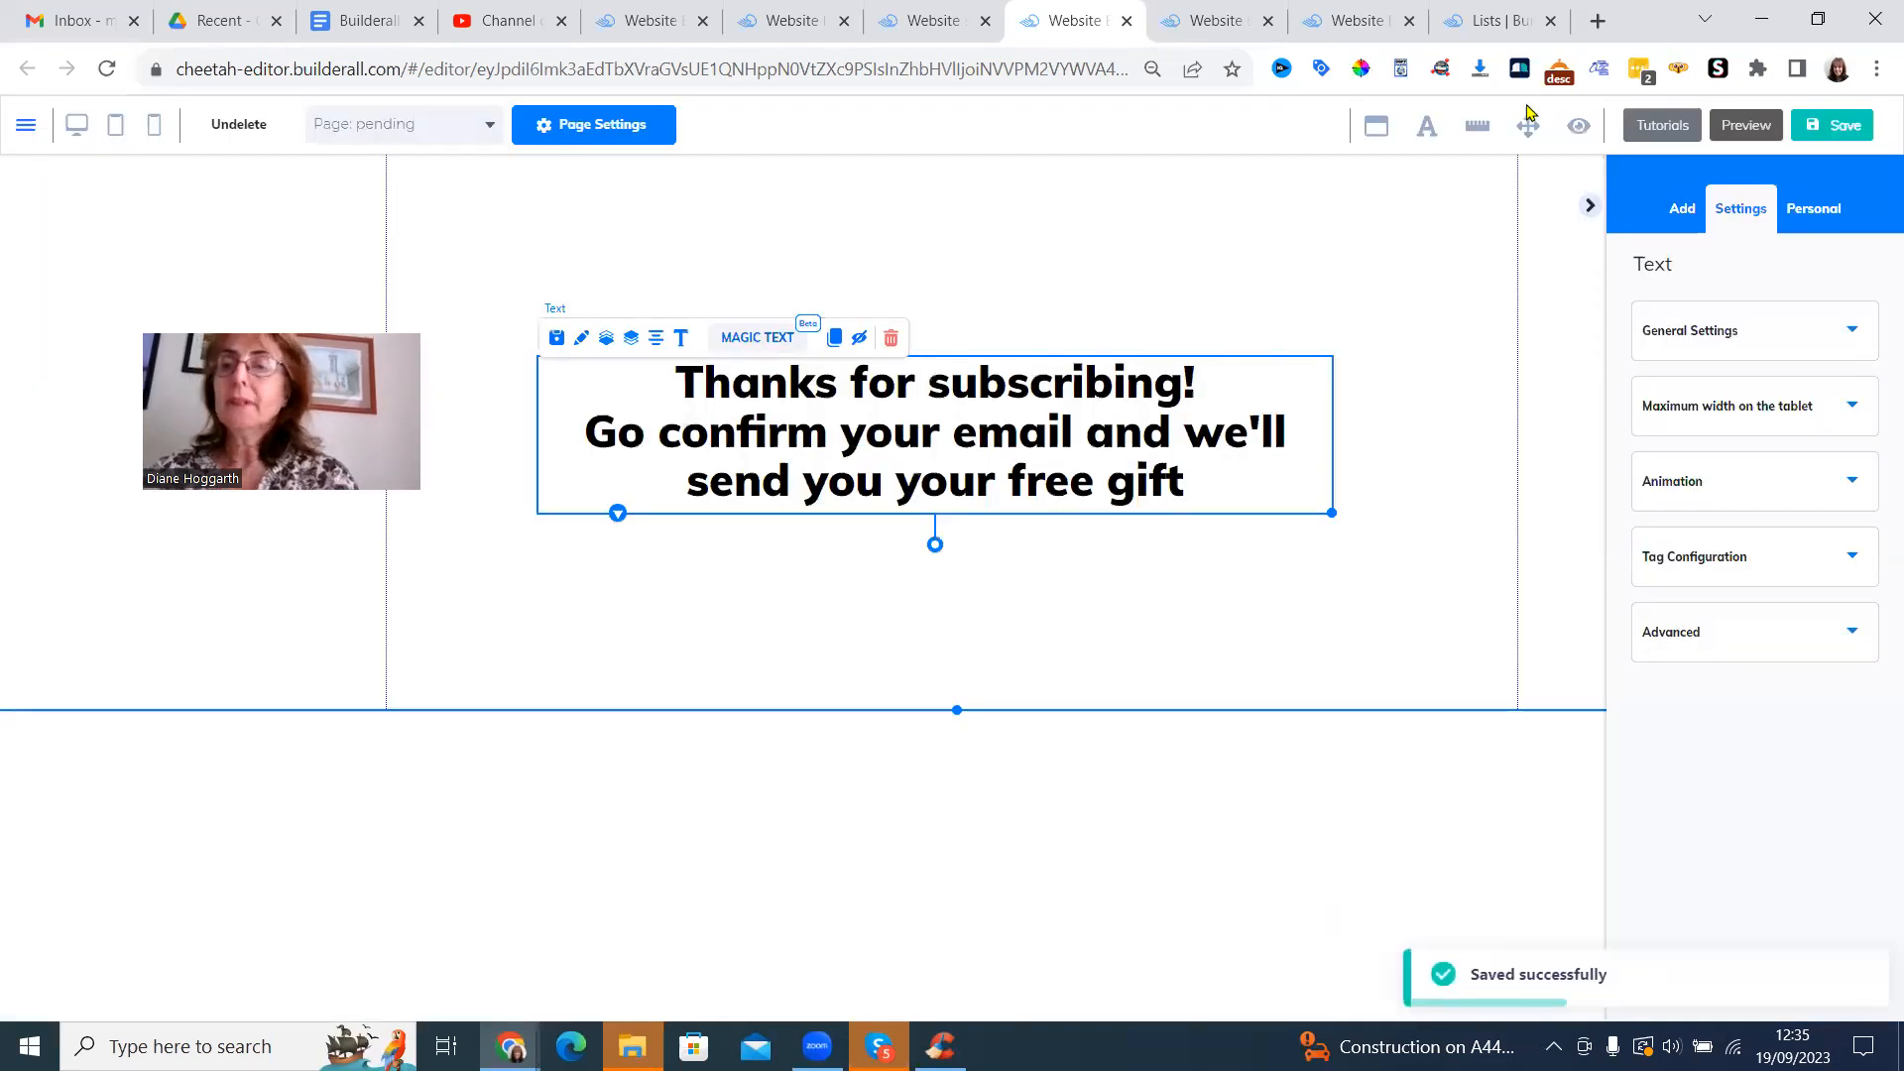
# - Save the pending page and publish the website
pyautogui.click(1821, 130)
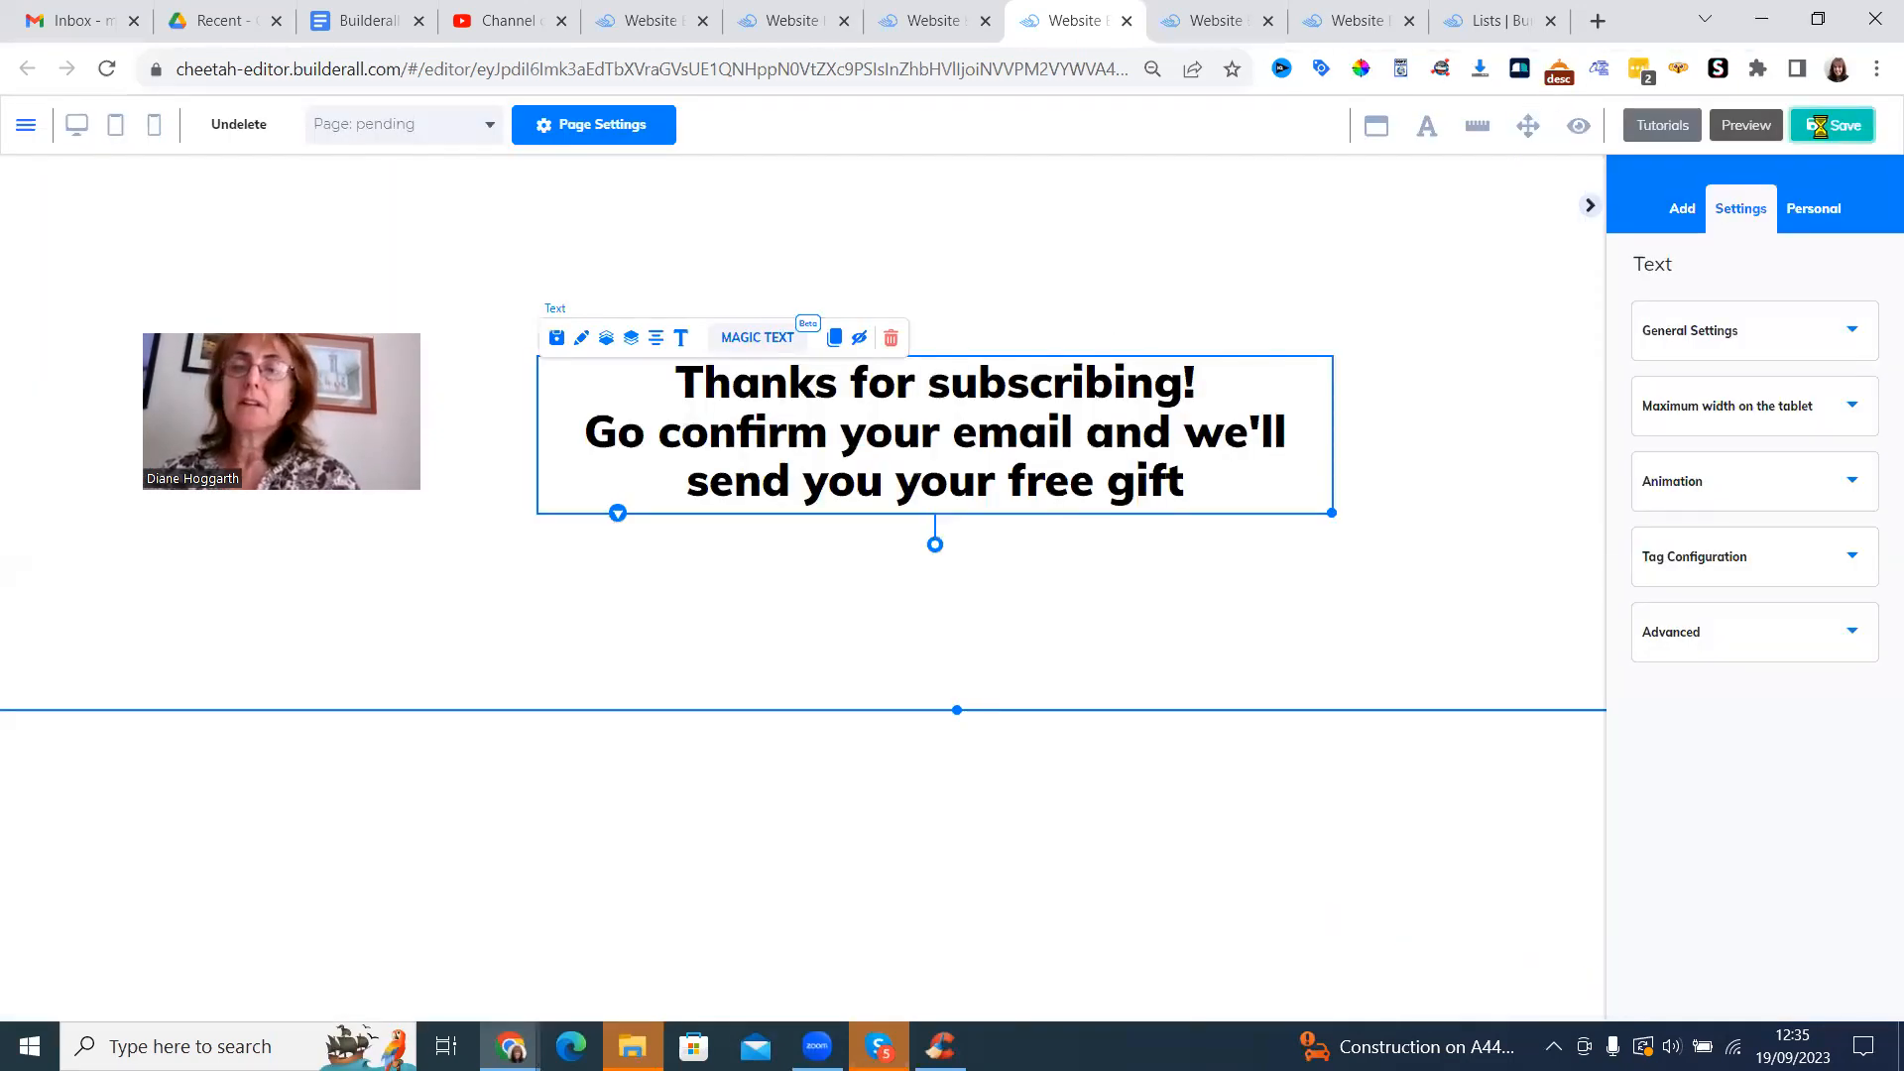
pyautogui.click(1821, 129)
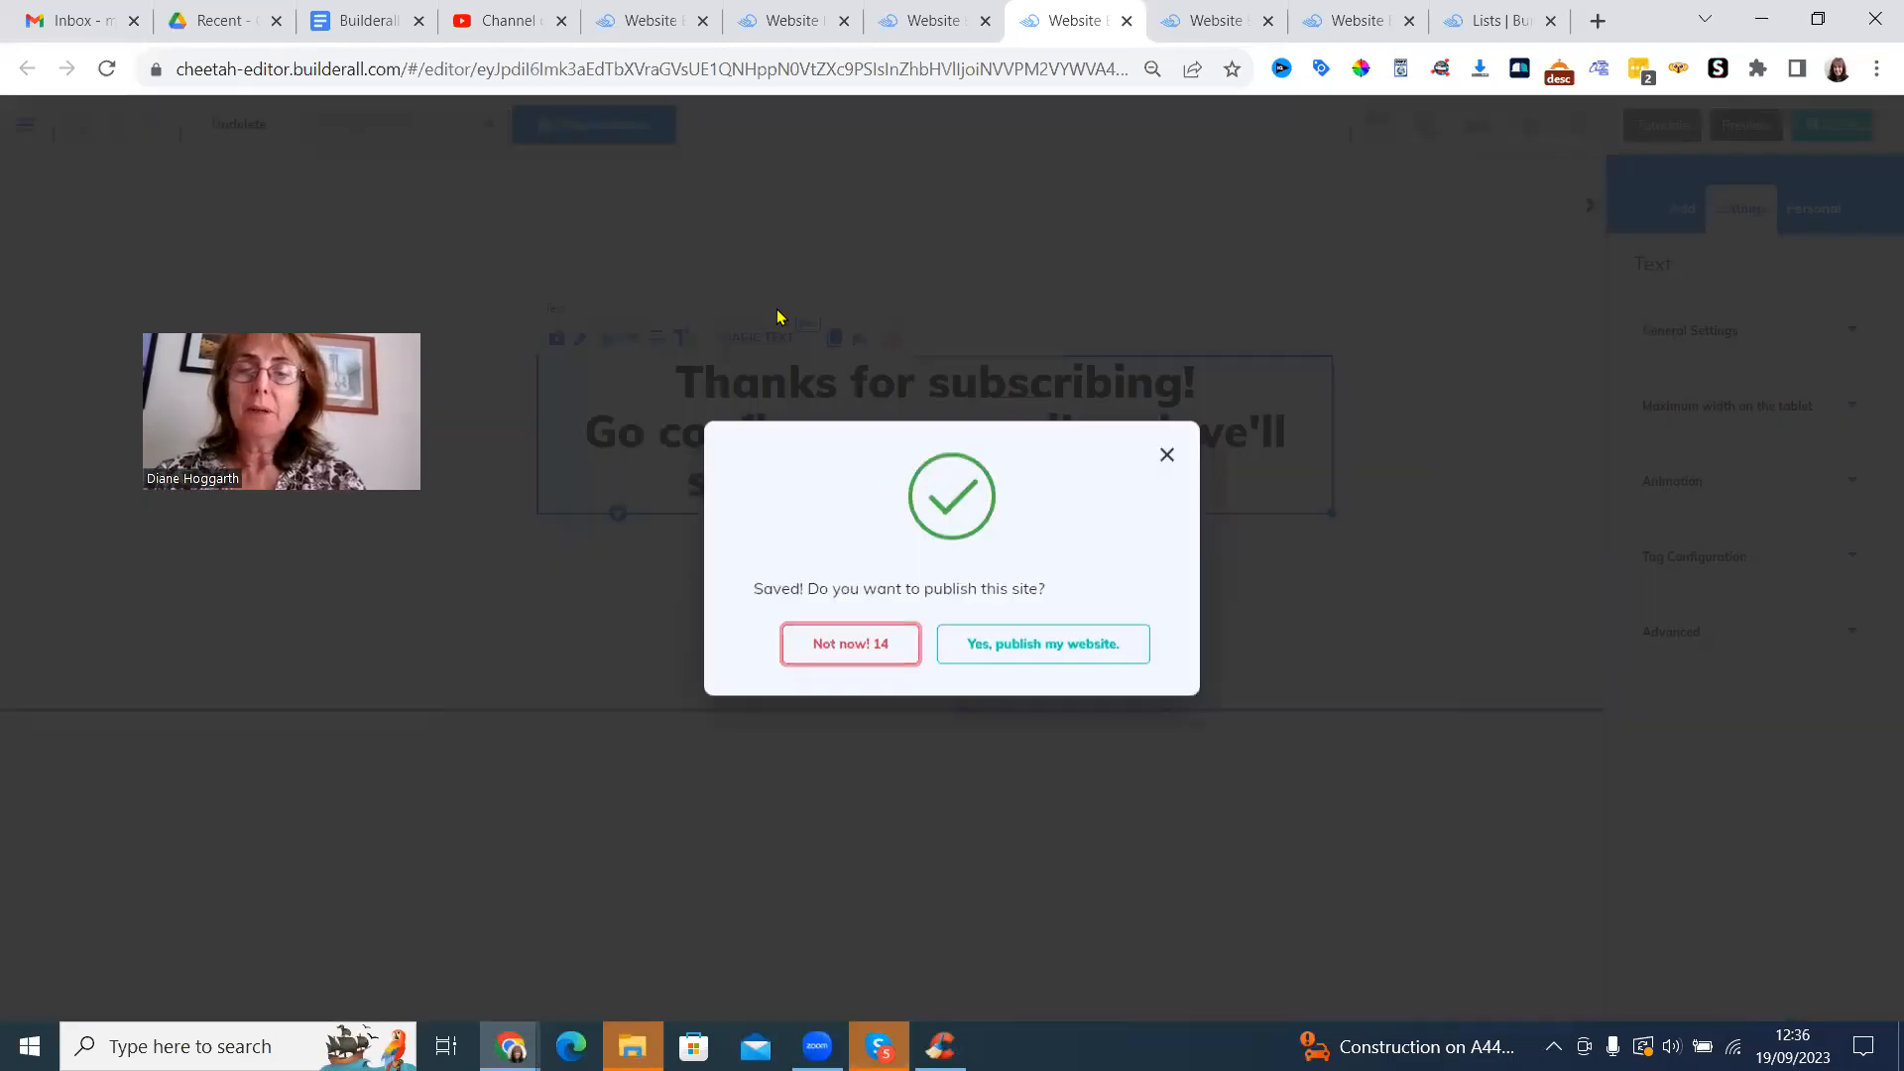
pyautogui.click(1000, 649)
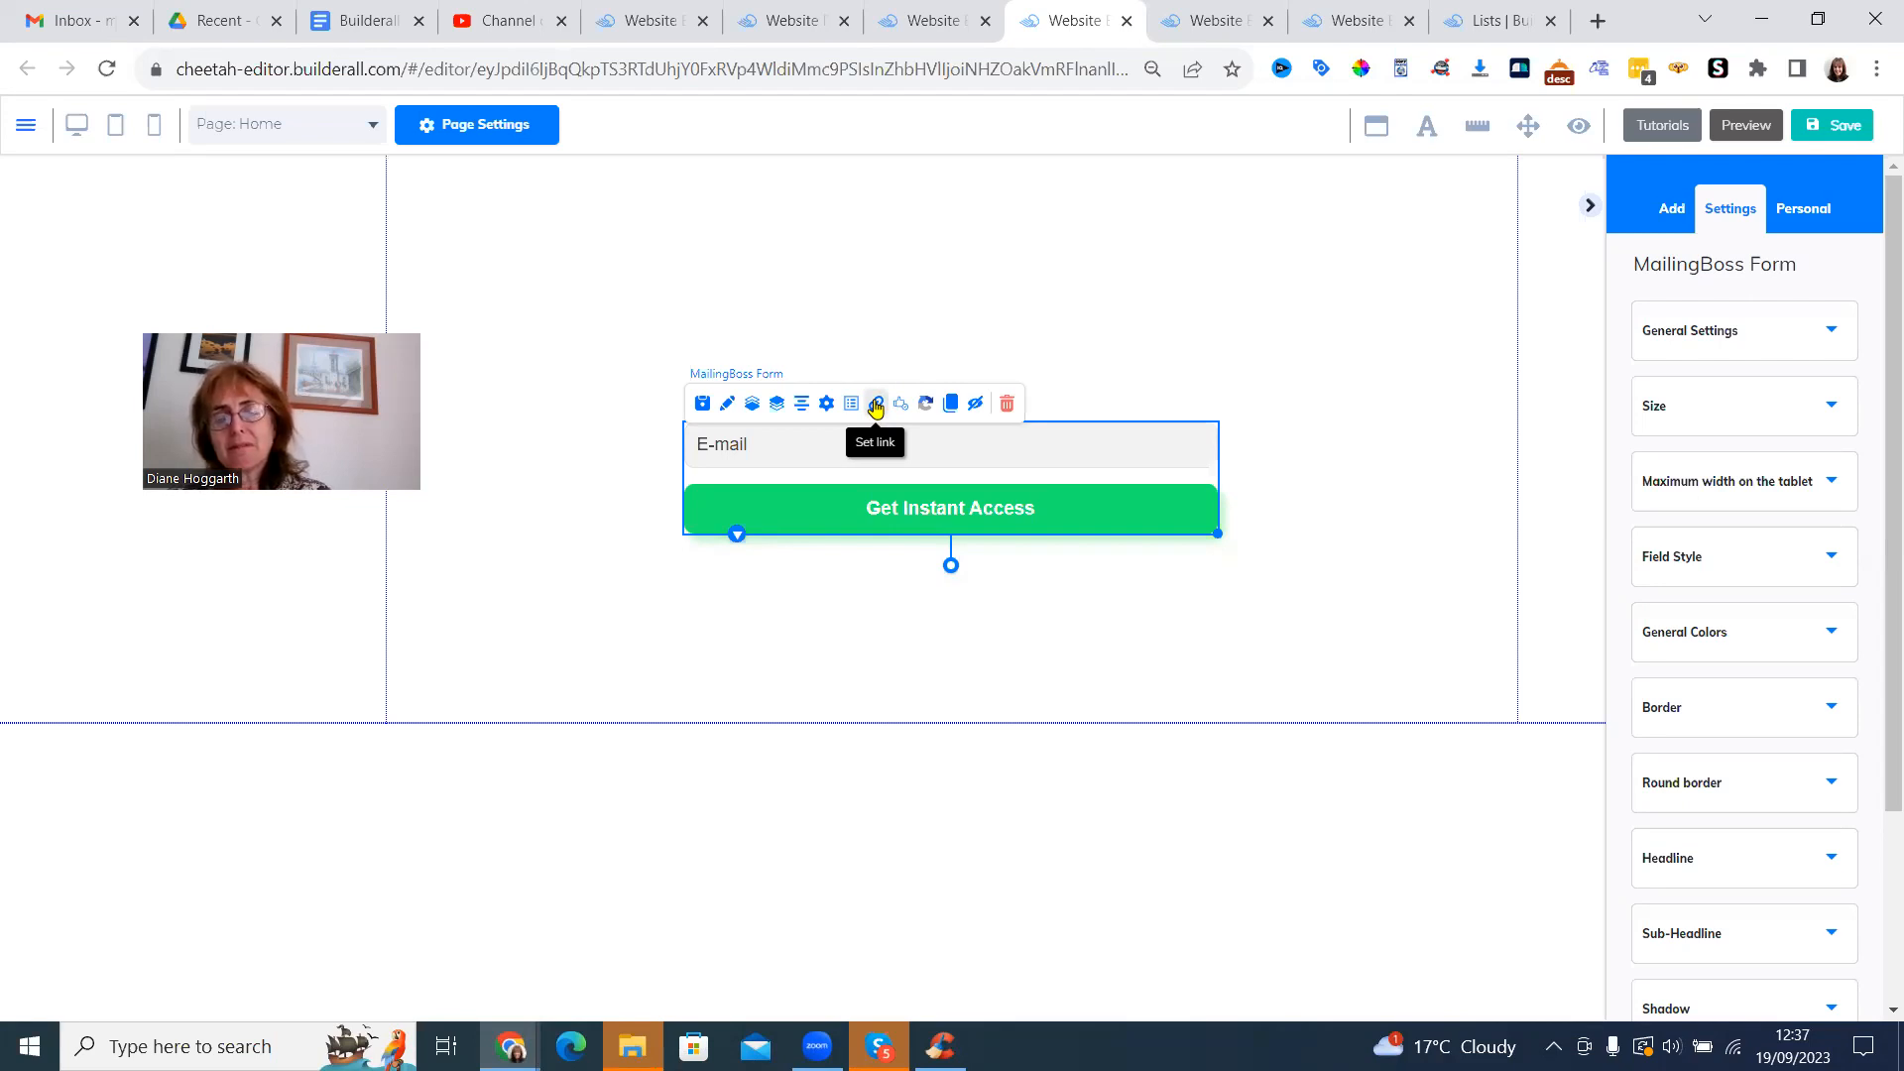
# - Link the Subscribe pending URL of the Home page's MailingBoss form to the pending page
pyautogui.click(876, 407)
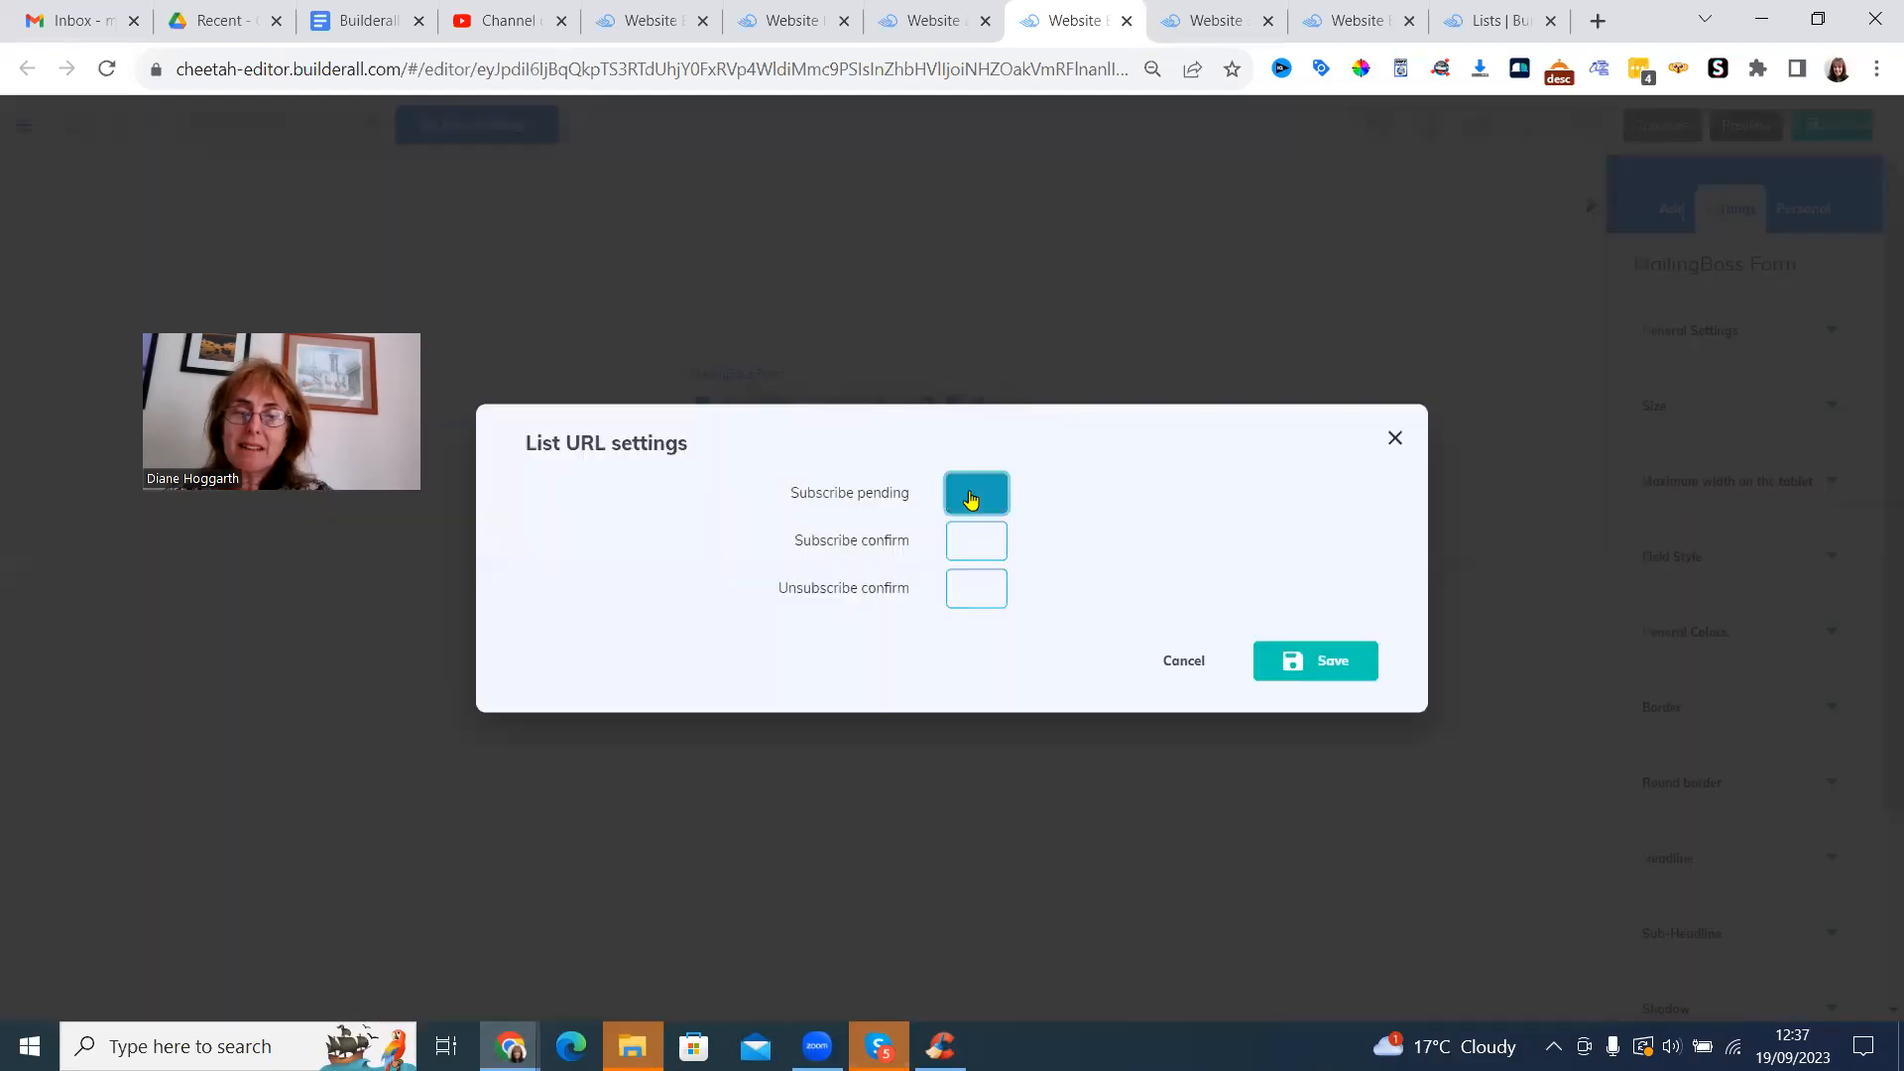
pyautogui.click(973, 498)
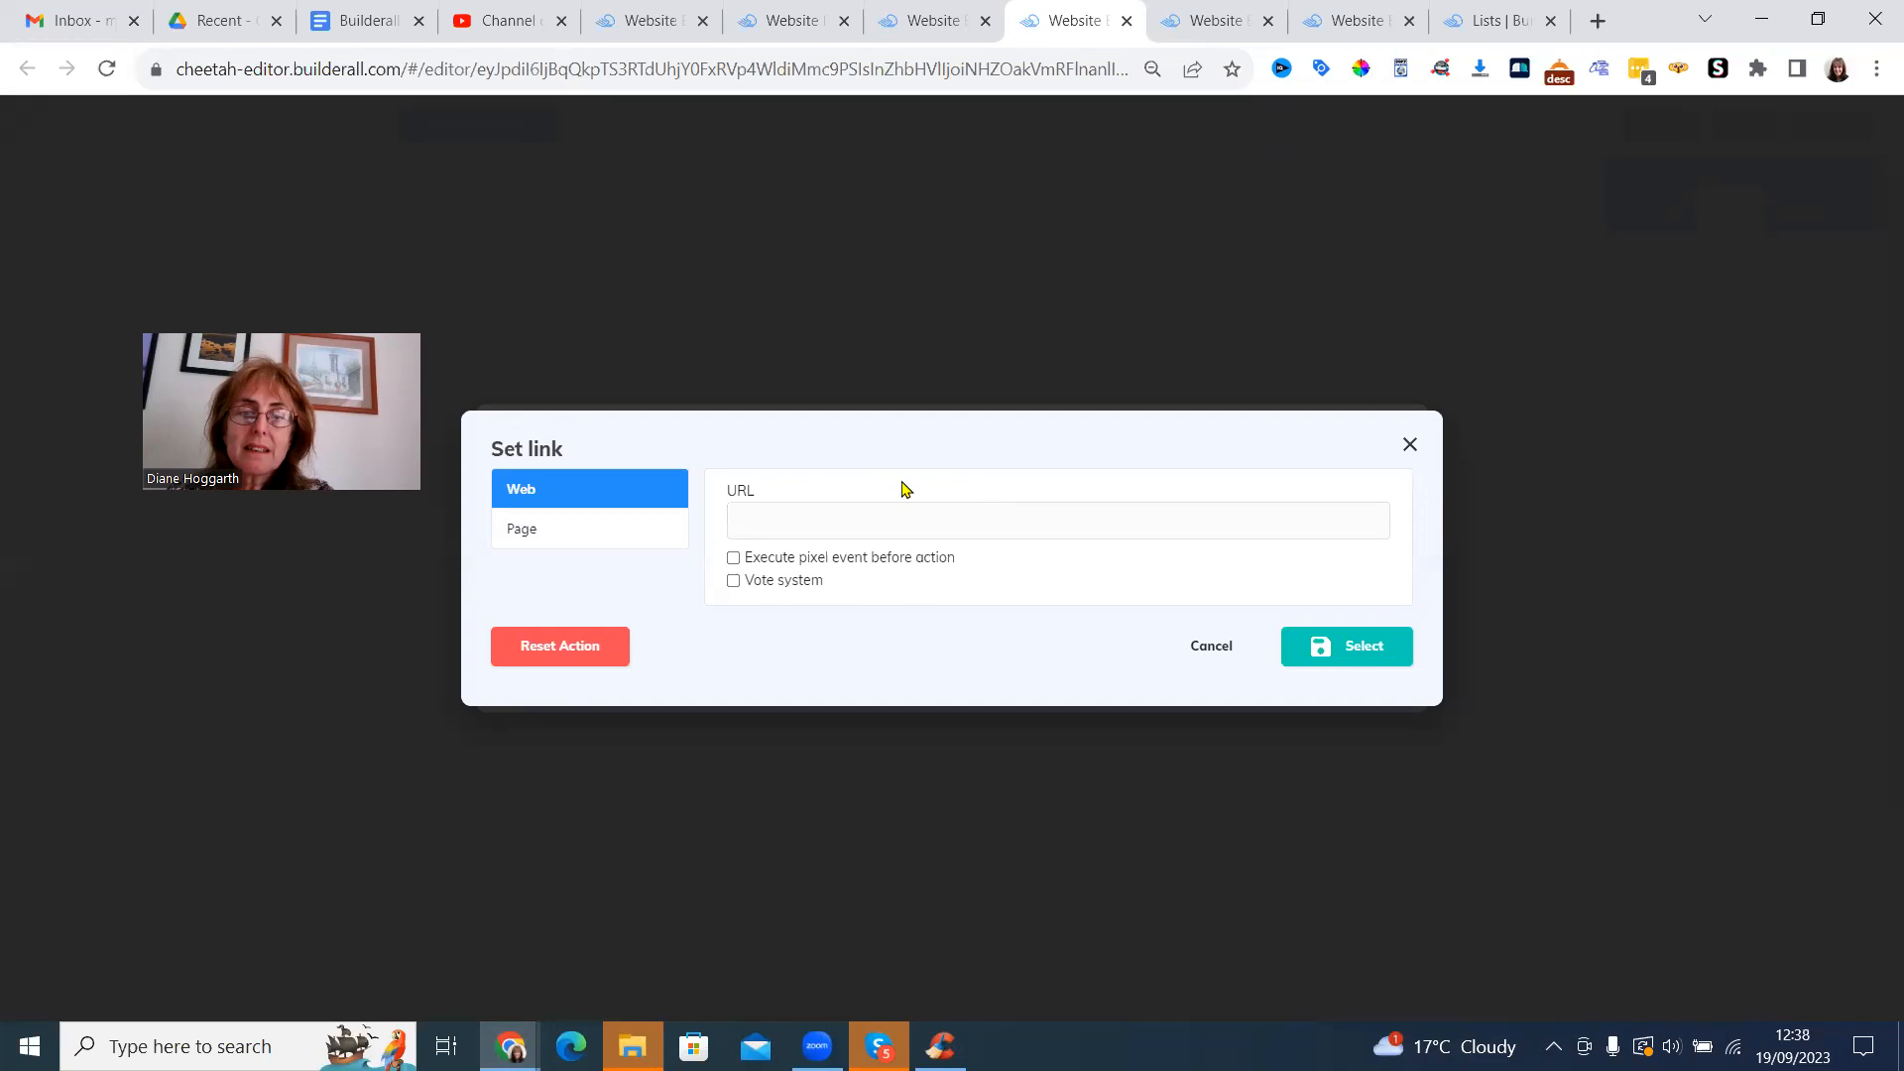
pyautogui.click(526, 533)
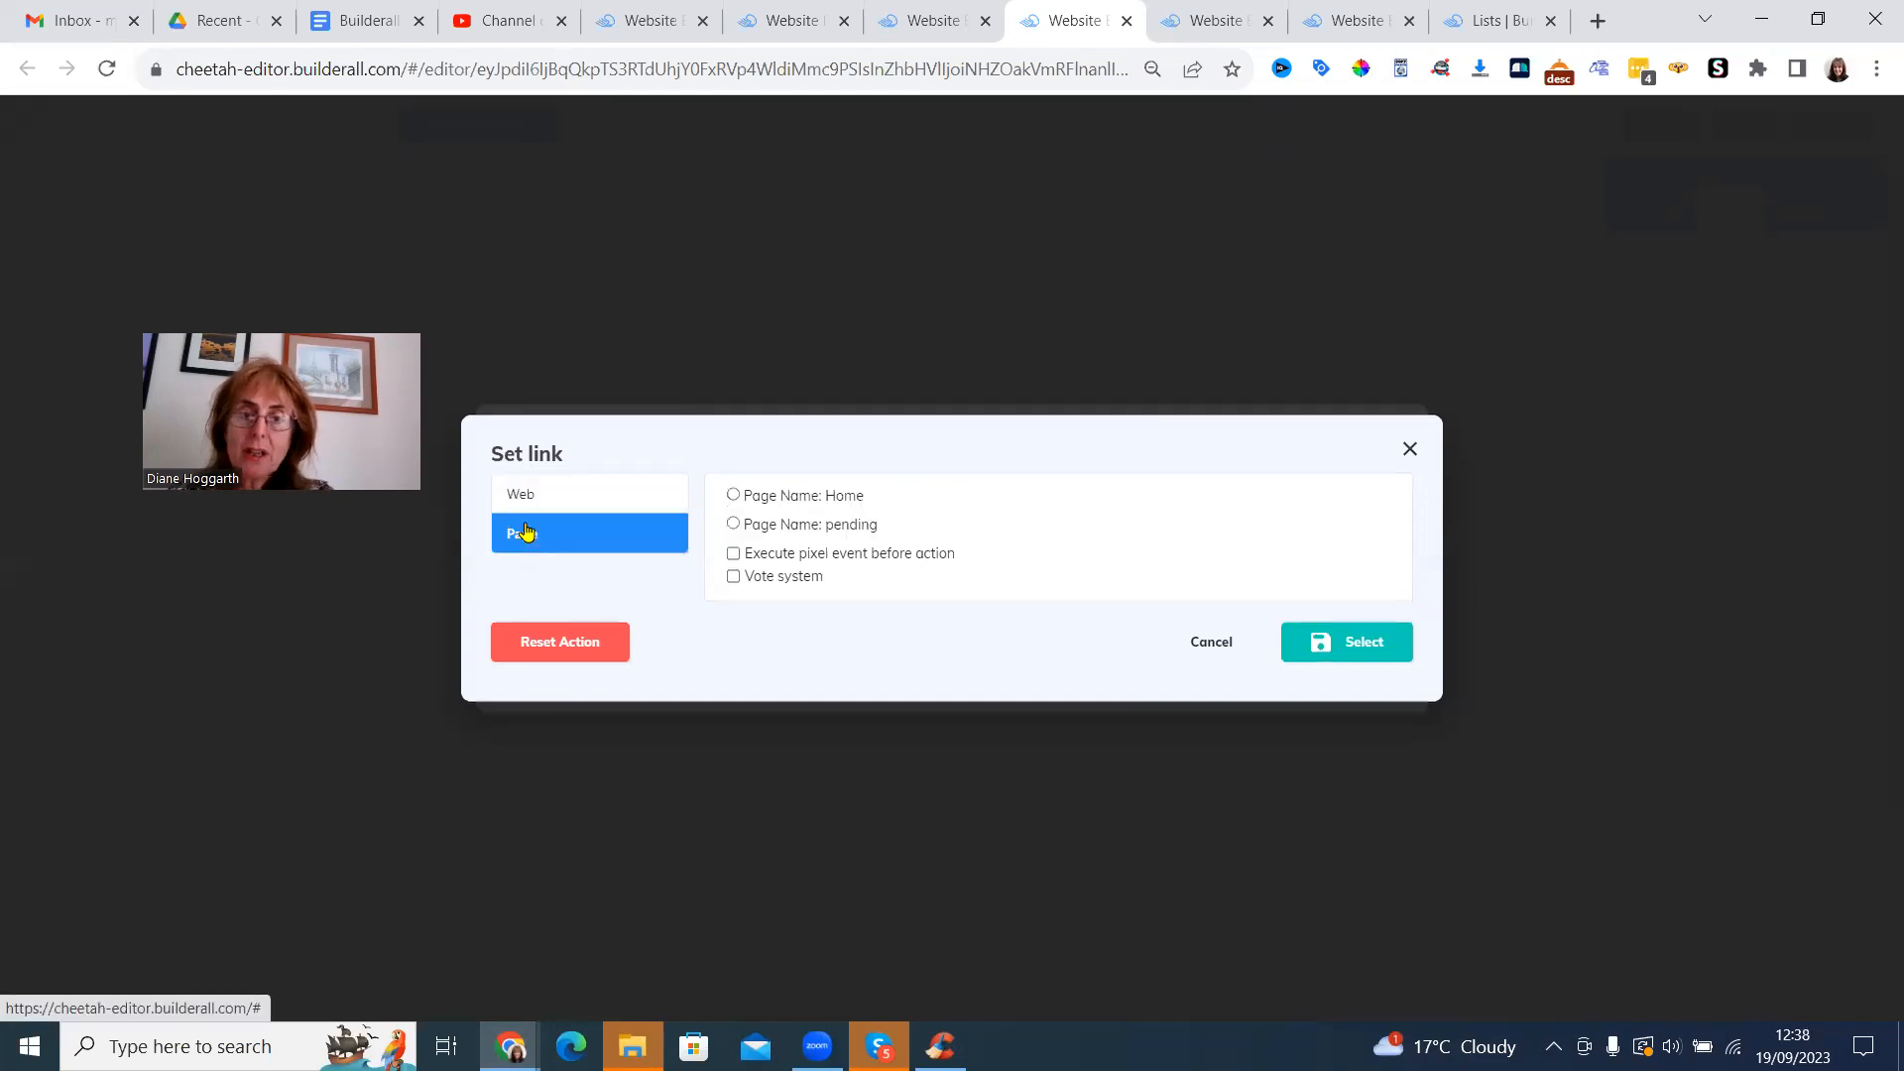
pyautogui.click(734, 525)
pyautogui.click(1361, 644)
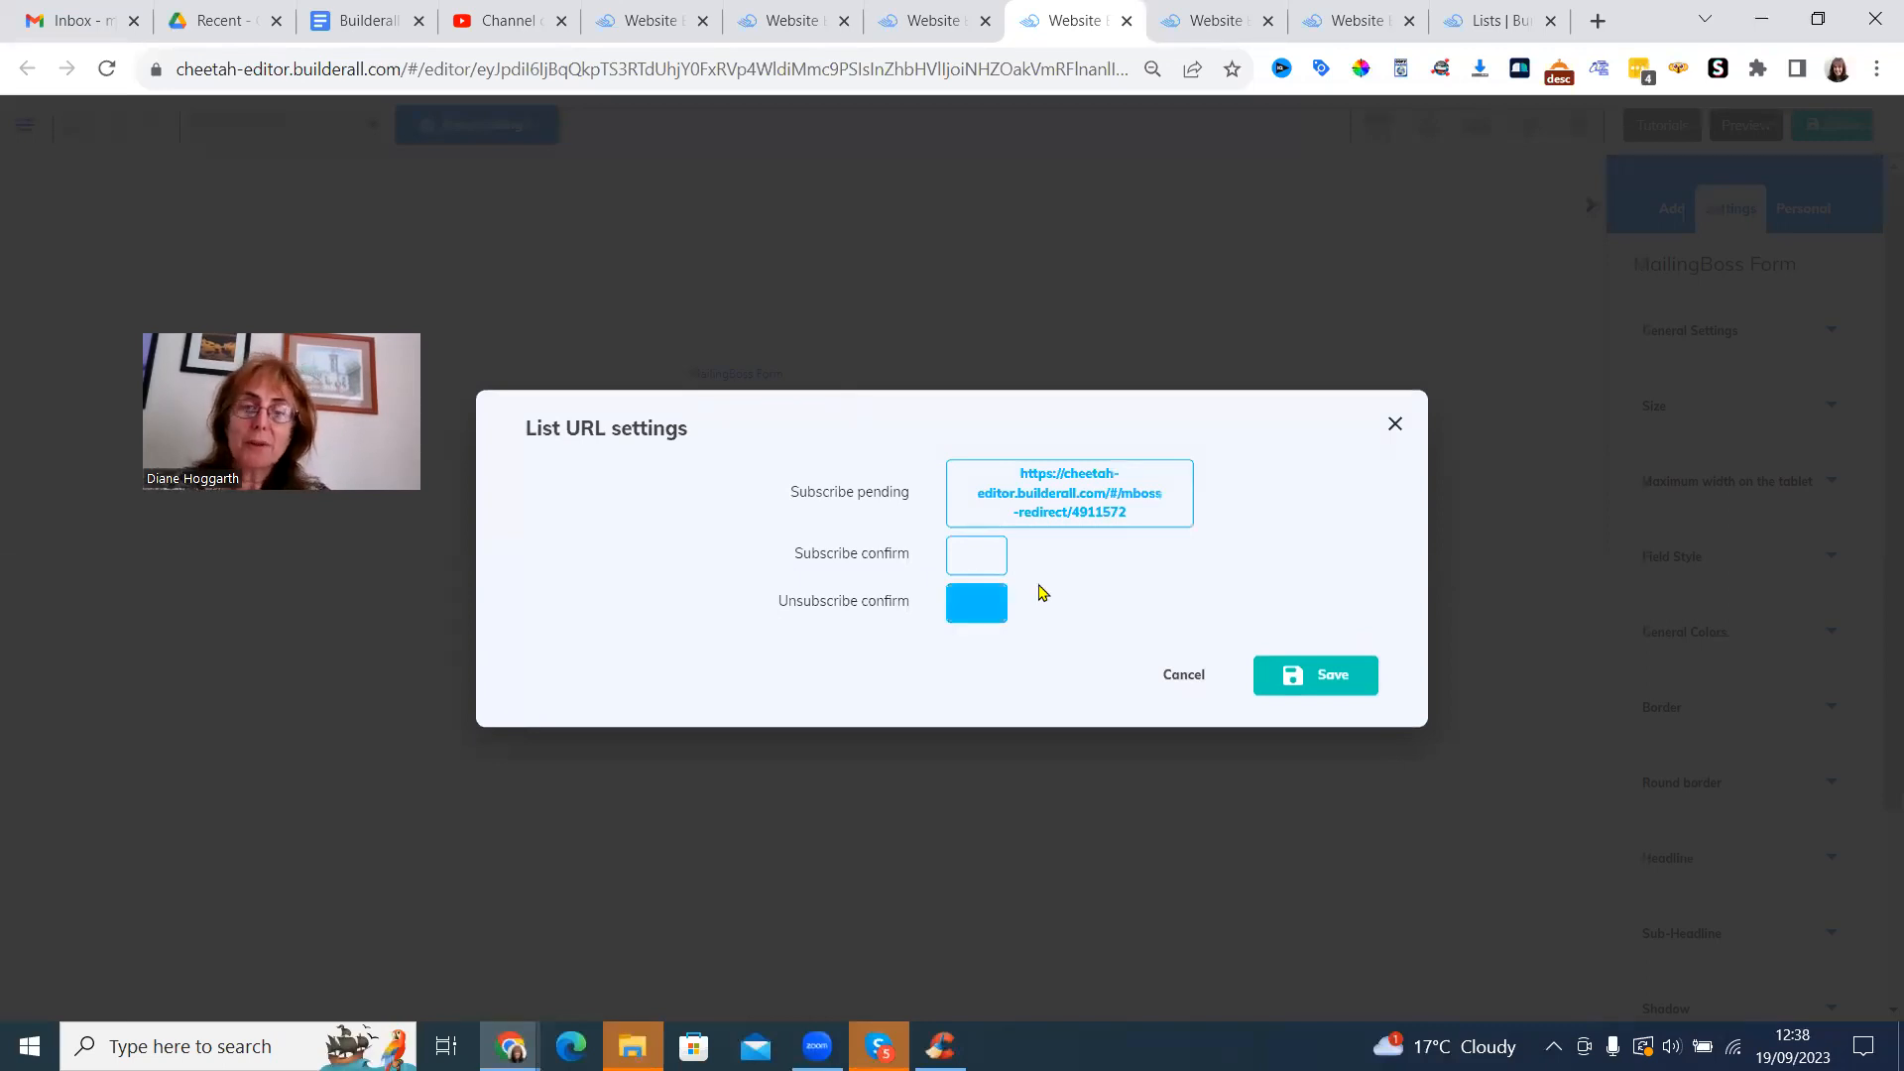
# - Set the form's Subscribe confirm link to the owner's .biz website address and save the list URL settings
pyautogui.click(990, 557)
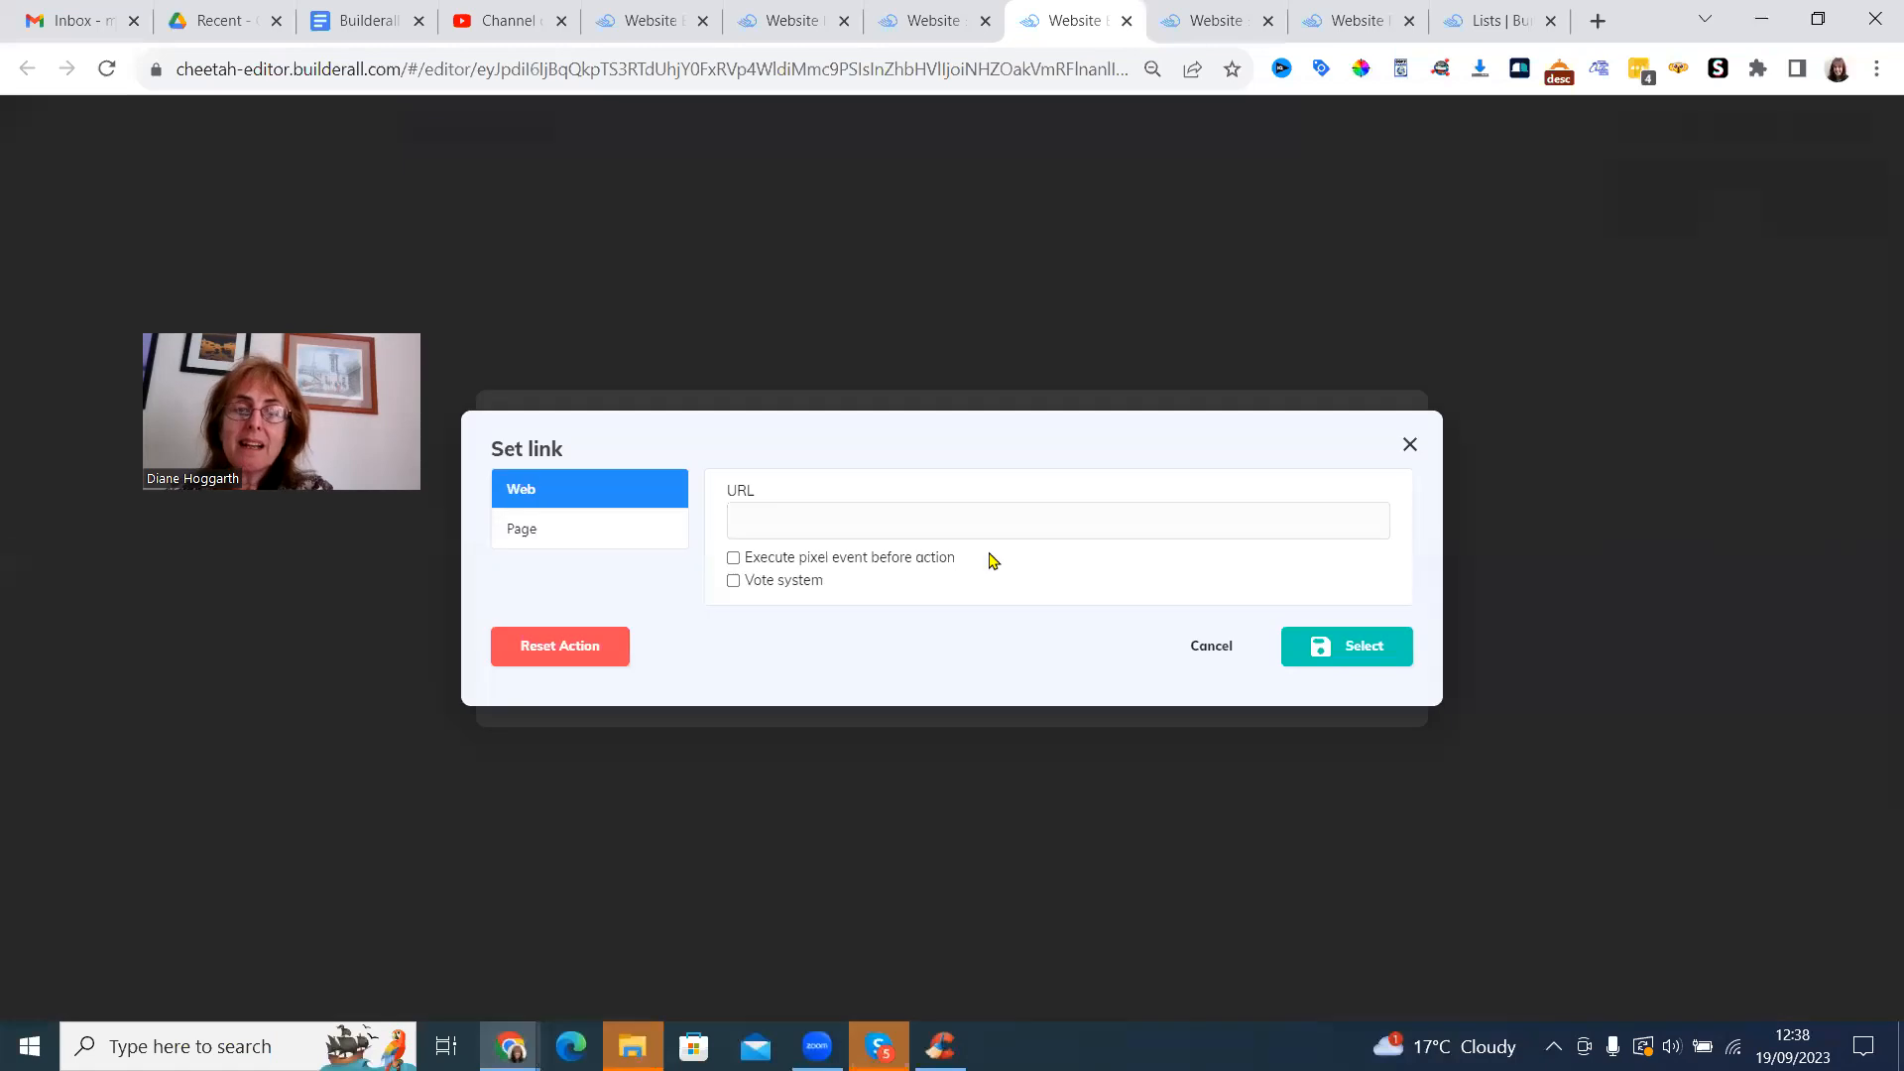
pyautogui.click(769, 520)
pyautogui.write('https:')
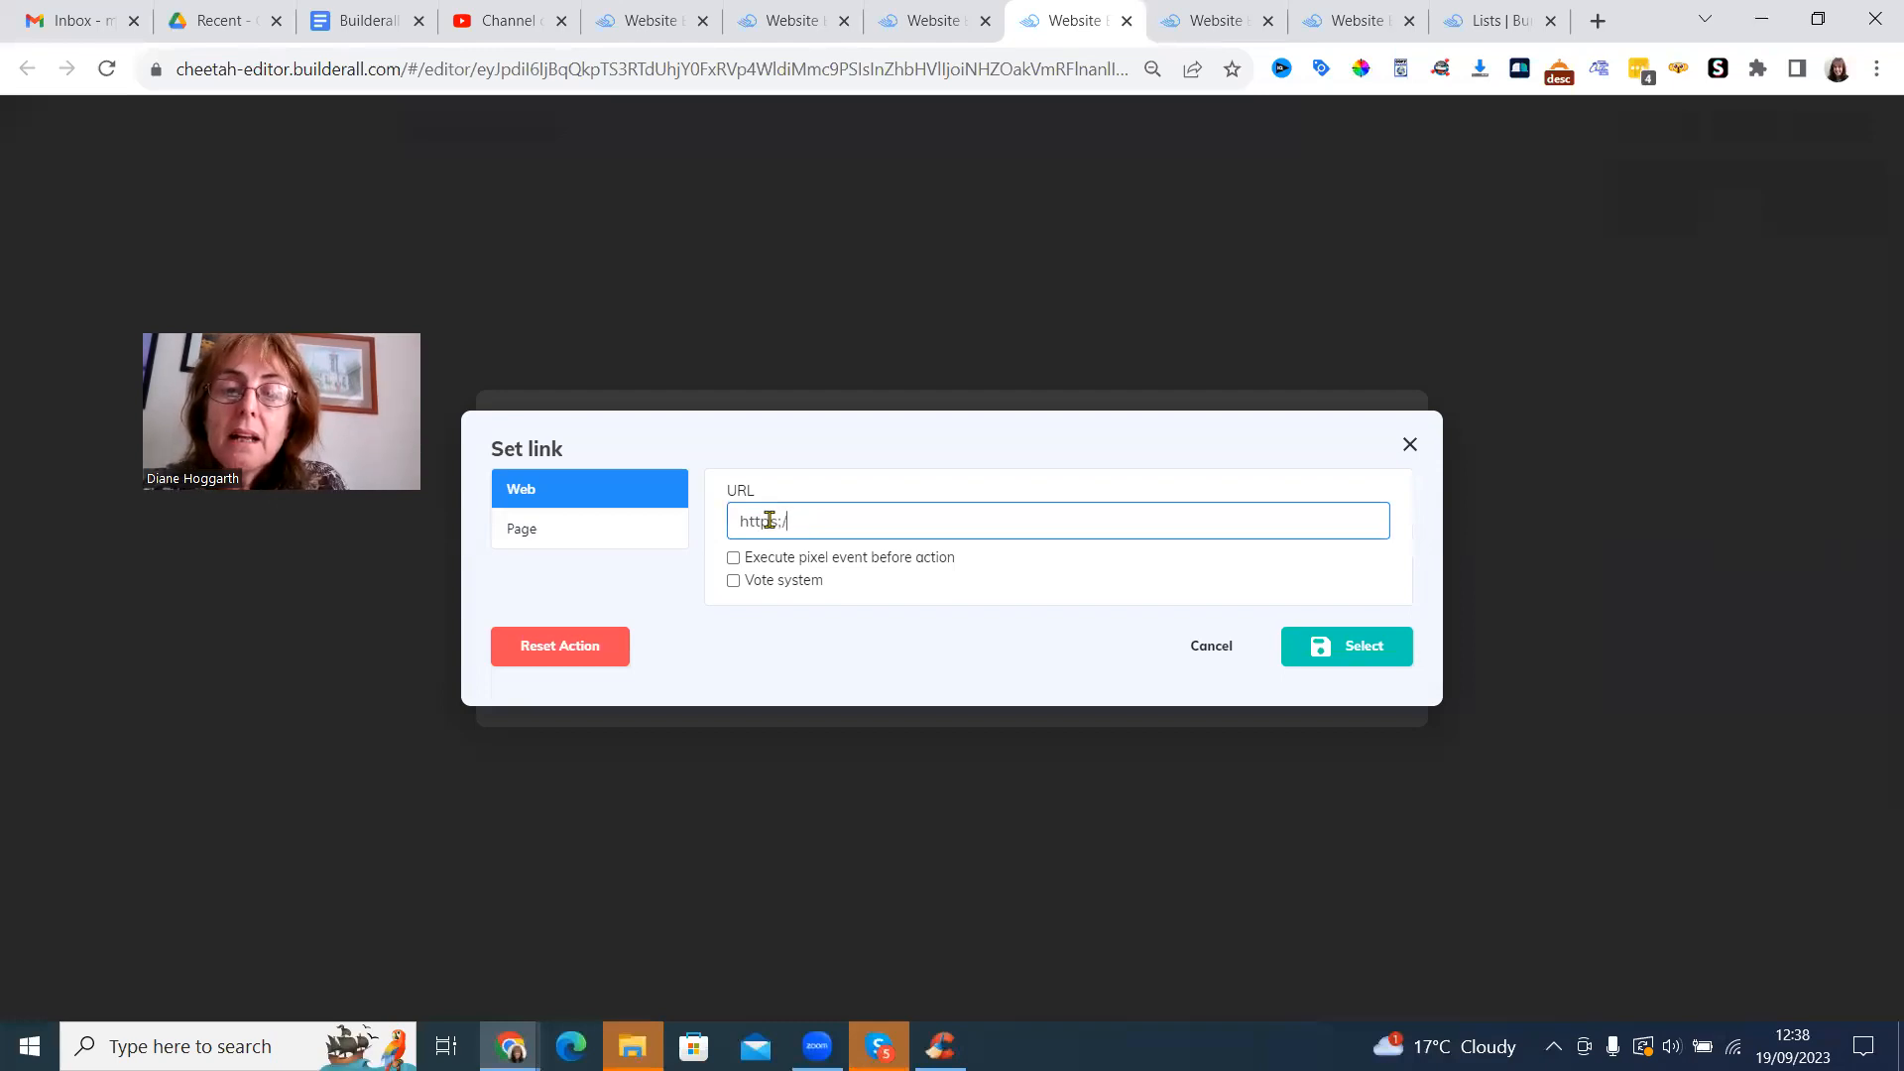
pyautogui.write('//dianehoggar')
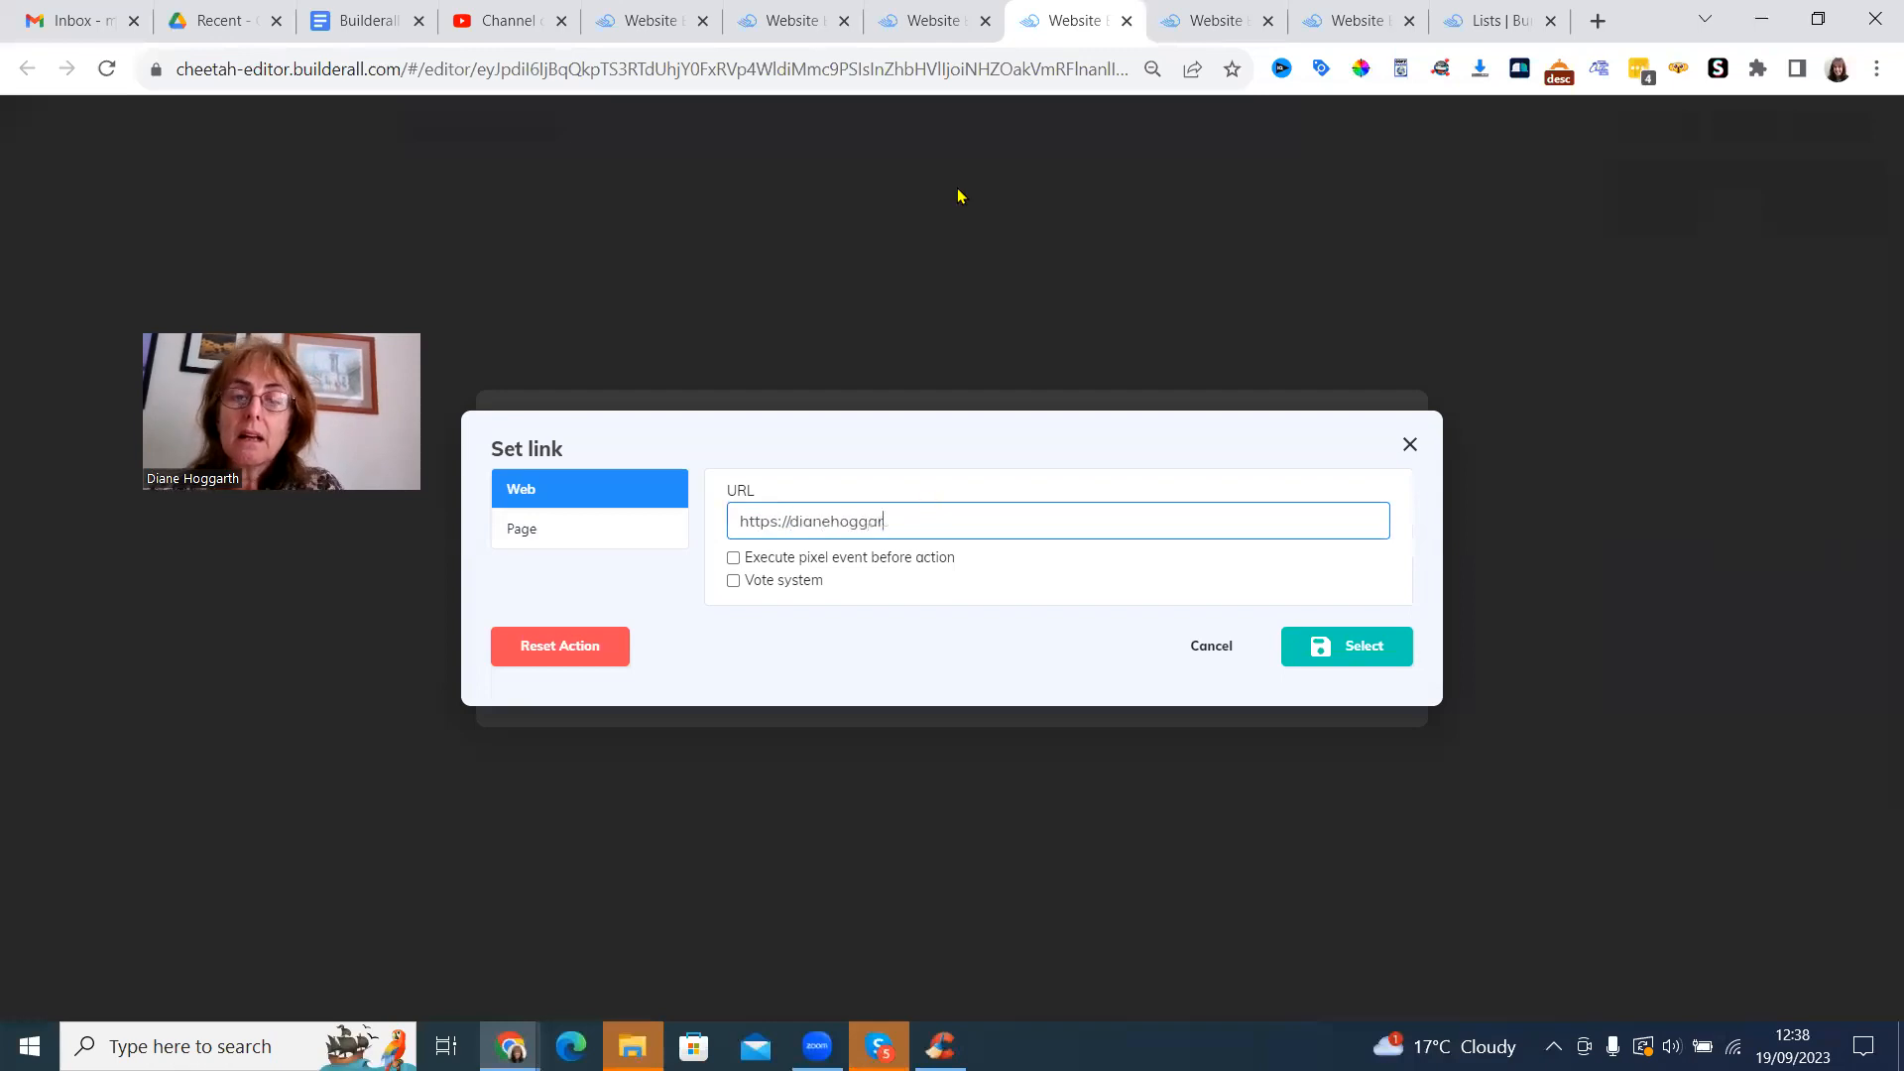
pyautogui.write('th.biz')
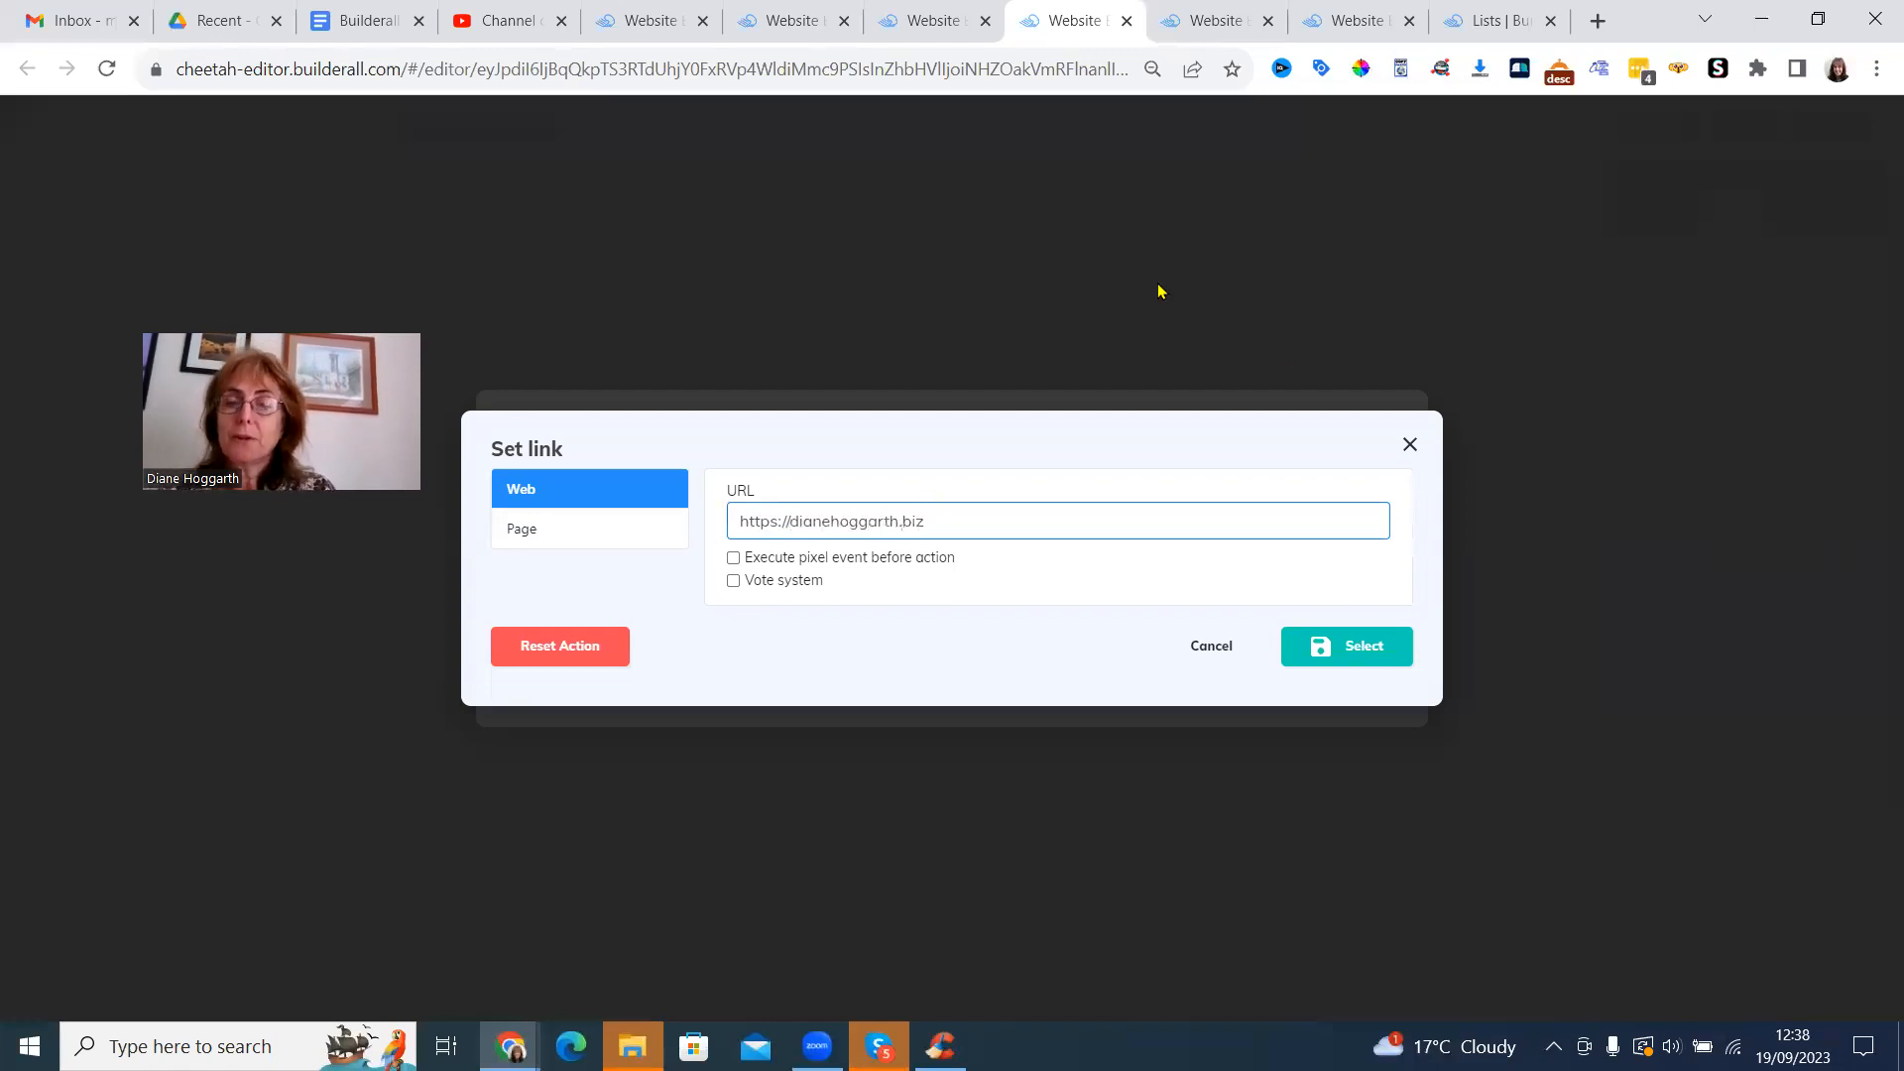
pyautogui.click(1354, 653)
pyautogui.click(1339, 678)
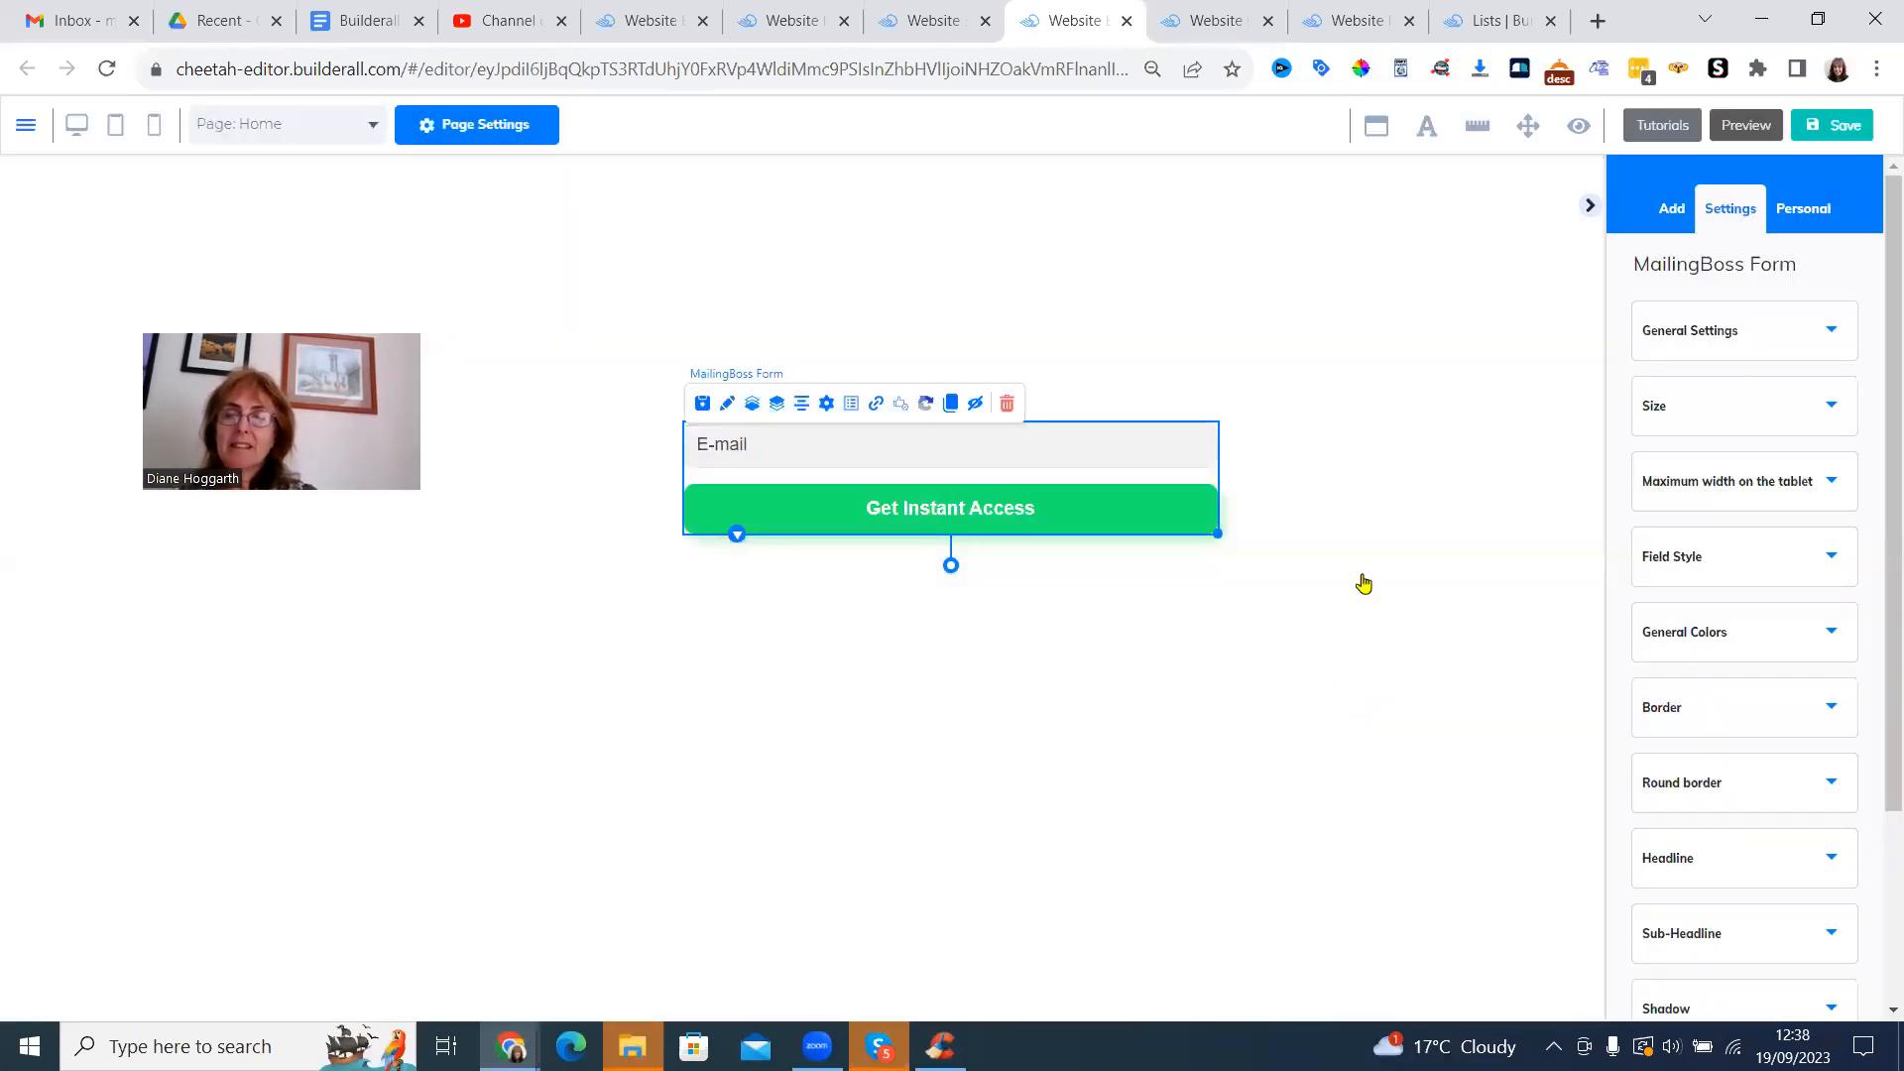
# - Save and publish the Home page, and open the published double opt-in website
pyautogui.click(1845, 129)
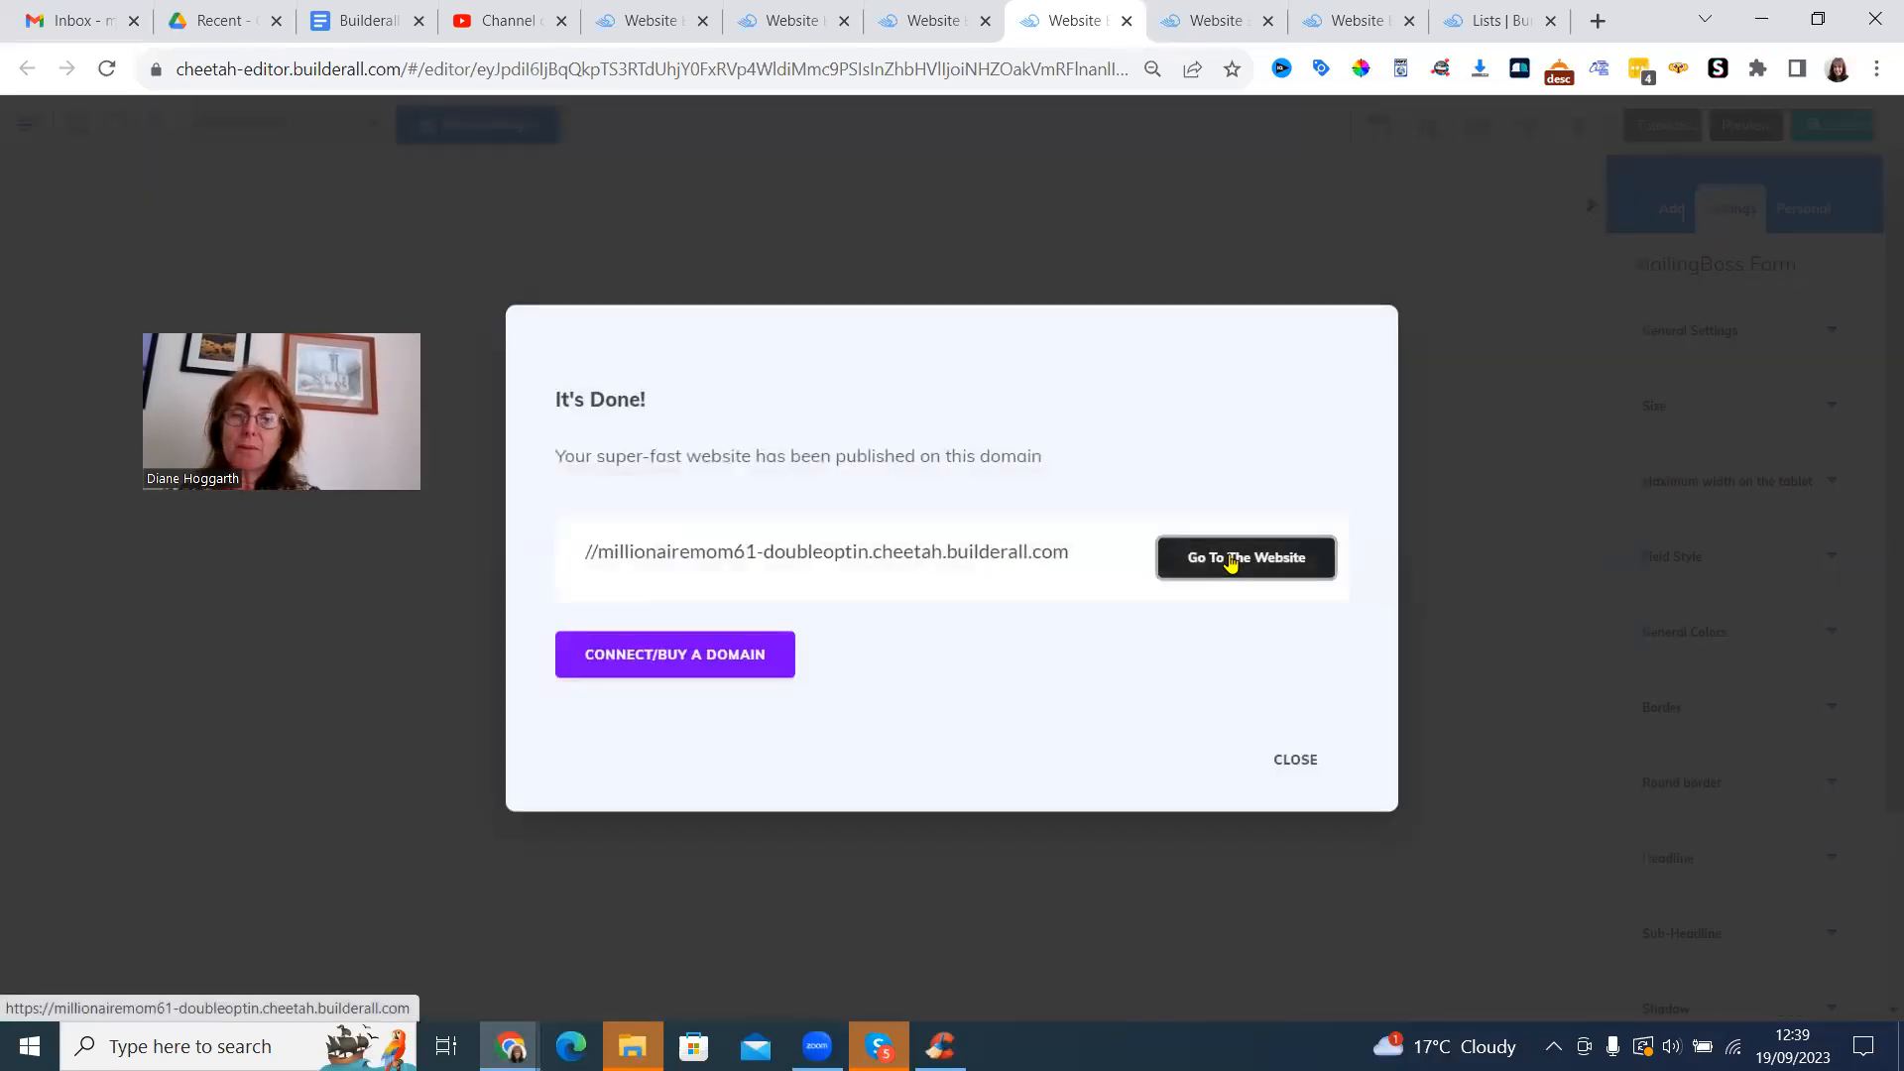
pyautogui.click(1231, 560)
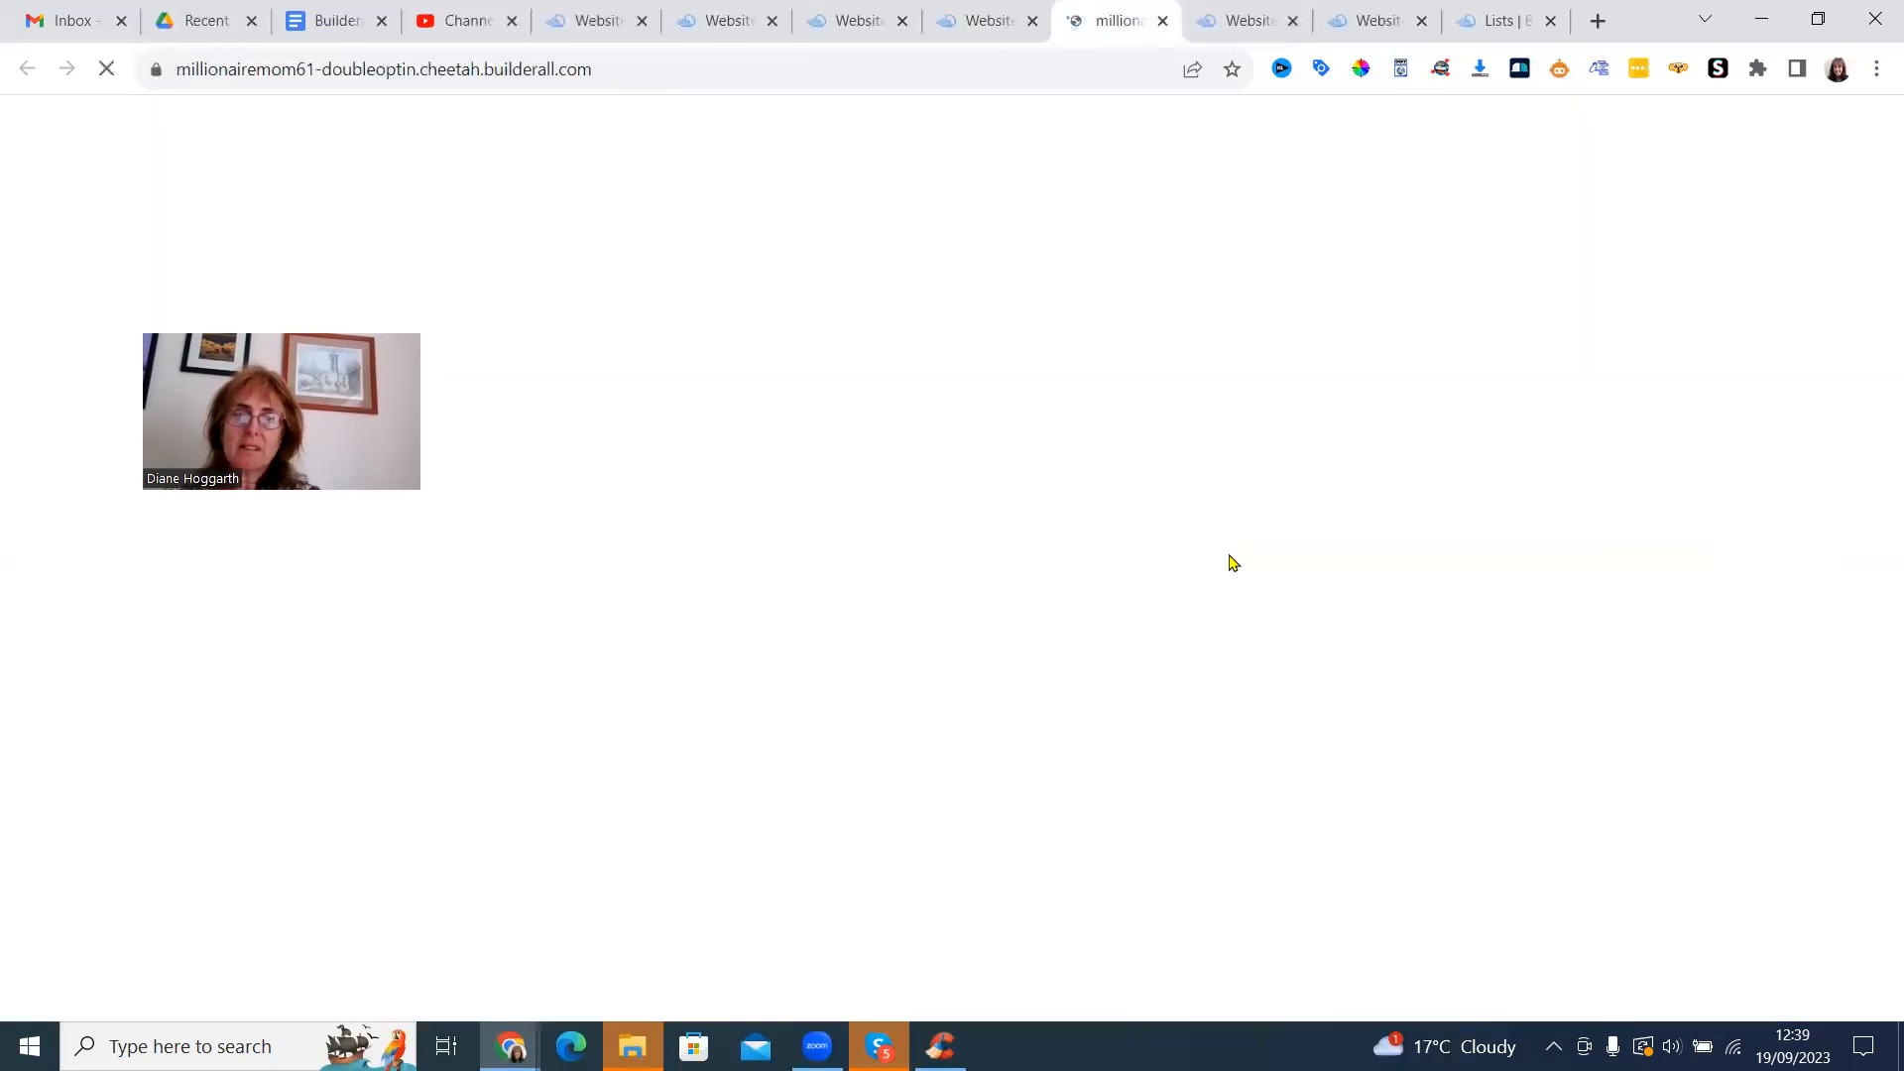